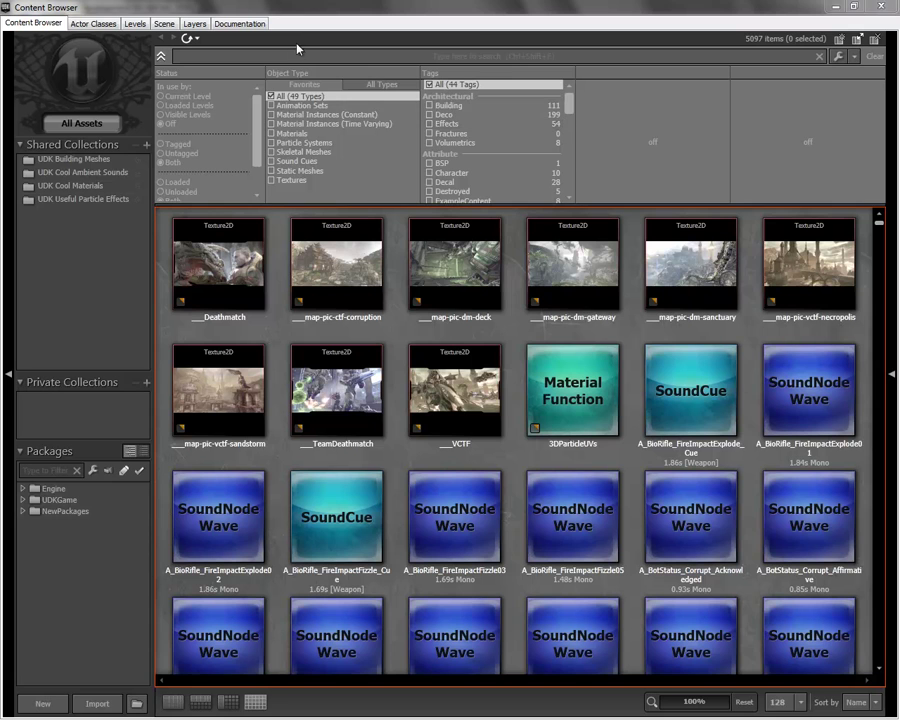
- Search the assets for "track" and open the properties of the A_Music_GoDown_DM music info in a taller window
{"action": "left_click", "coordinate": [186, 57]}
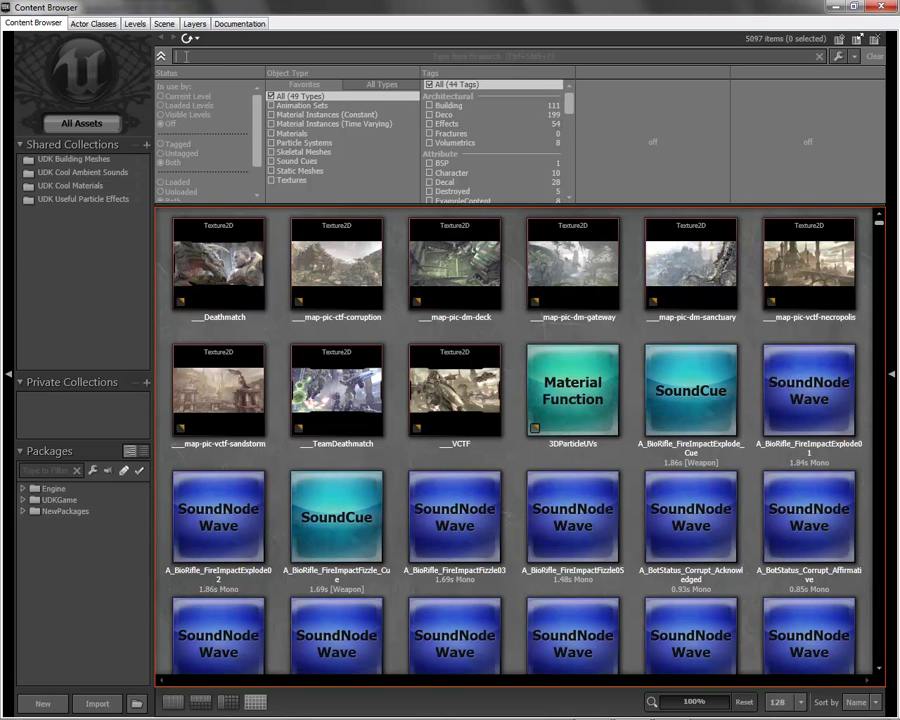
{"action": "type", "text": "track"}
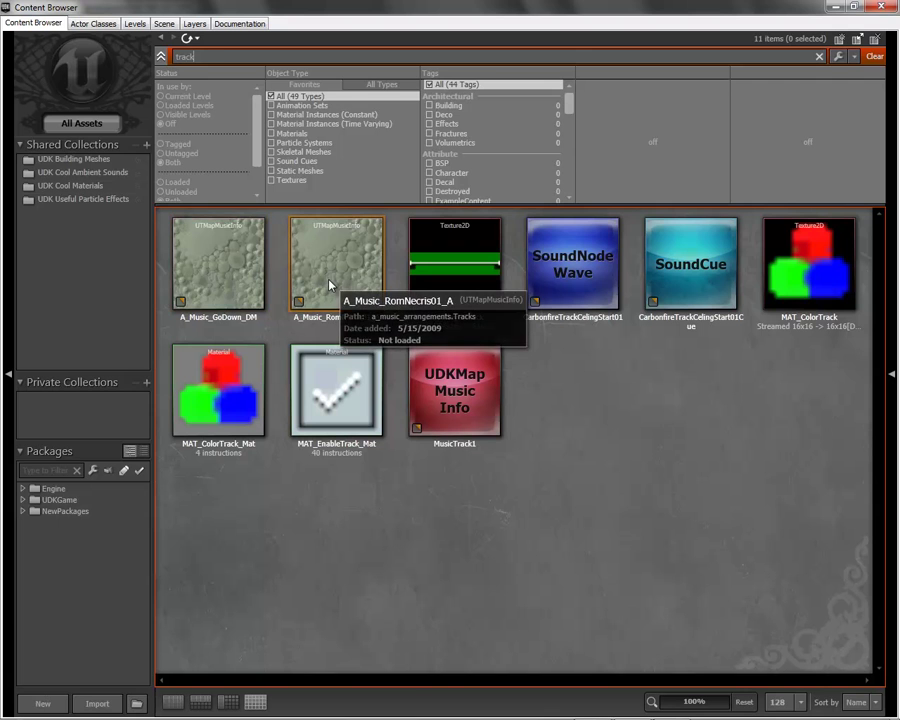
{"action": "double_click", "coordinate": [233, 275]}
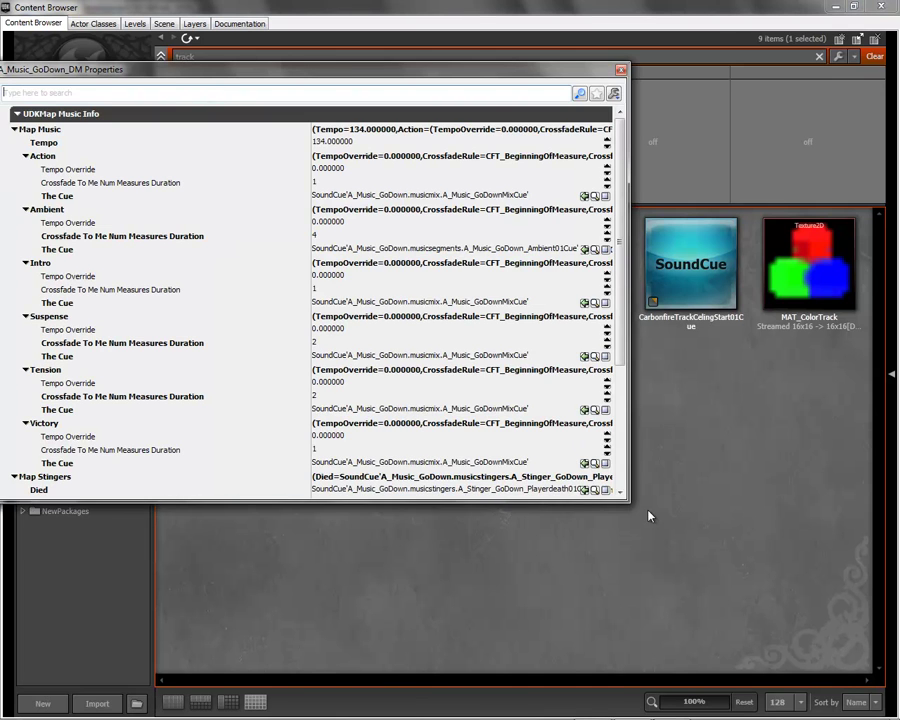
{"action": "left_click_drag", "start_coordinate": [627, 507], "coordinate": [458, 652]}
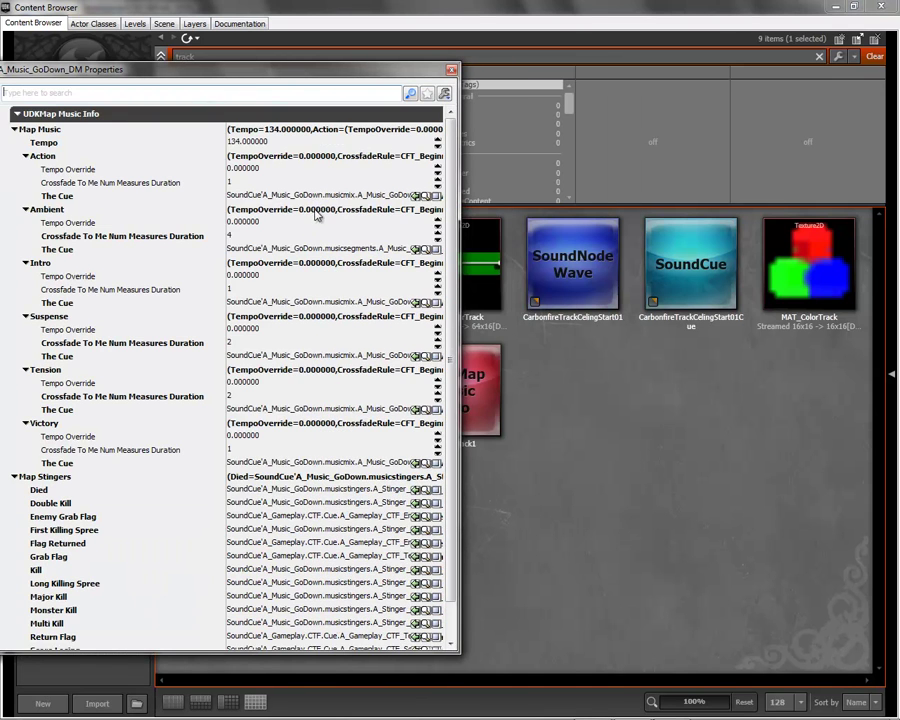
{"action": "left_click_drag", "start_coordinate": [275, 75], "coordinate": [396, 40]}
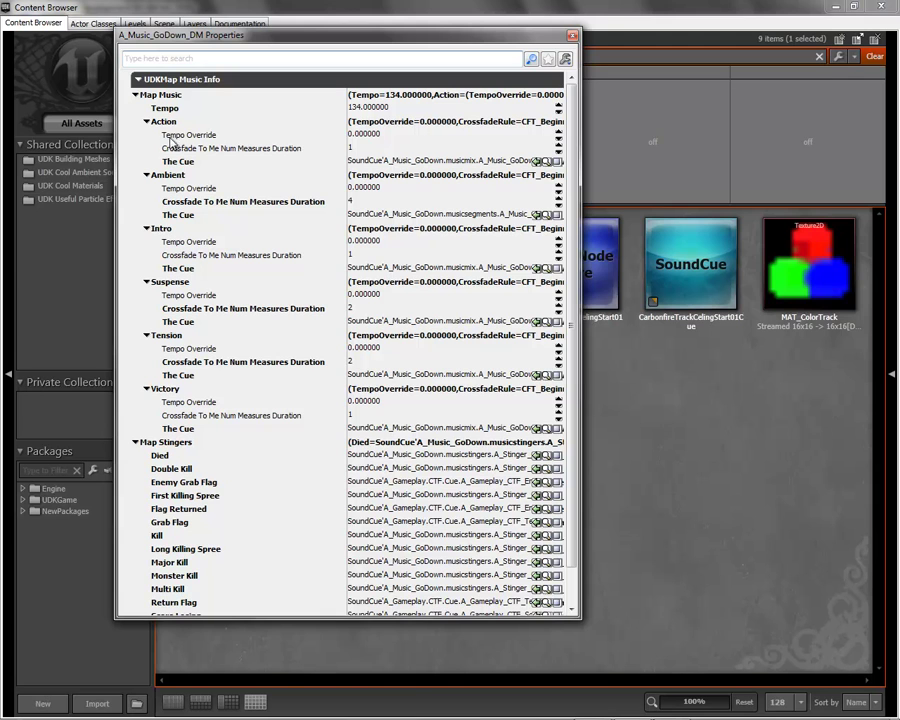
- Collapse all property categories, examine the Map Music settings, tempo and Map Stingers of A_Music_GoDown_DM, and close its properties
{"action": "left_click", "coordinate": [566, 60]}
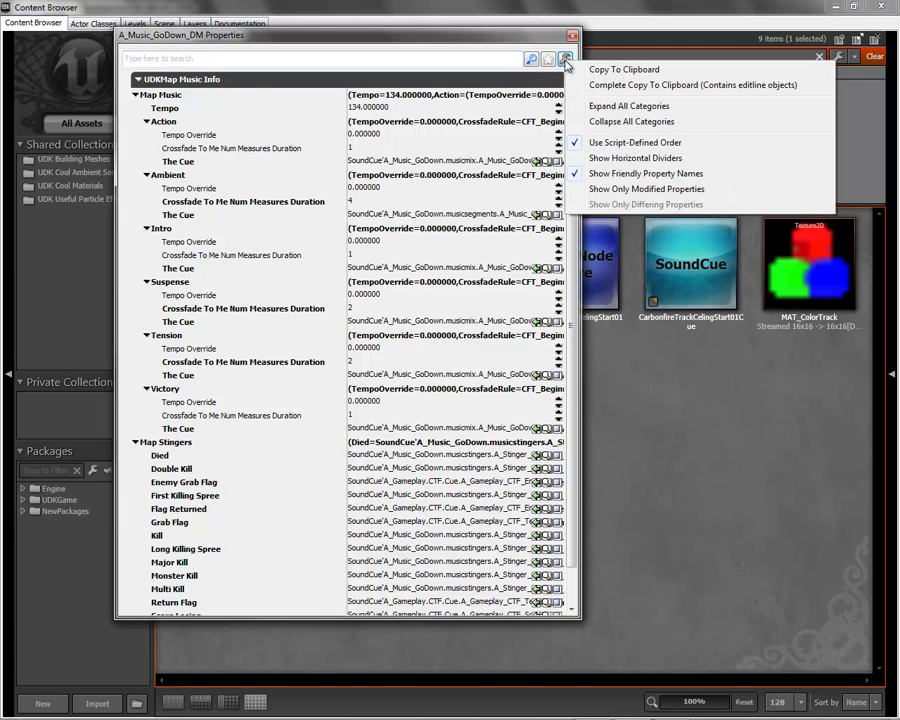
{"action": "left_click", "coordinate": [614, 123]}
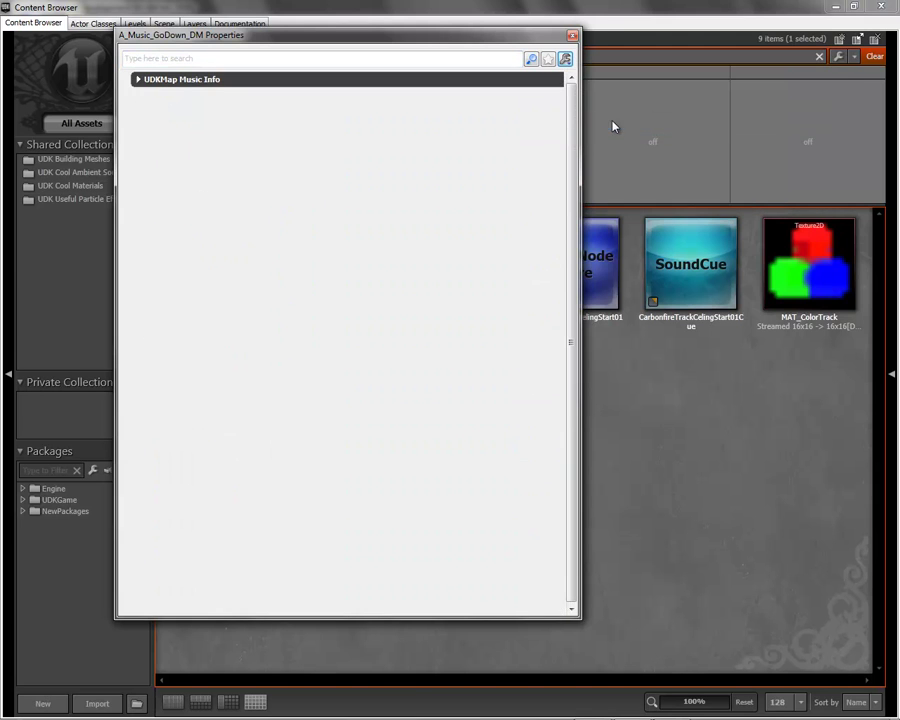
{"action": "left_click", "coordinate": [137, 79]}
{"action": "left_click", "coordinate": [136, 95]}
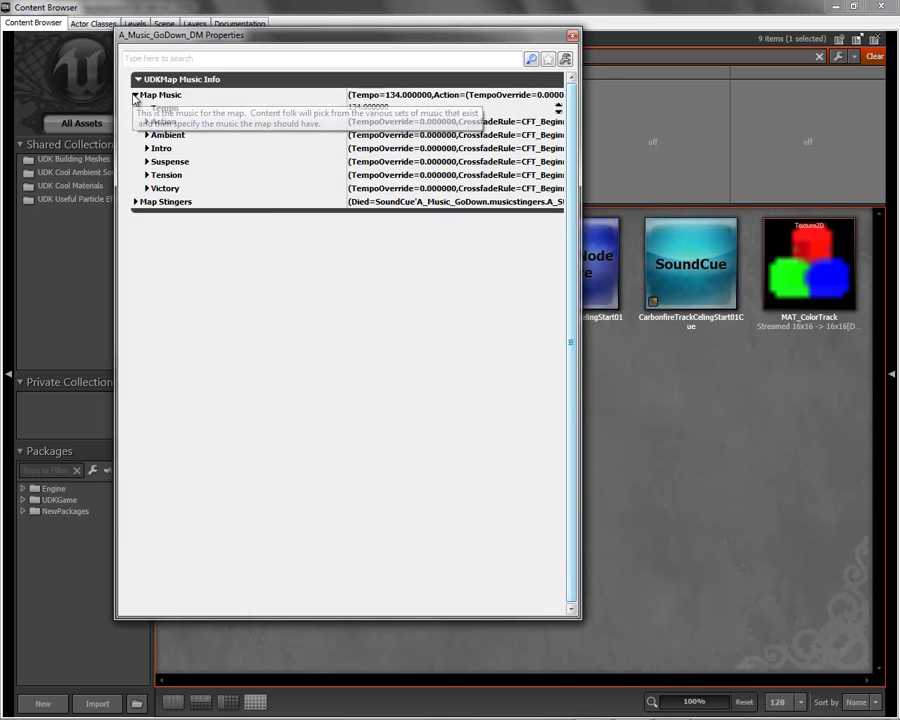
{"action": "left_click", "coordinate": [135, 201]}
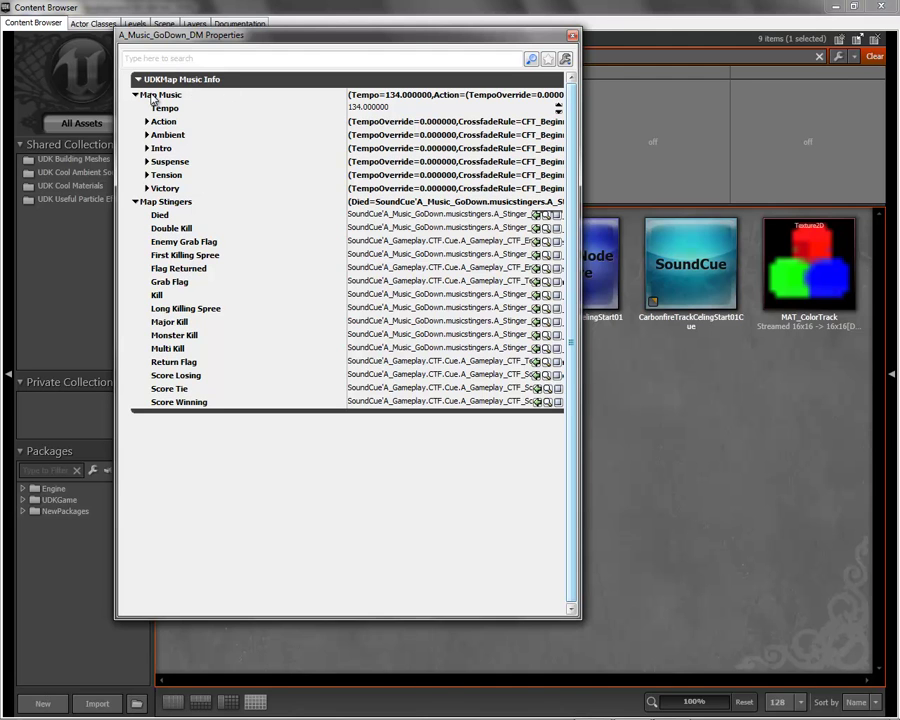
{"action": "left_click", "coordinate": [369, 108]}
{"action": "left_click", "coordinate": [572, 36]}
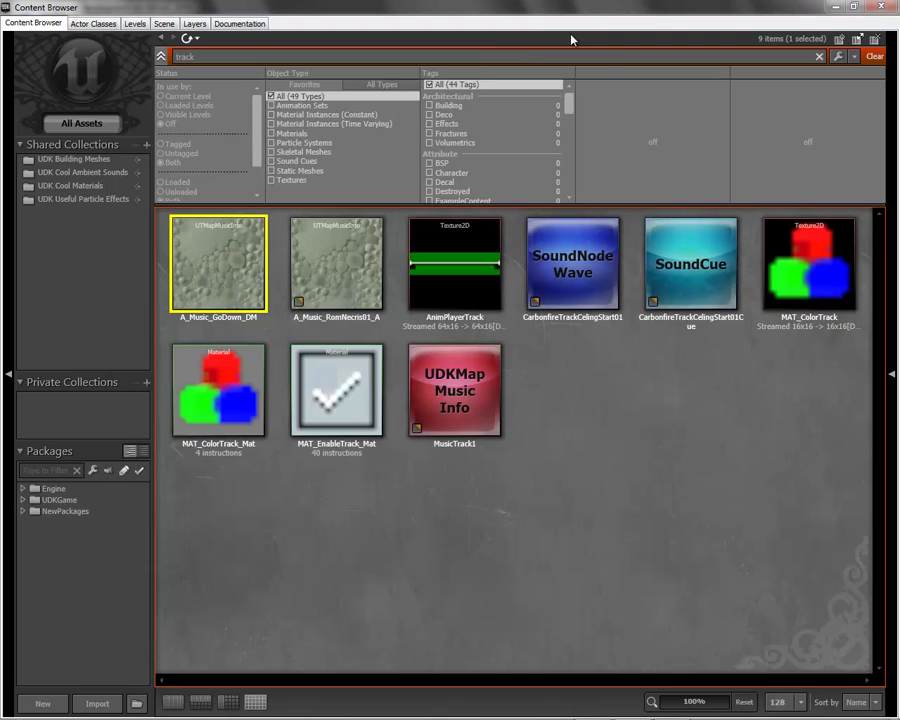
- Disable Use Global Illumination in the world's Lightmass properties
{"action": "left_click", "coordinate": [838, 7]}
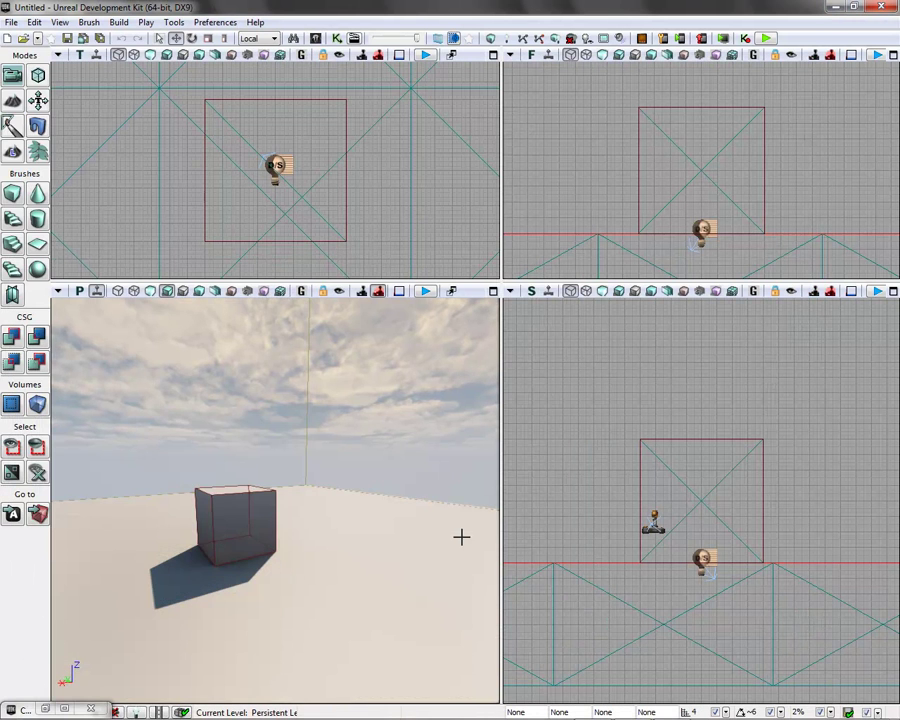
{"action": "left_click", "coordinate": [60, 22]}
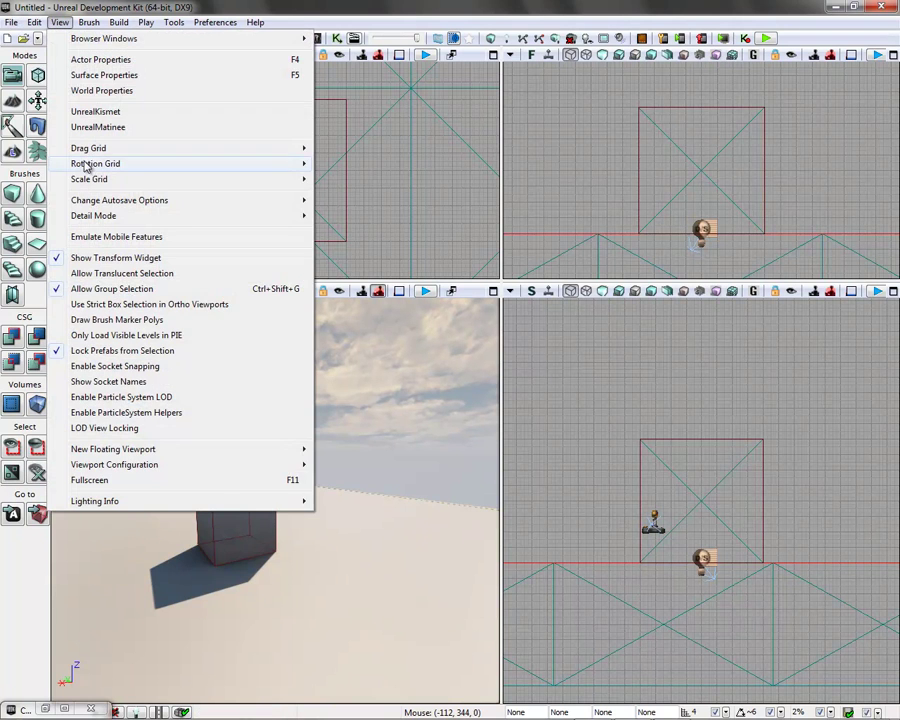
{"action": "left_click", "coordinate": [98, 94]}
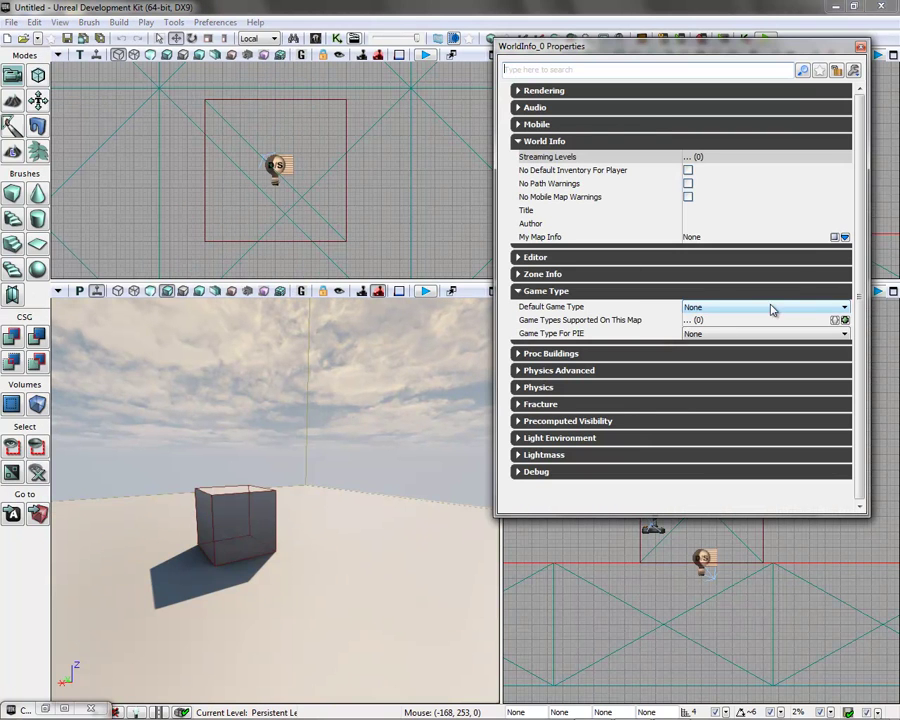
{"action": "left_click", "coordinate": [519, 455]}
{"action": "left_click", "coordinate": [688, 470]}
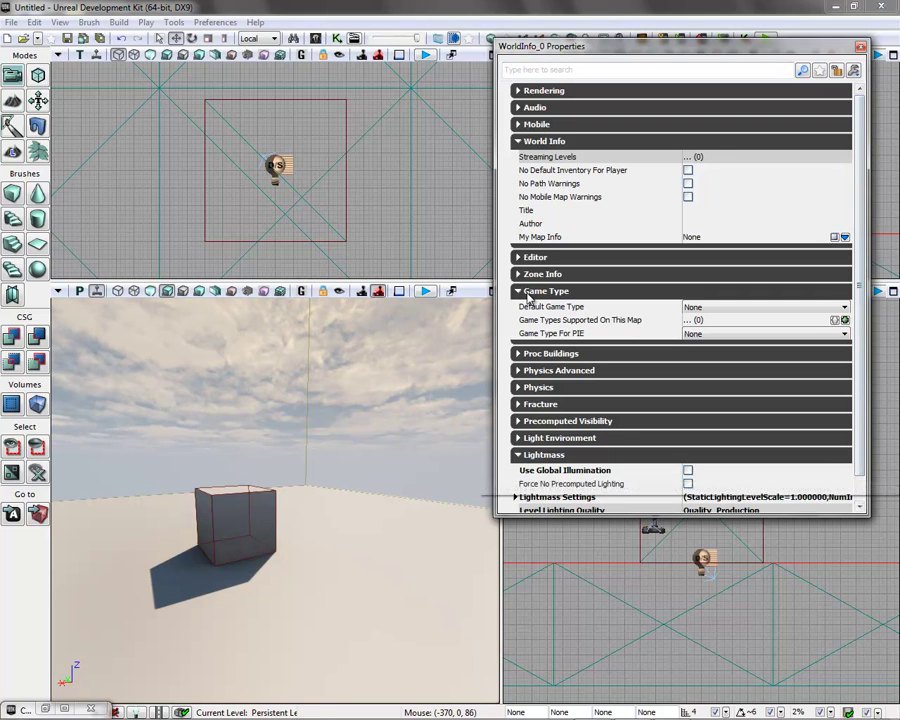
{"action": "left_click", "coordinate": [519, 291]}
{"action": "left_click", "coordinate": [518, 142]}
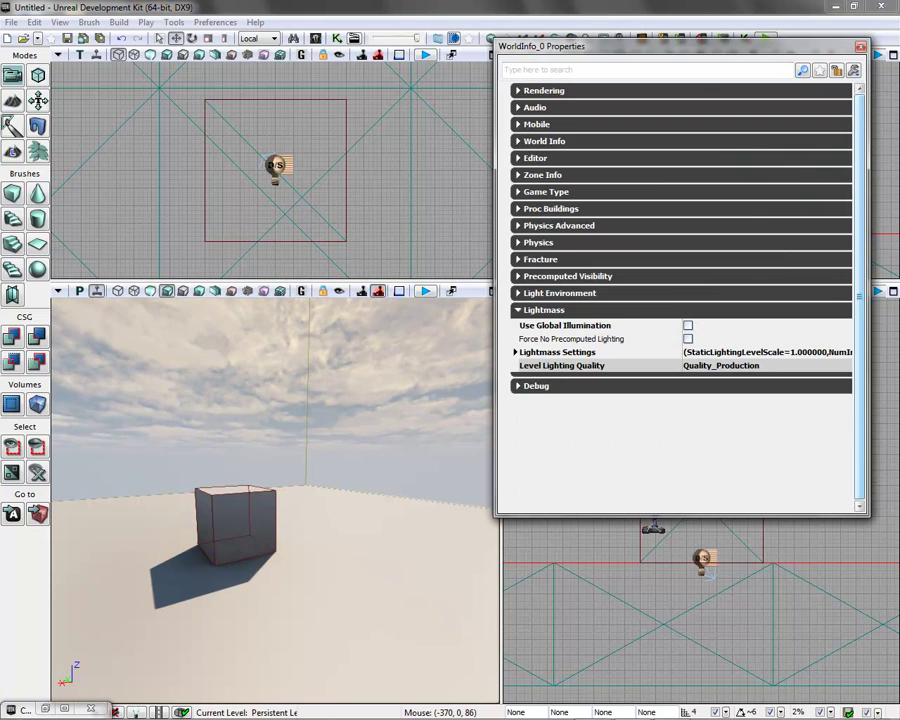
{"action": "left_click", "coordinate": [861, 47]}
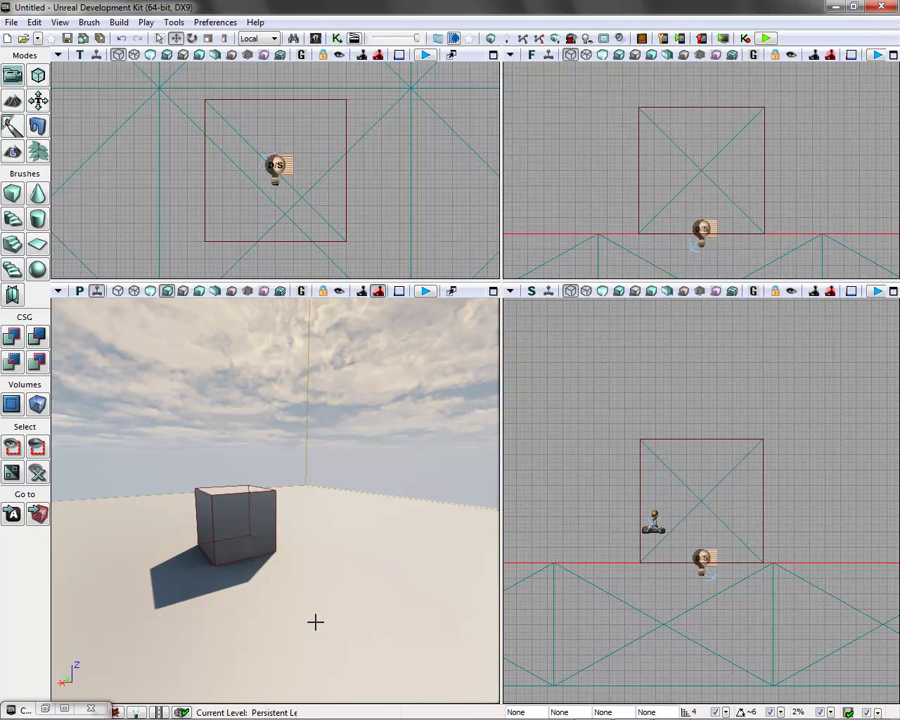
- Reopen the world properties and set My Map Info under World Info to UTMapInfo
{"action": "left_click", "coordinate": [60, 22]}
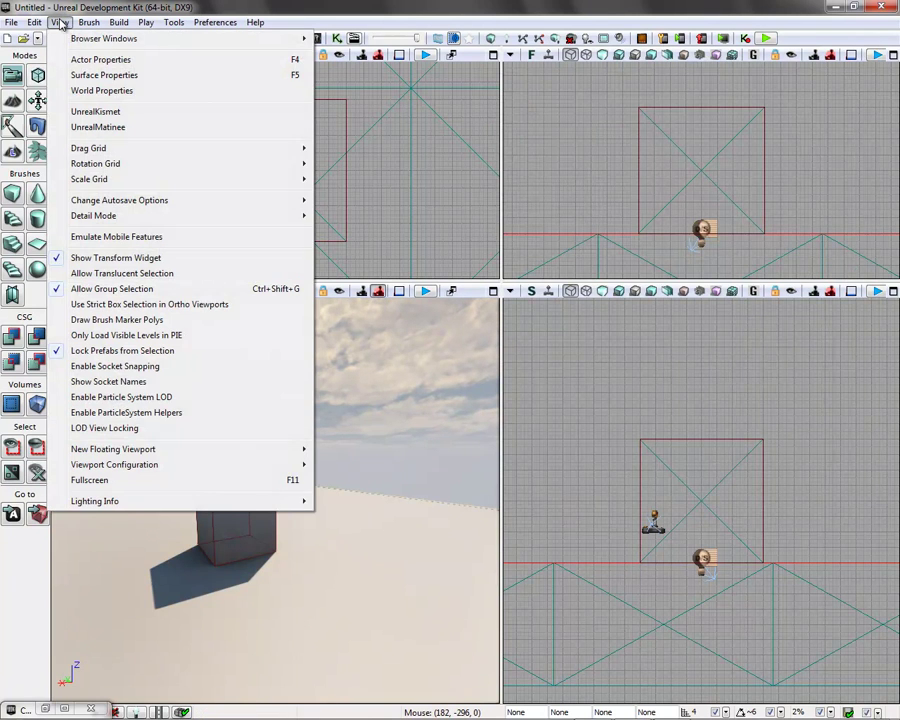
{"action": "left_click", "coordinate": [101, 90]}
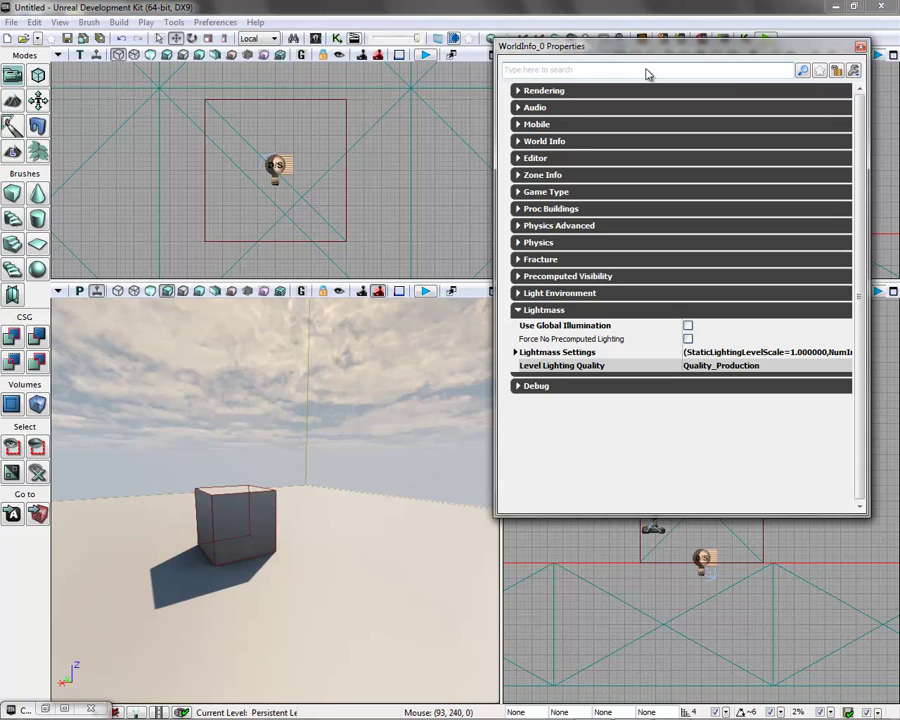
{"action": "left_click_drag", "start_coordinate": [612, 54], "coordinate": [363, 88]}
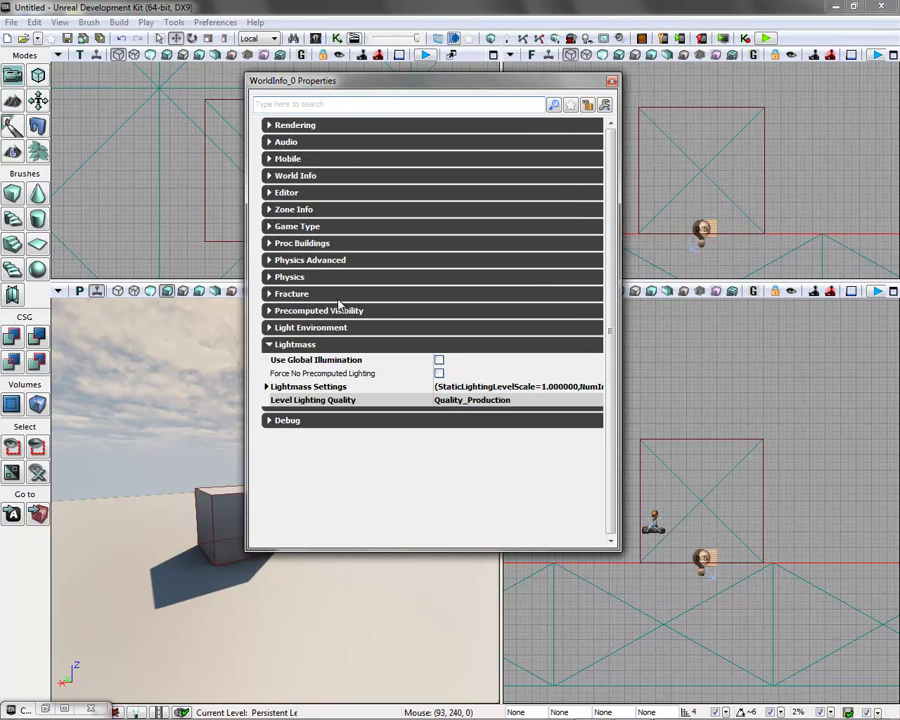
{"action": "left_click", "coordinate": [269, 176]}
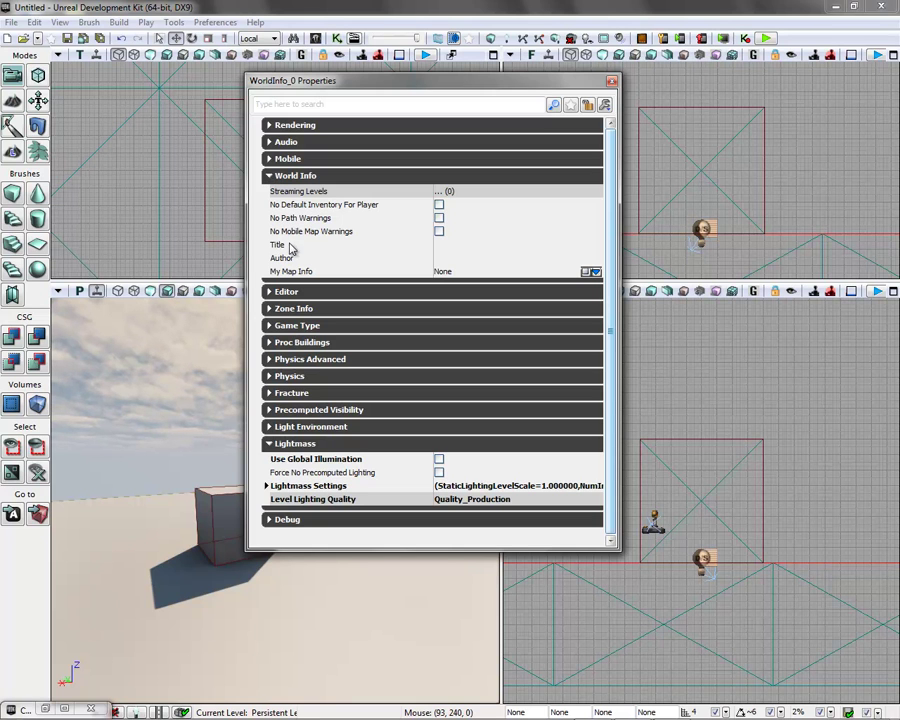
{"action": "left_click", "coordinate": [451, 248]}
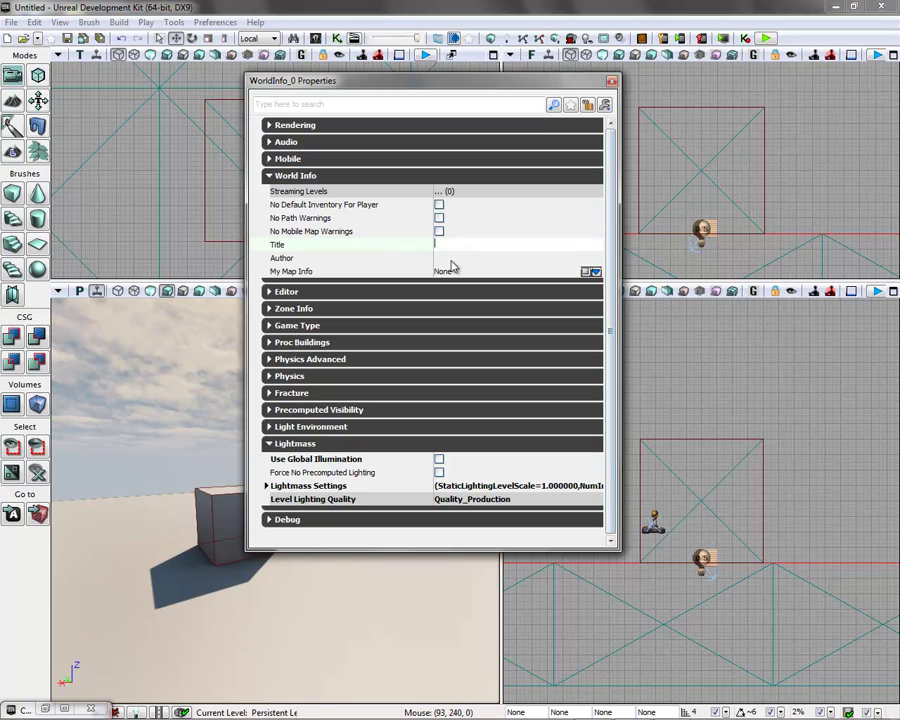
{"action": "left_click", "coordinate": [450, 257]}
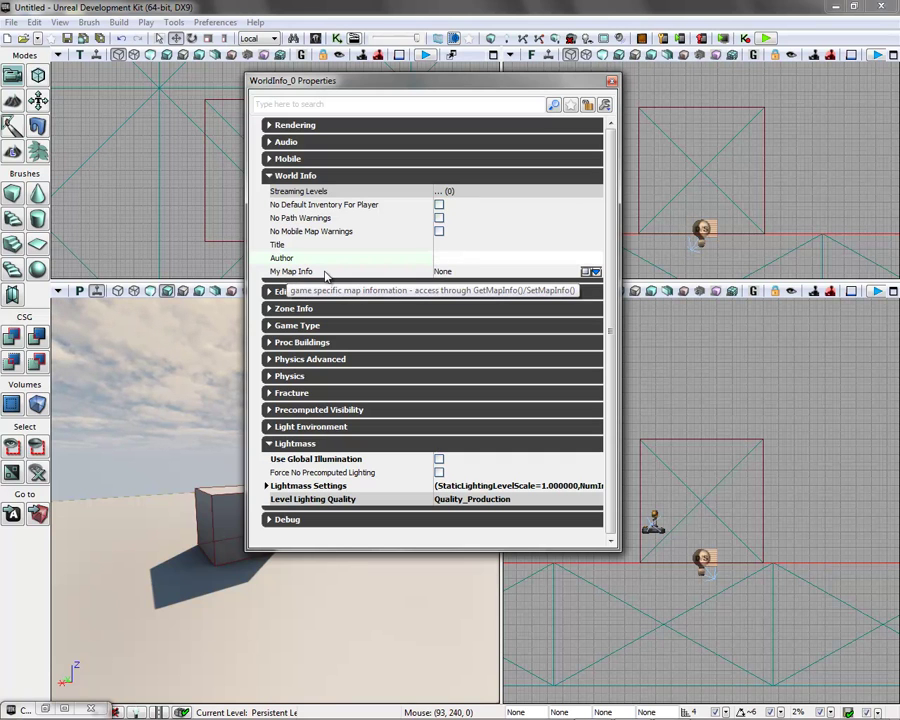
{"action": "left_click", "coordinate": [595, 271]}
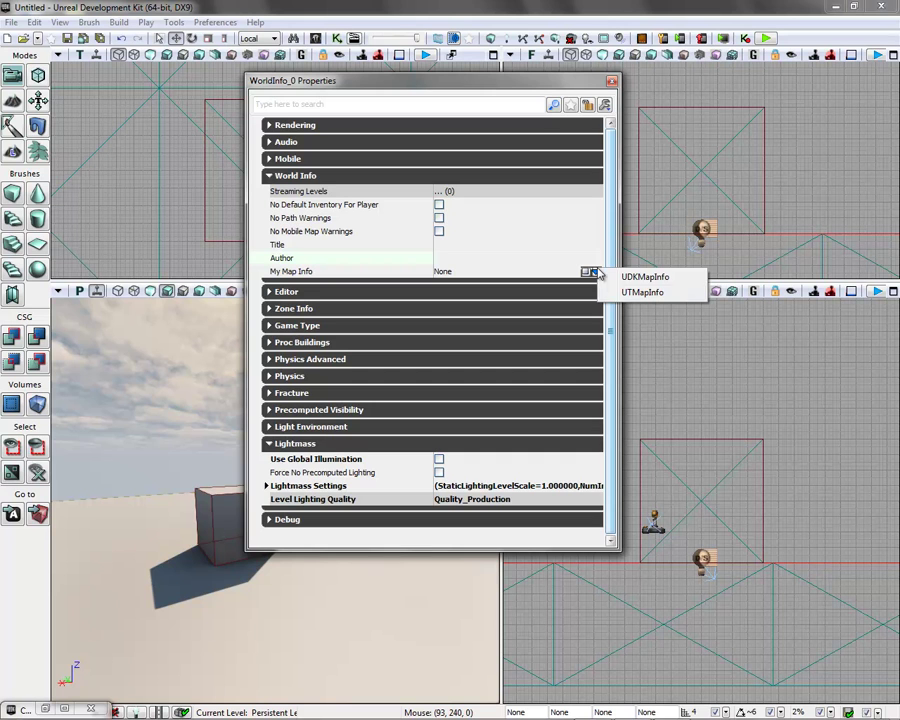
{"action": "left_click", "coordinate": [627, 293]}
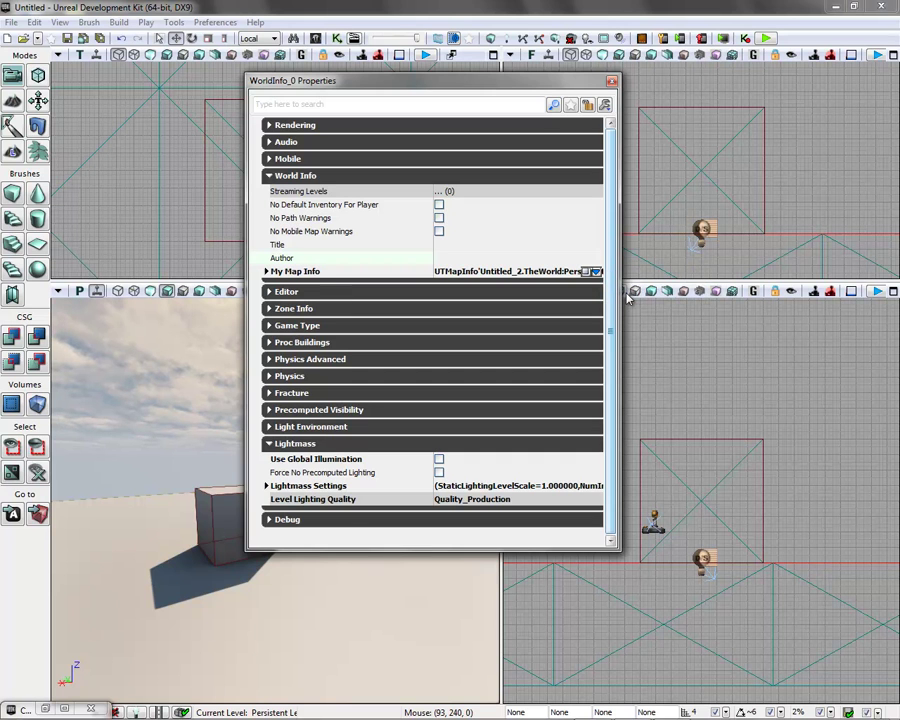
- Assign the selected A_Music_GoDown_DM asset as Map Music Info in the UTMap Info settings
{"action": "left_click", "coordinate": [267, 272]}
{"action": "left_click", "coordinate": [291, 287]}
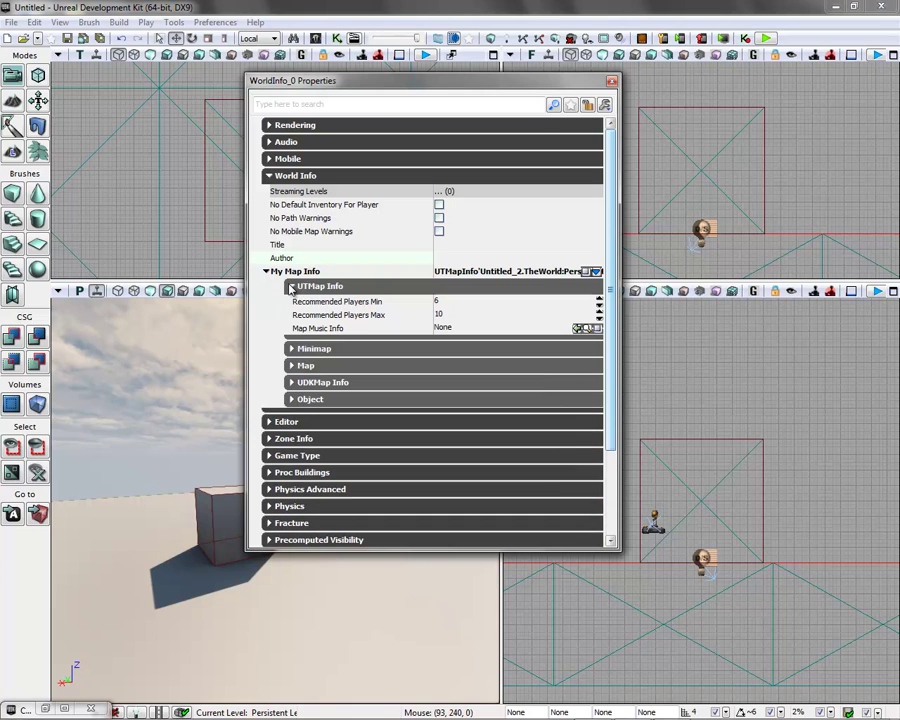
{"action": "mouse_move", "coordinate": [323, 336]}
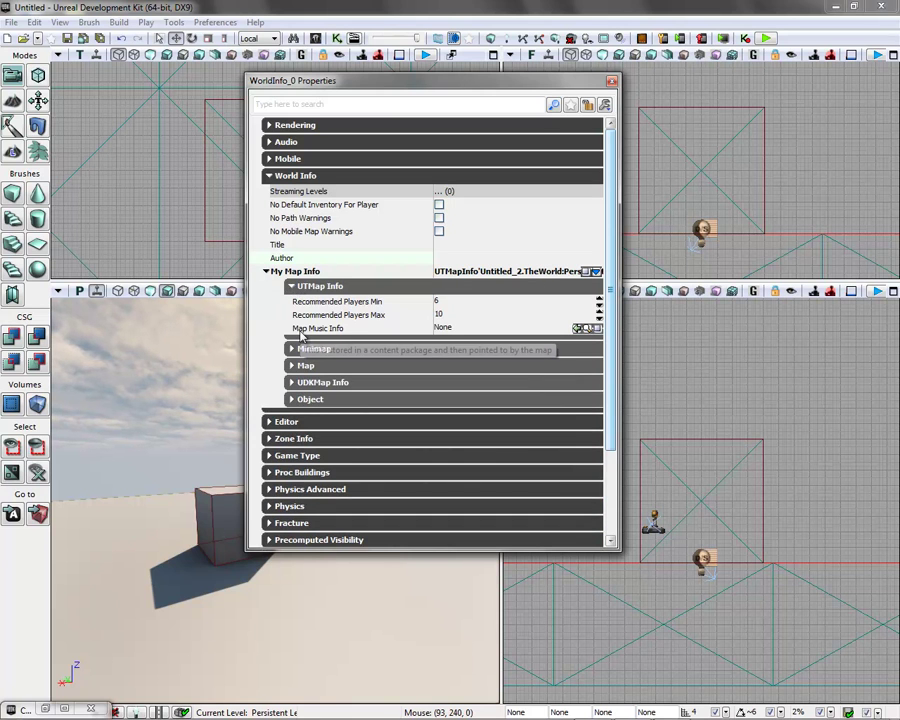
{"action": "left_click_drag", "start_coordinate": [430, 81], "coordinate": [642, 89]}
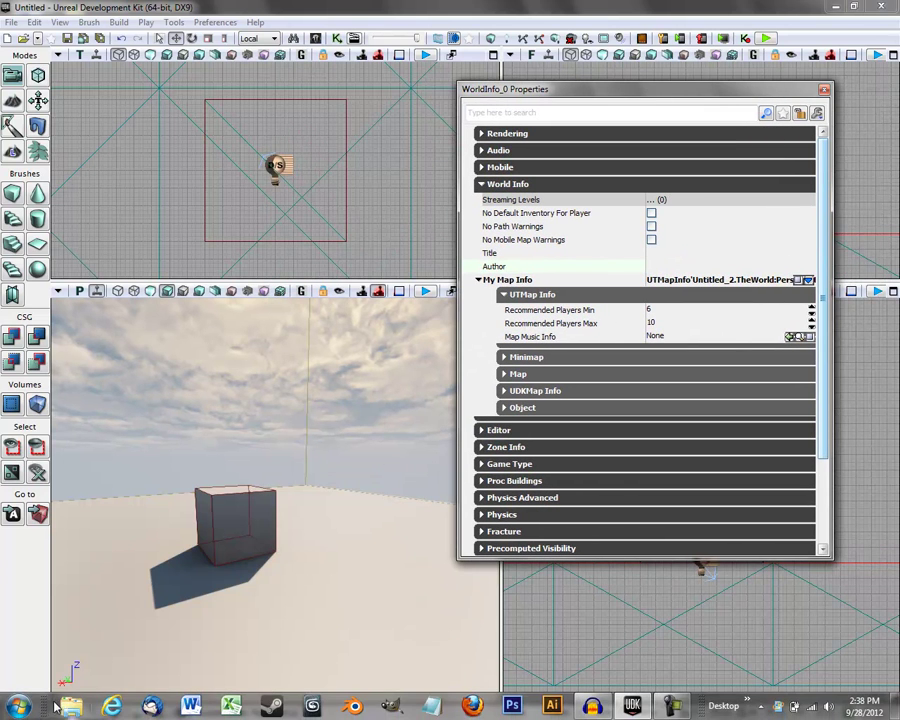
{"action": "left_click", "coordinate": [45, 710]}
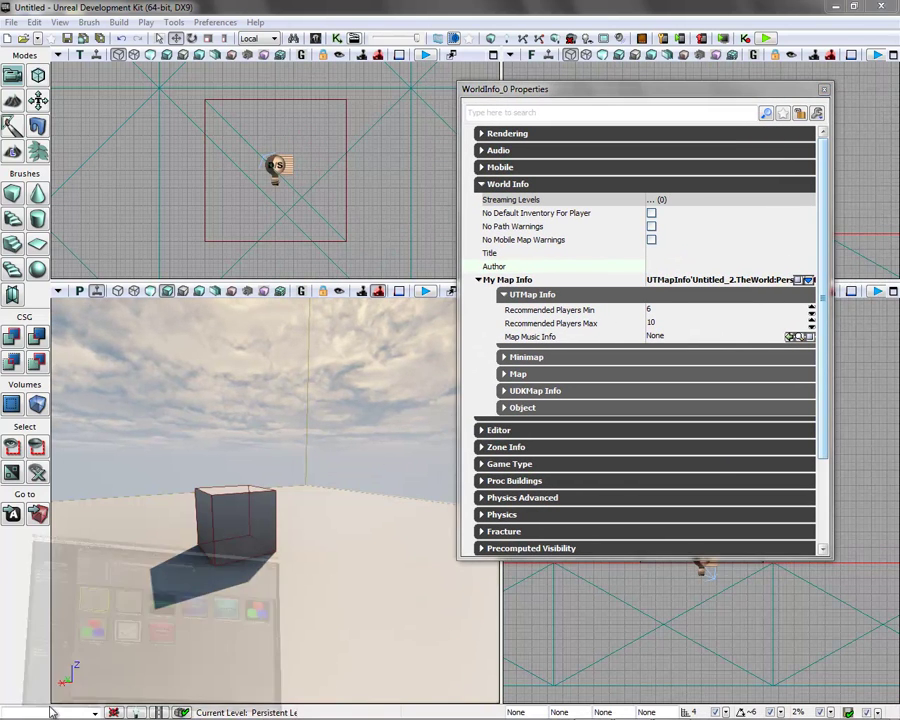
{"action": "left_click", "coordinate": [852, 7]}
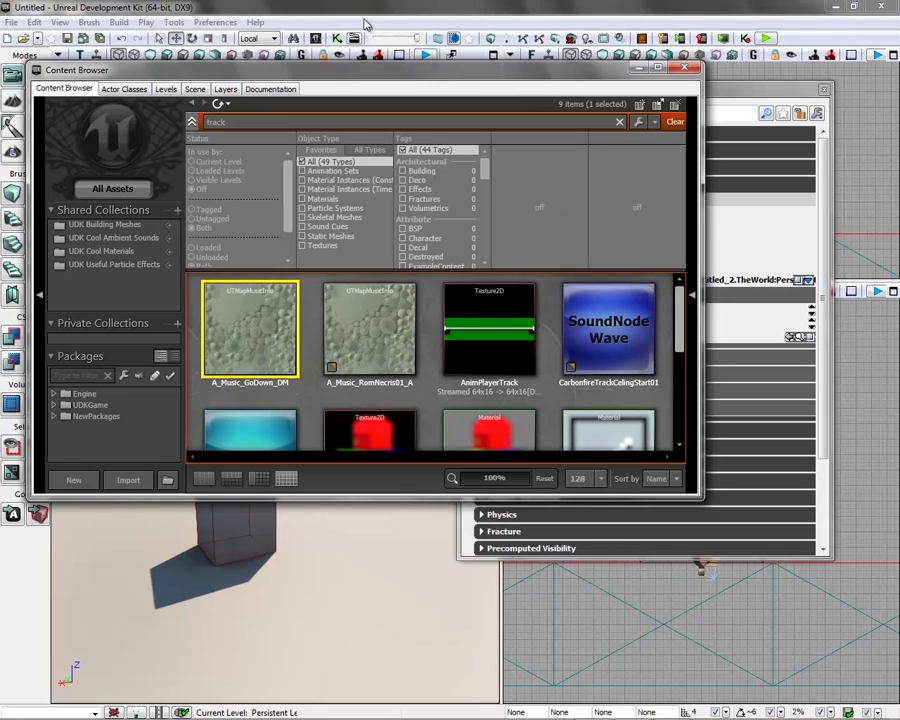
{"action": "left_click_drag", "start_coordinate": [702, 497], "coordinate": [457, 679]}
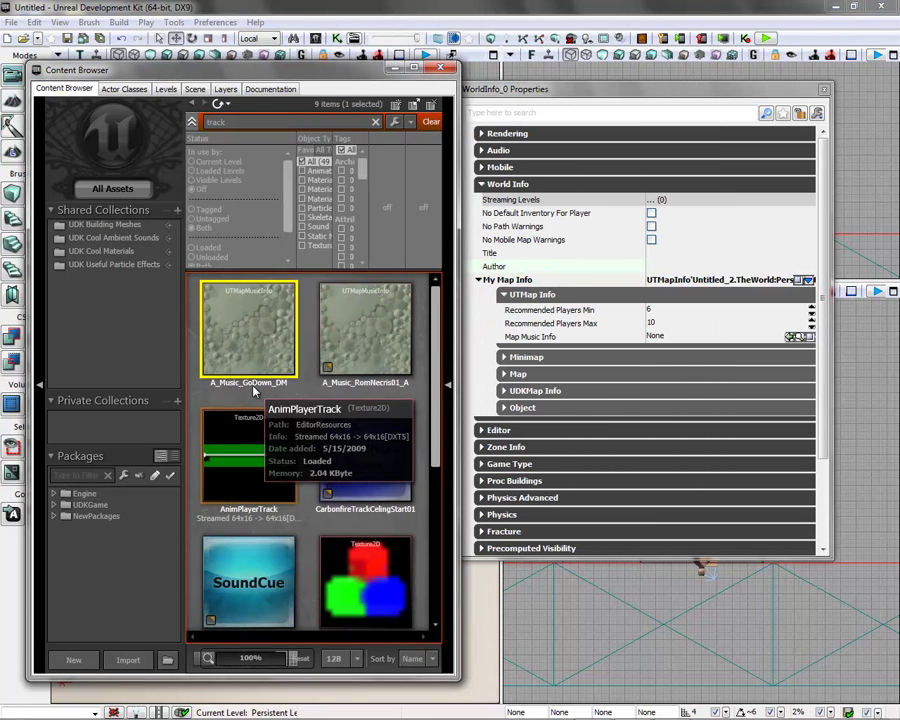
{"action": "left_click", "coordinate": [790, 339]}
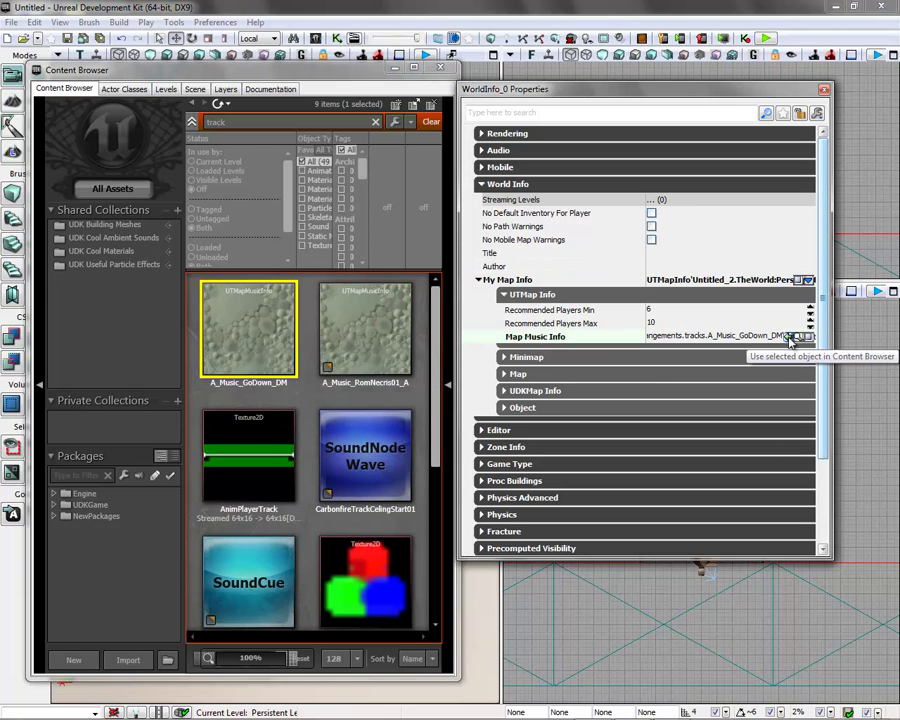
{"action": "left_click", "coordinate": [395, 68]}
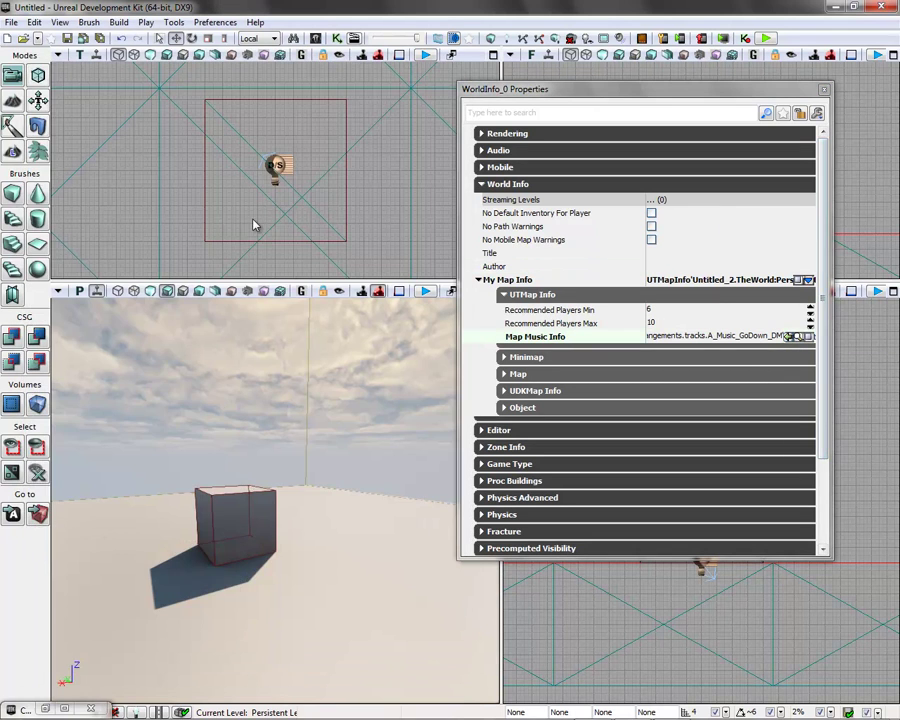
- Build the level, dismiss the Map Check report, and launch the editor preview to test the map
{"action": "left_click", "coordinate": [118, 22]}
{"action": "left_click", "coordinate": [140, 121]}
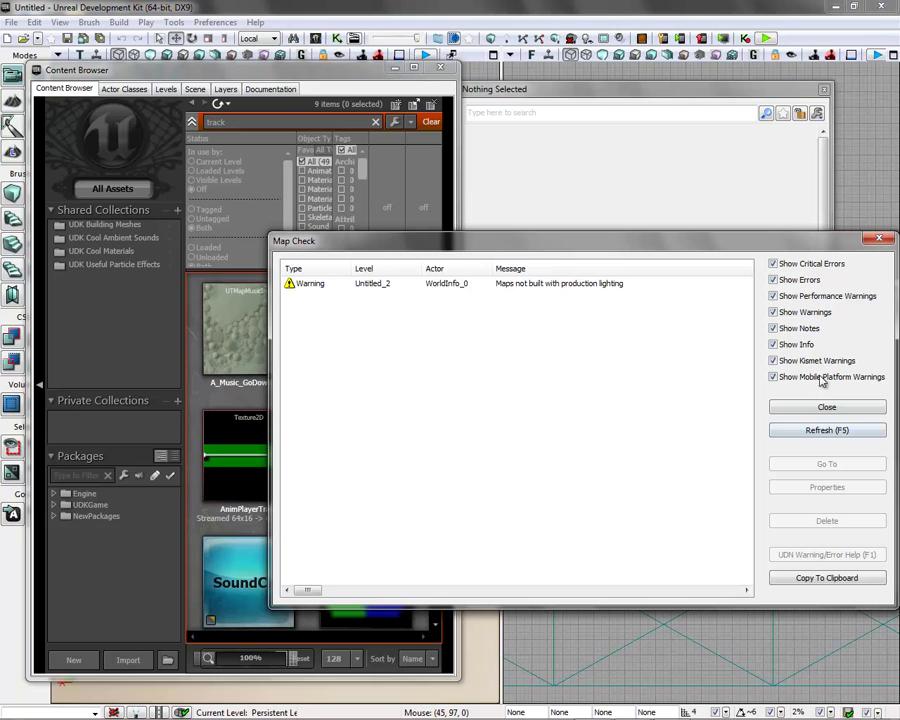
{"action": "left_click", "coordinate": [801, 410]}
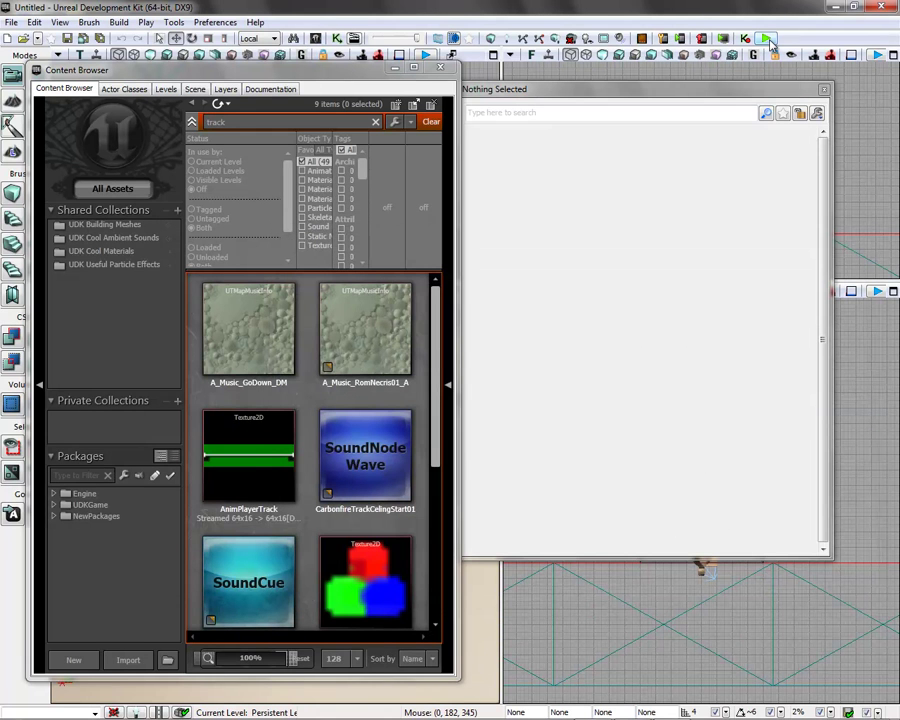
{"action": "left_click", "coordinate": [766, 39]}
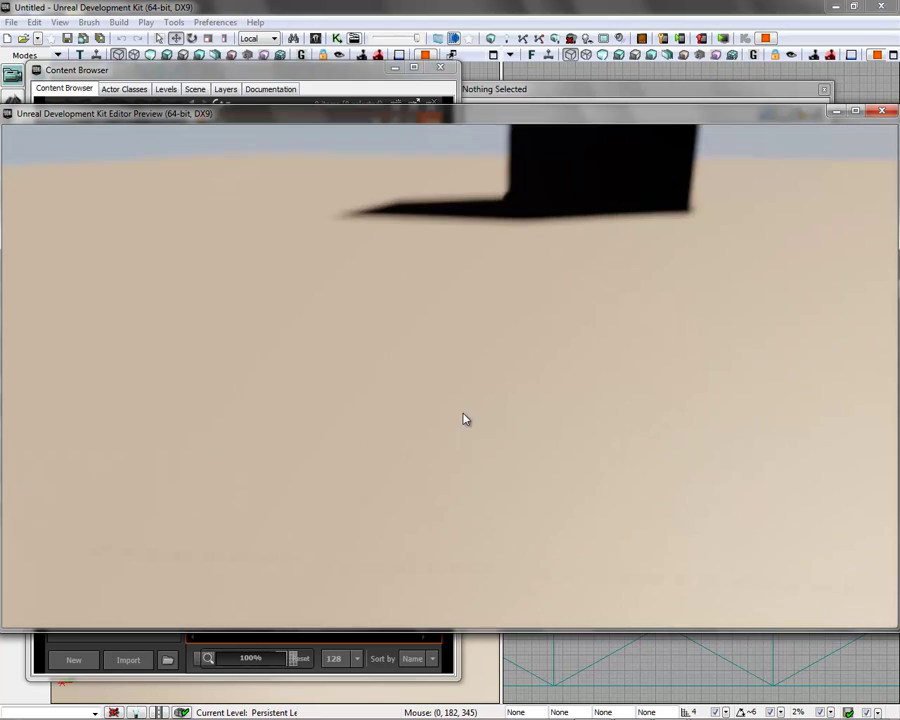
- End the play preview and save the level as DM-AudioTestLevel in the Custom maps folder
{"action": "key", "text": "w"}
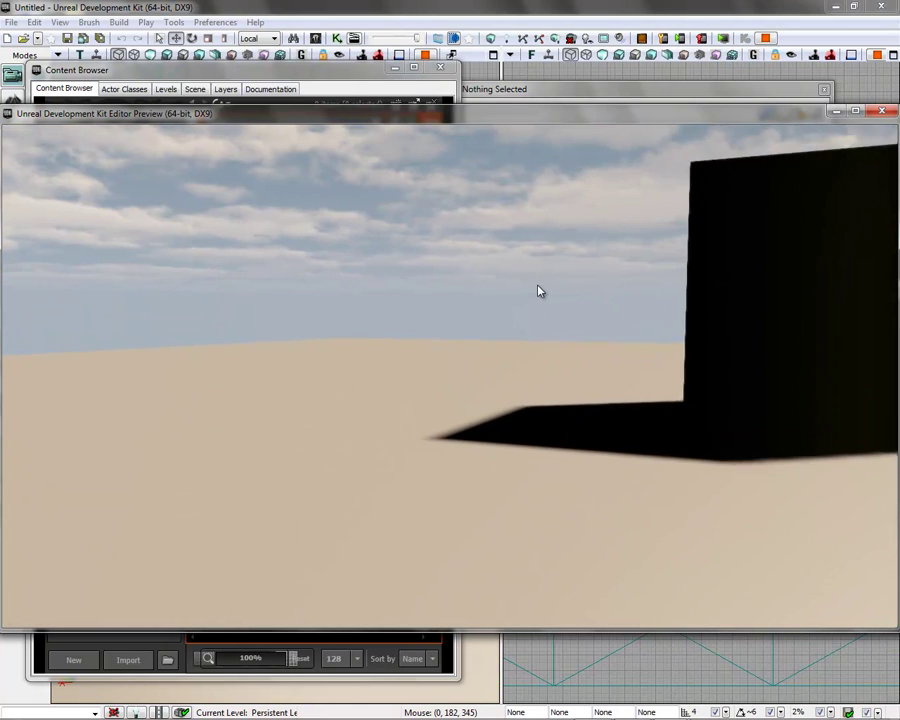
{"action": "key", "text": "Escape"}
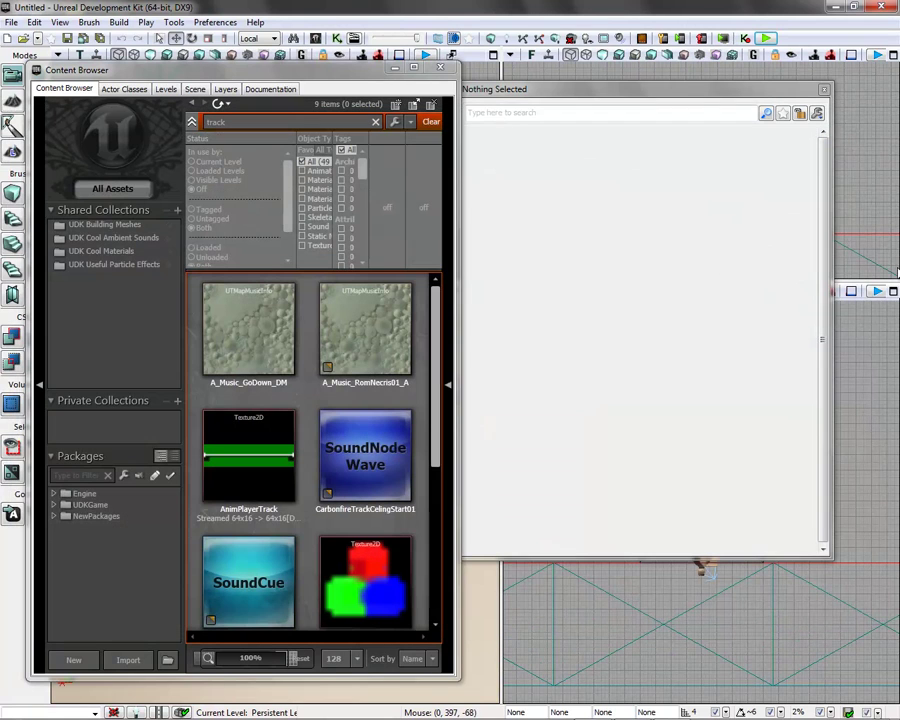
{"action": "left_click", "coordinate": [17, 25]}
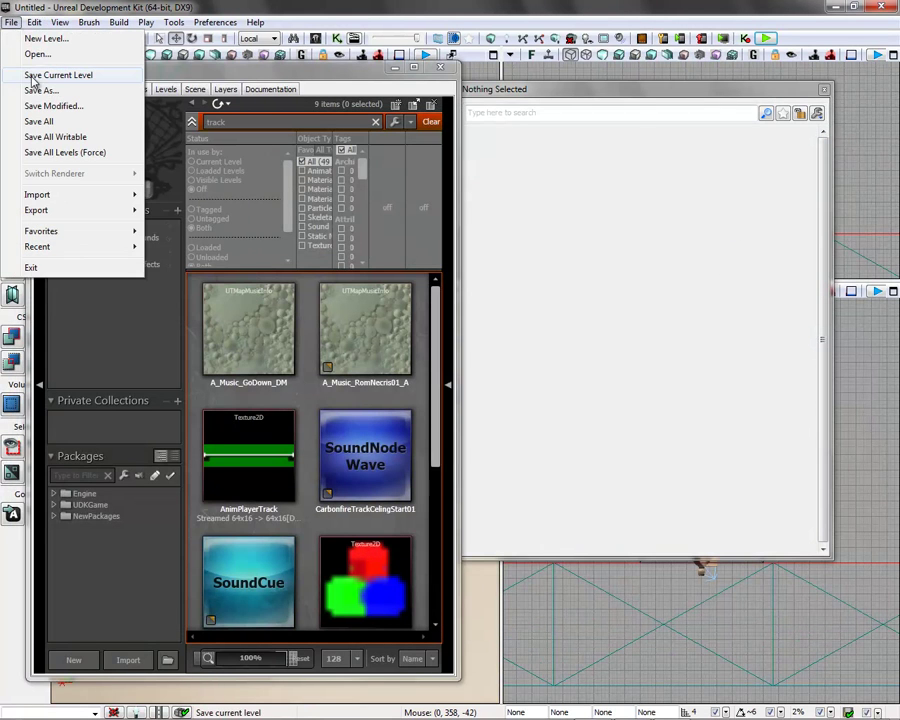
{"action": "left_click", "coordinate": [38, 92]}
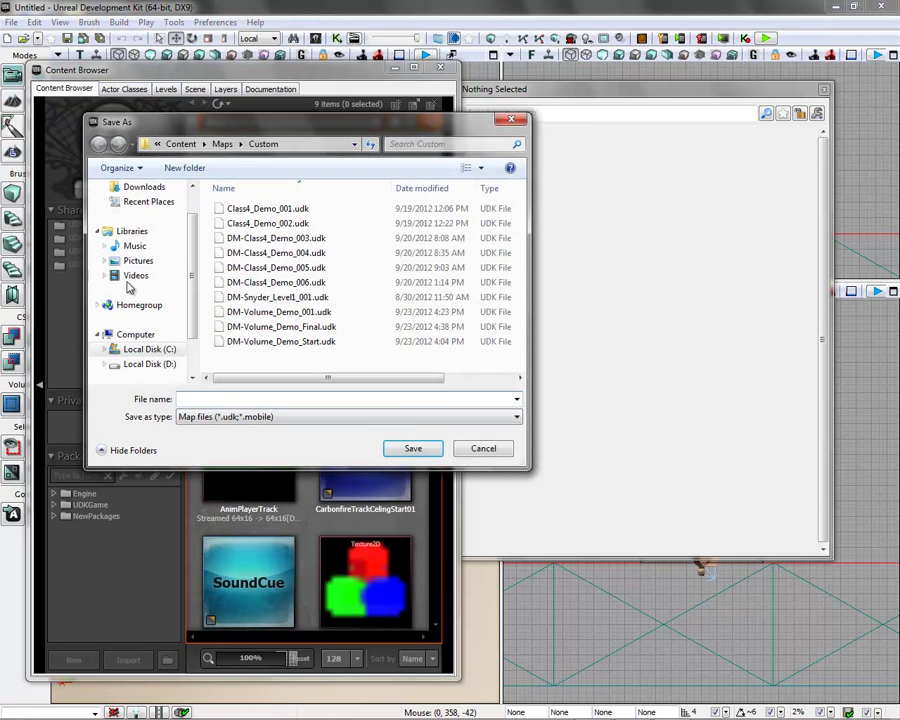
{"action": "type", "text": "DM_"}
{"action": "key", "text": "BackSpace"}
{"action": "type", "text": "-AudioTestLevel"}
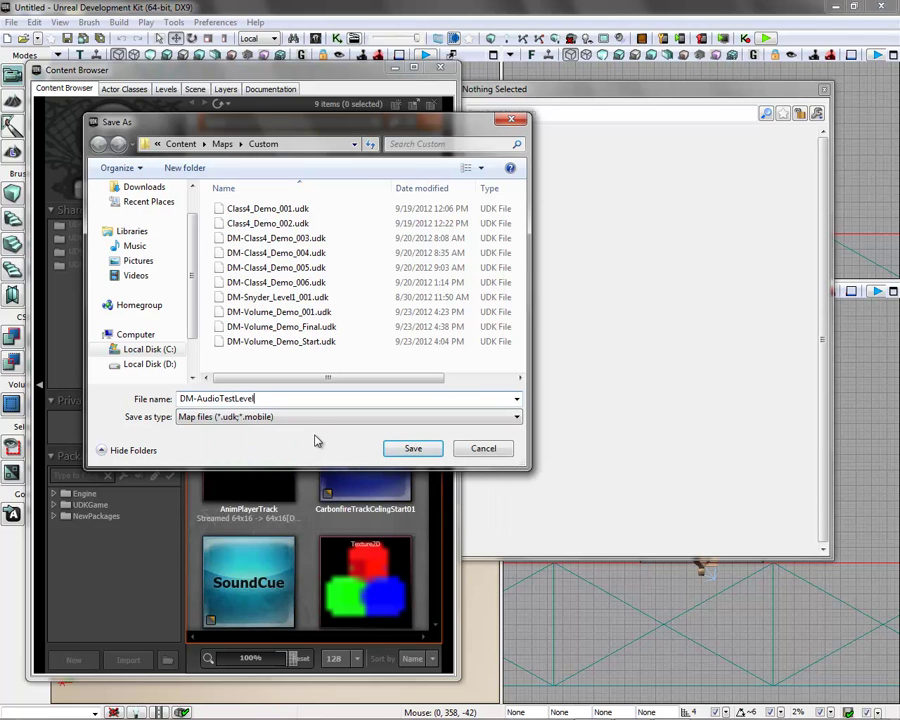
{"action": "left_click", "coordinate": [401, 452]}
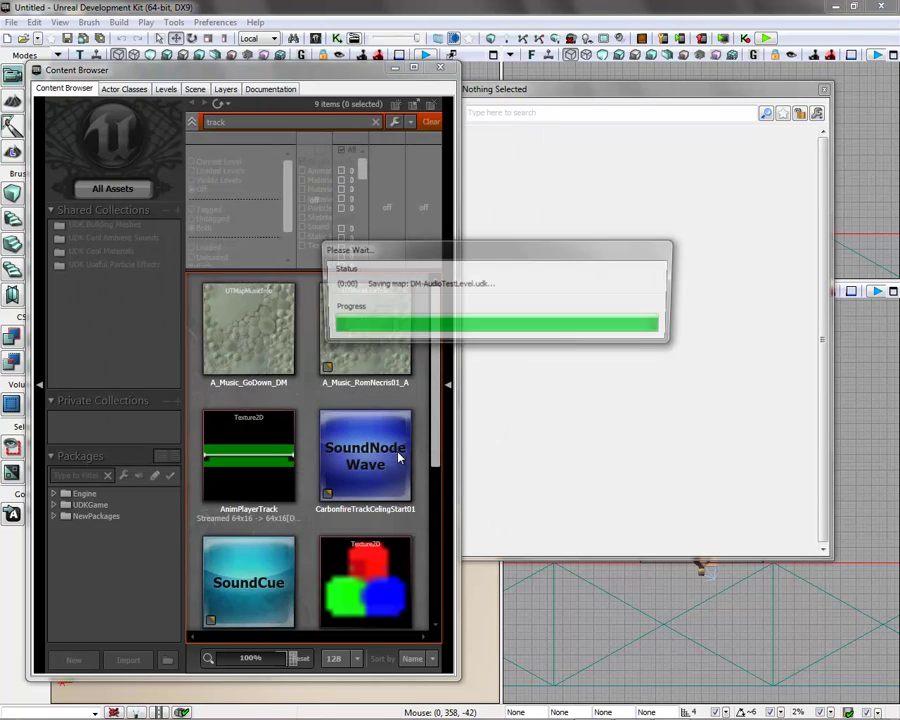
- Play the level from a spot on the floor, run the suicide console command, and end the preview
{"action": "right_click", "coordinate": [488, 594]}
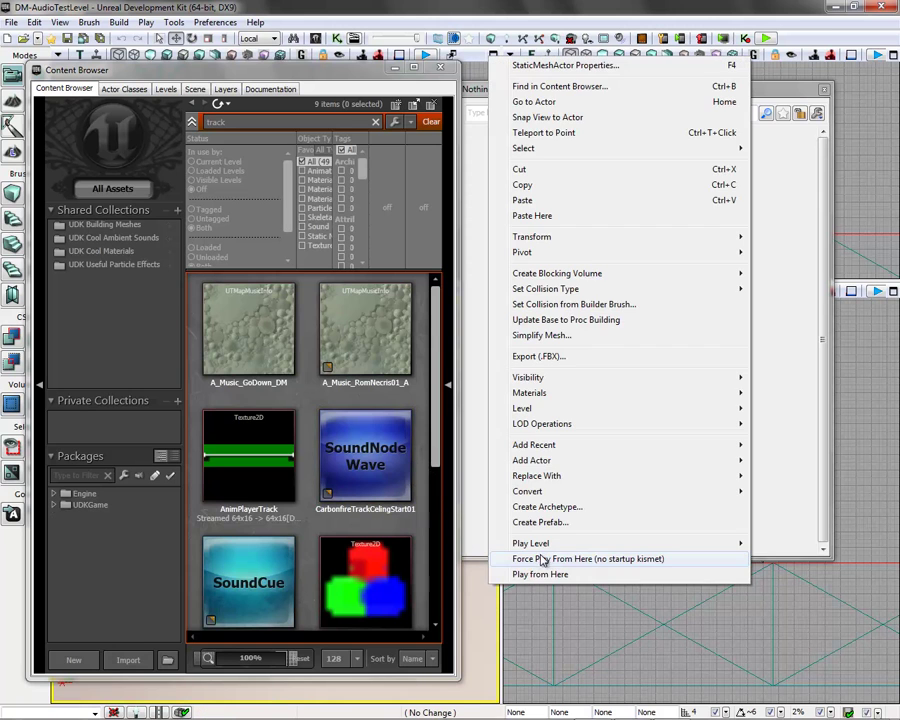
{"action": "left_click", "coordinate": [540, 575]}
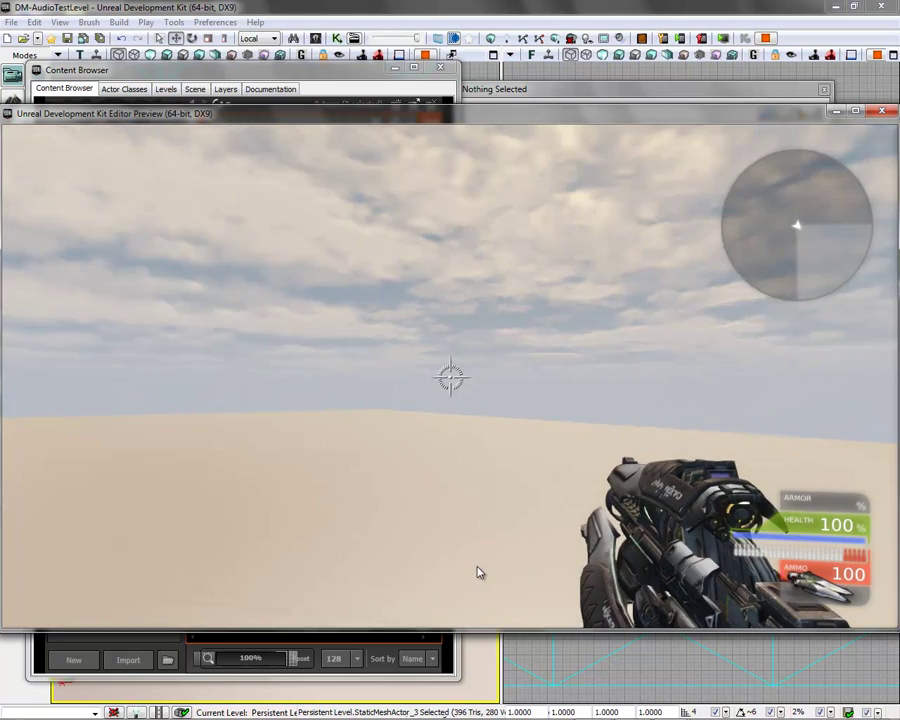
{"action": "key", "text": "Tab"}
{"action": "type", "text": "suicide"}
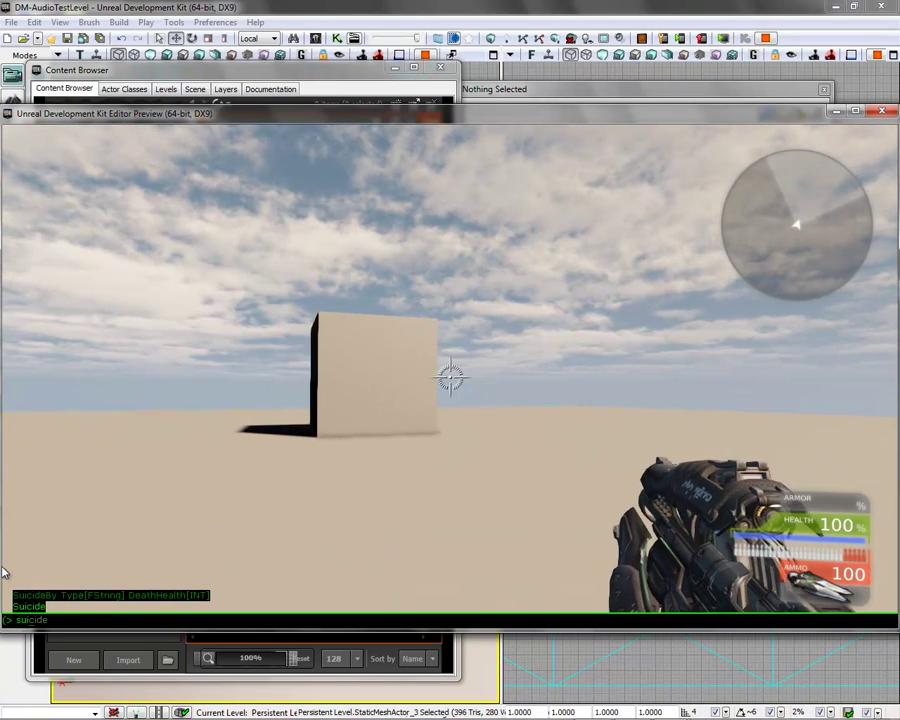
{"action": "key", "text": "Return"}
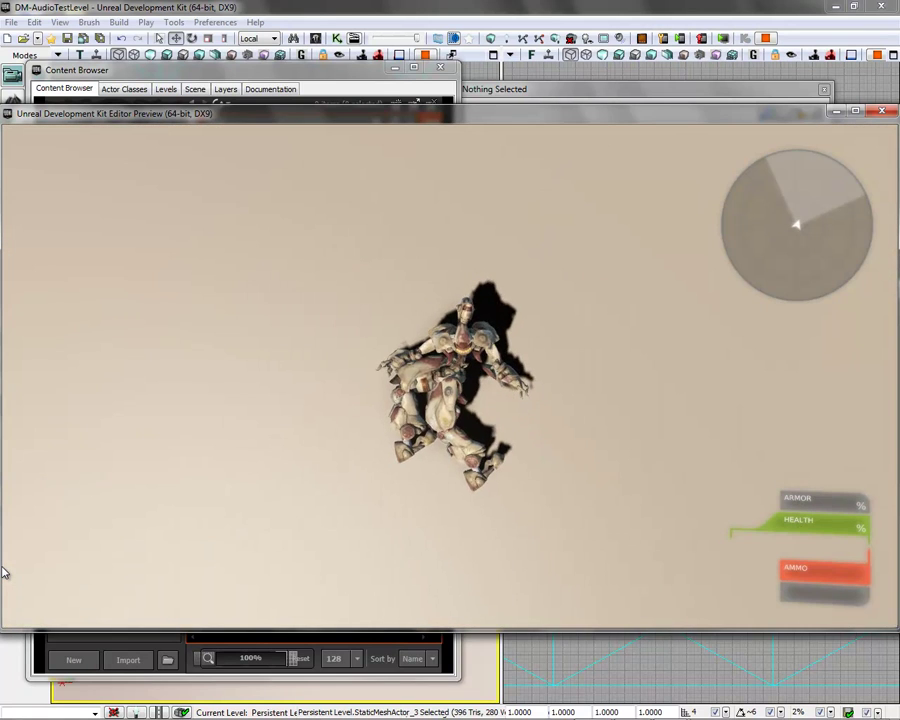
{"action": "key", "text": "Escape"}
- Replace the Map Music Info in the world properties with the A_Music_RomNecris01_A asset
{"action": "left_click_drag", "start_coordinate": [329, 78], "coordinate": [418, 82]}
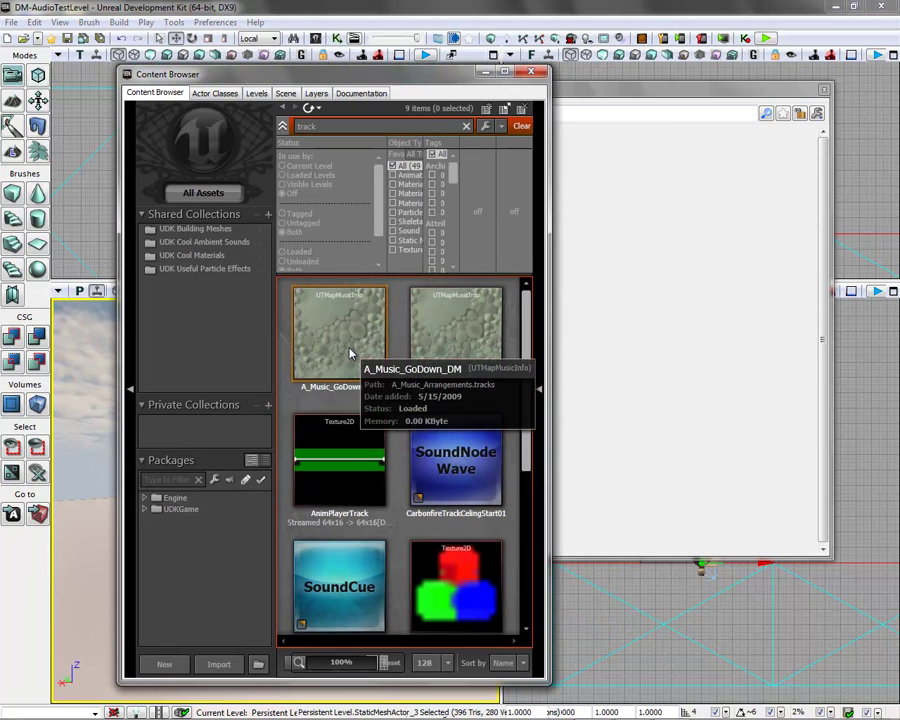
{"action": "left_click", "coordinate": [458, 338]}
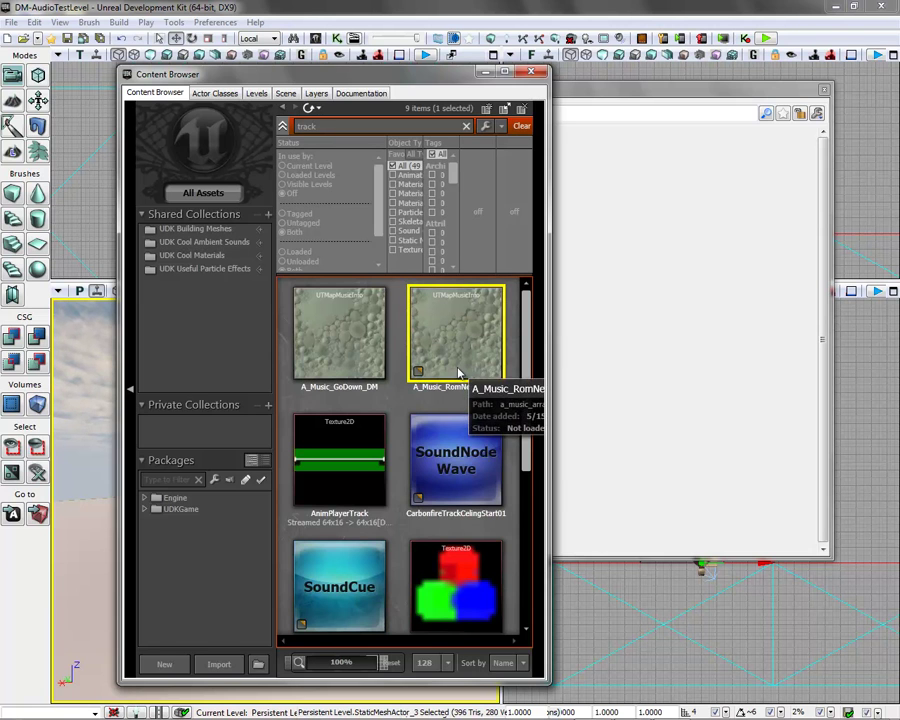
{"action": "left_click", "coordinate": [624, 100]}
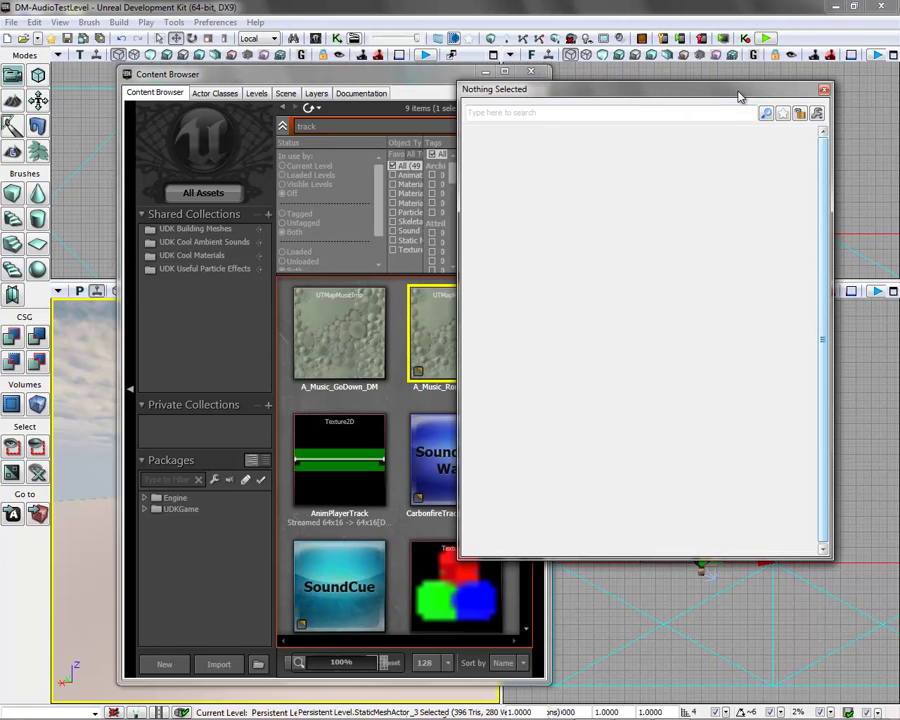
{"action": "left_click", "coordinate": [58, 22]}
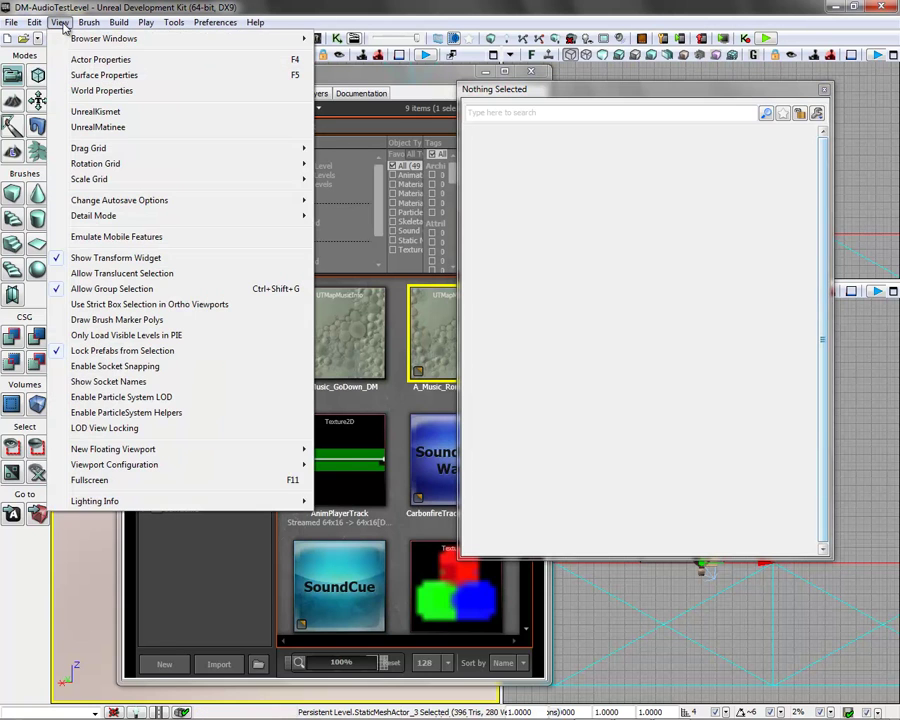
{"action": "left_click", "coordinate": [101, 90]}
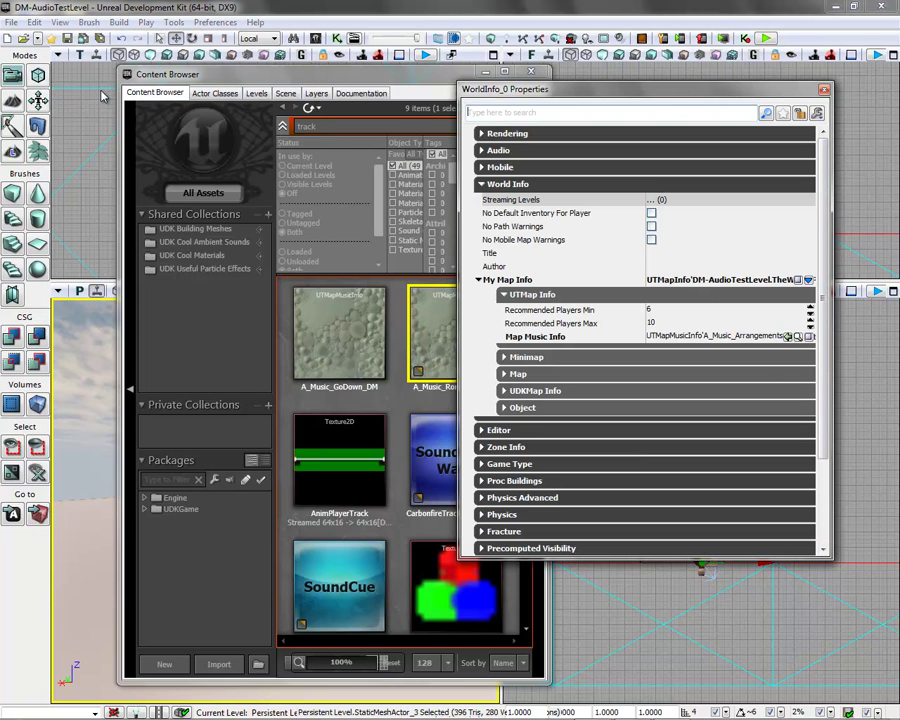
{"action": "left_click", "coordinate": [809, 337]}
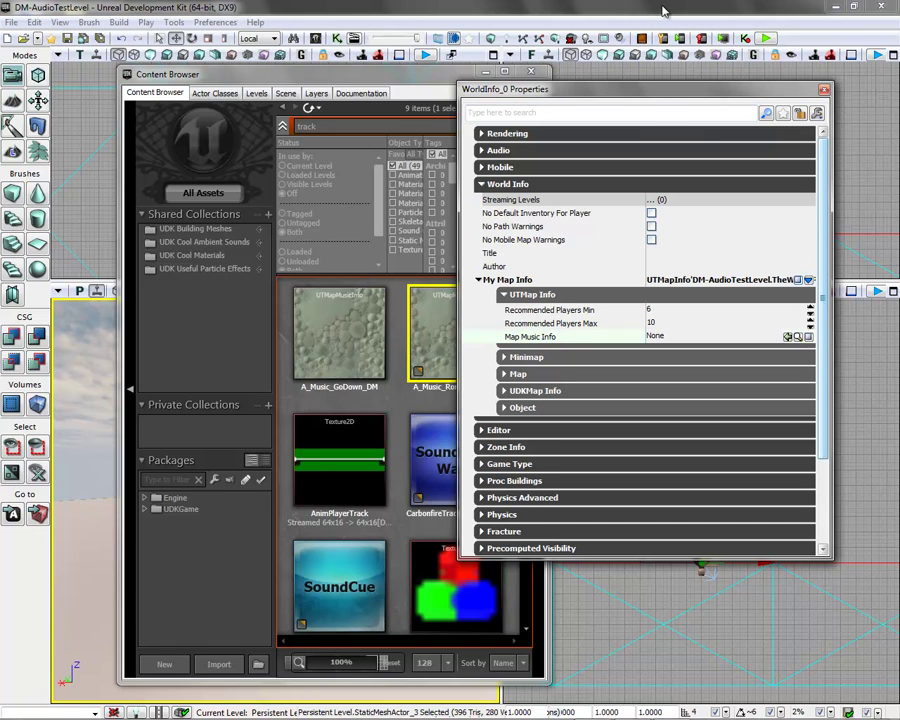
{"action": "left_click_drag", "start_coordinate": [657, 96], "coordinate": [697, 97]}
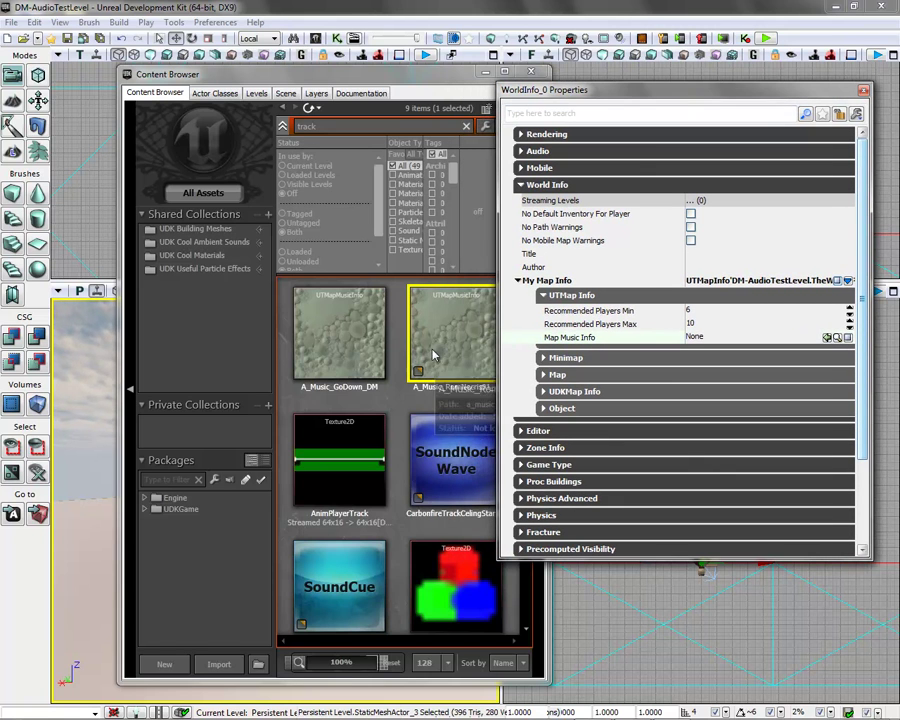
{"action": "left_click", "coordinate": [826, 338]}
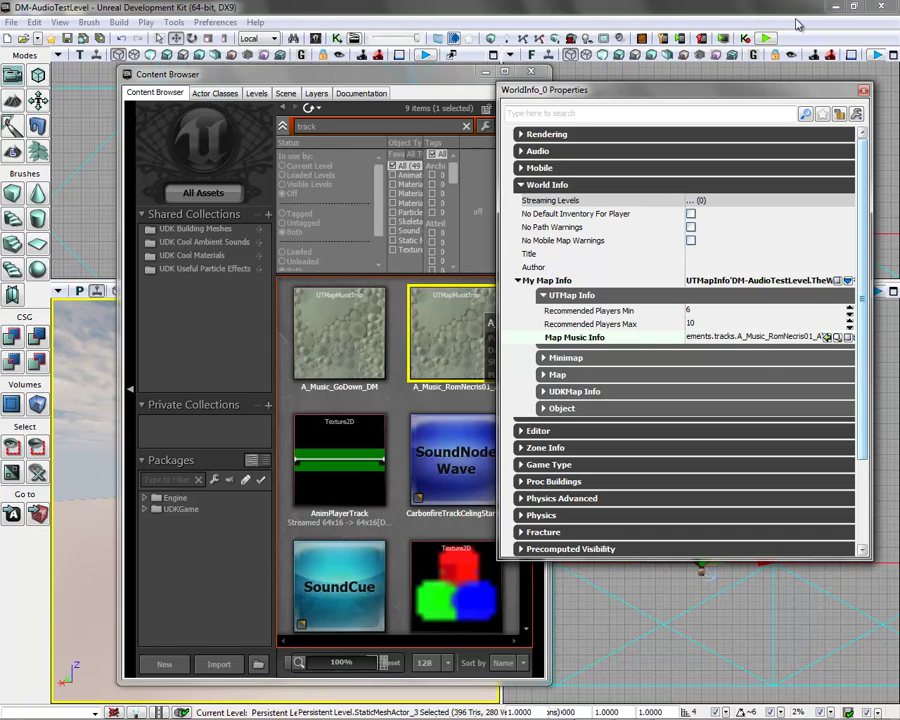
- Play the level, walk around to check the newly assigned music track, and end the preview
{"action": "left_click", "coordinate": [766, 39]}
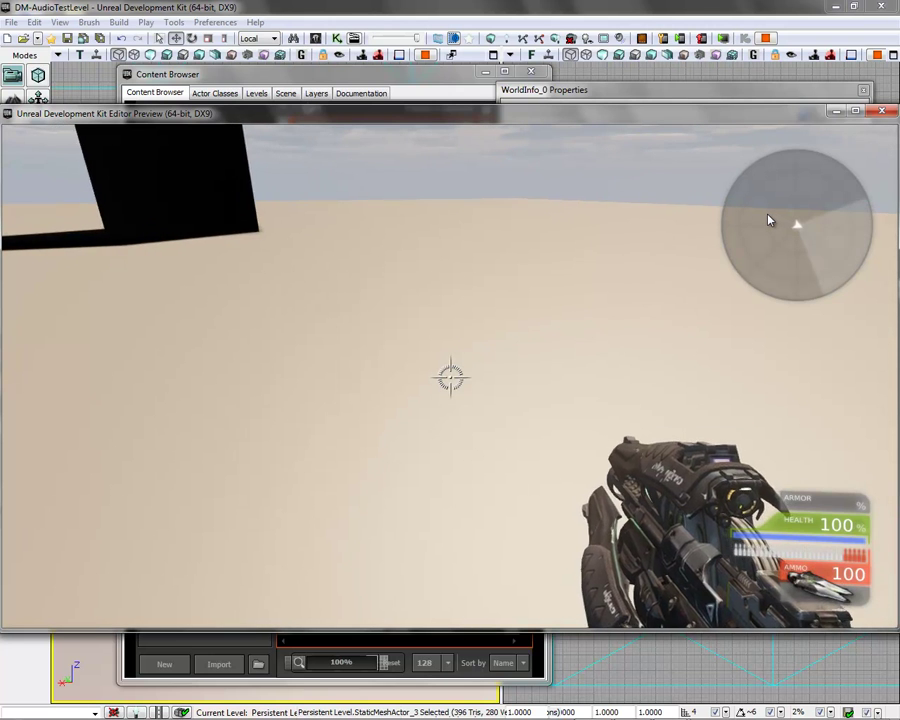
{"action": "key", "text": "w"}
{"action": "key", "text": "w"}
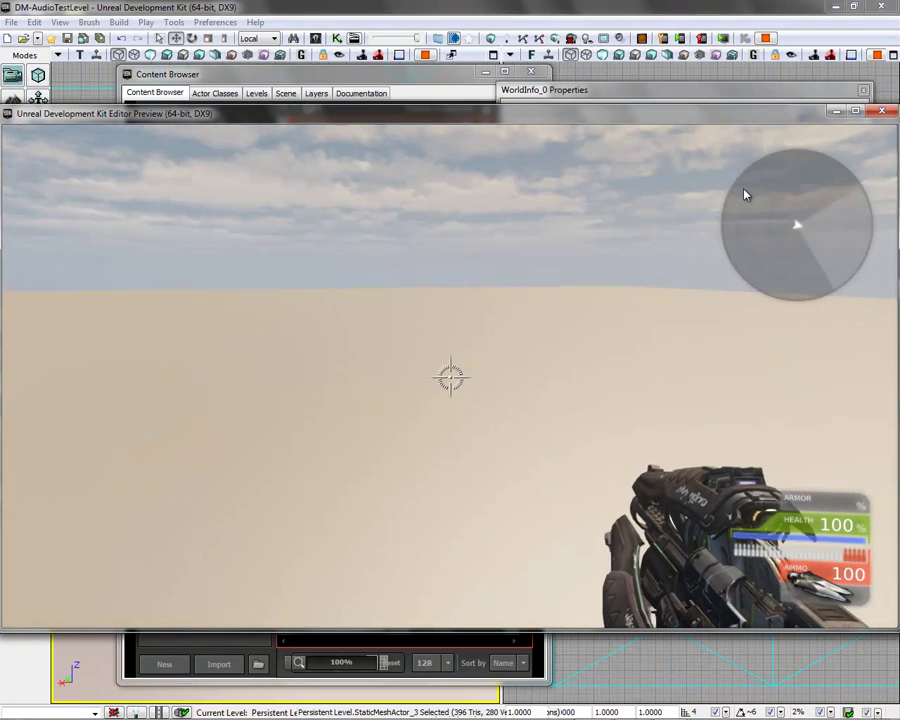
{"action": "key", "text": "w"}
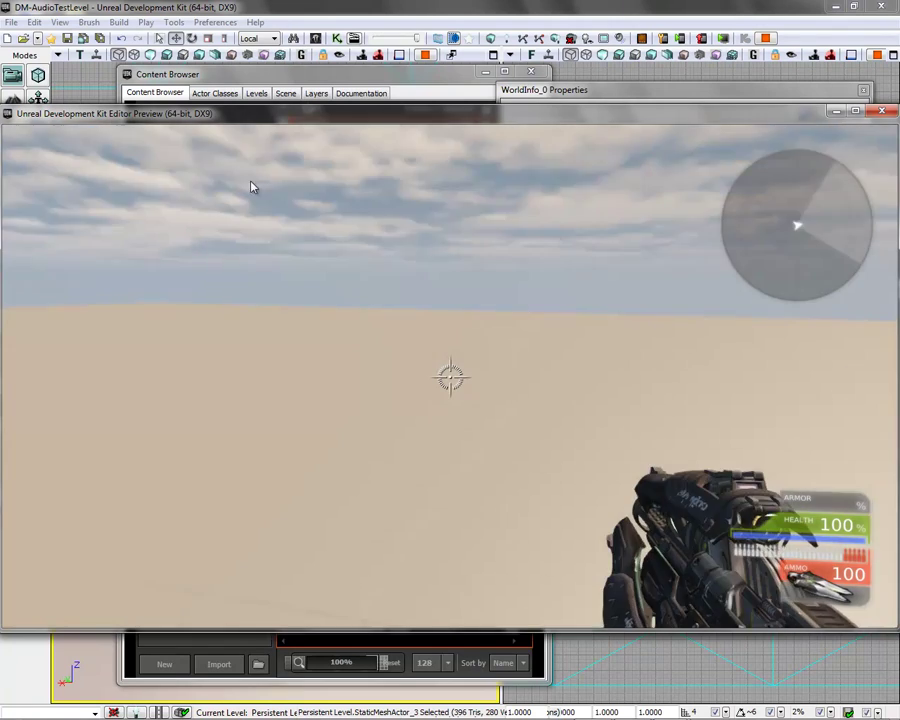
{"action": "key", "text": "w"}
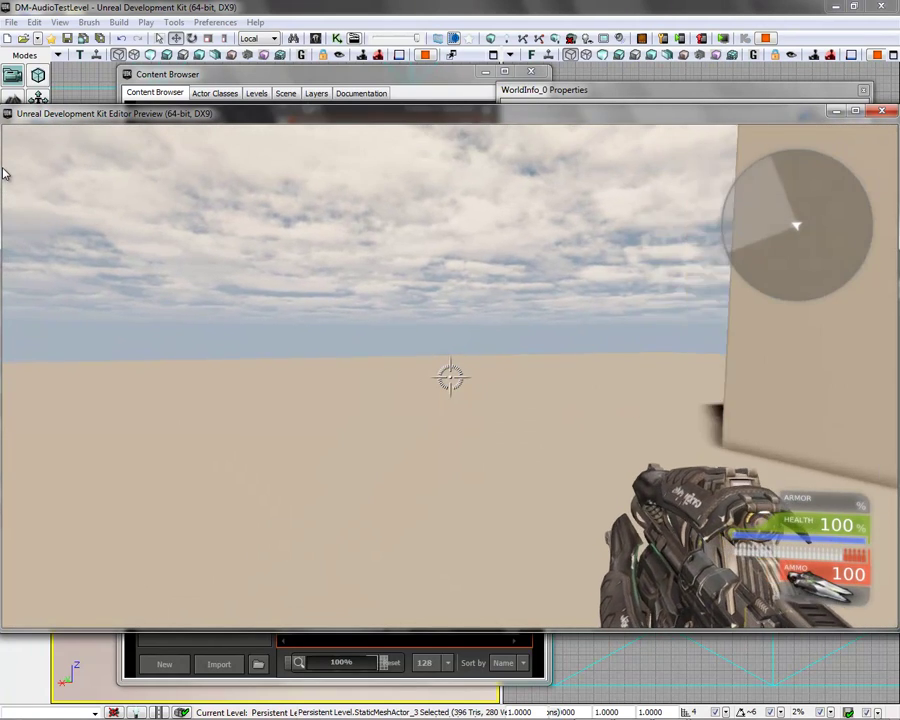
{"action": "key", "text": "Escape"}
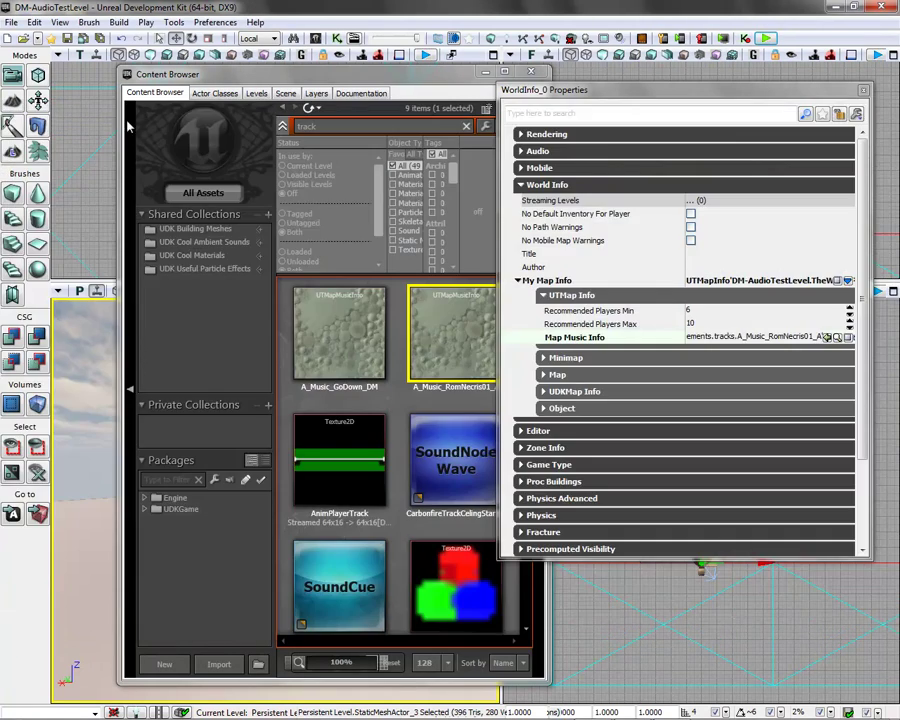
- Close the world properties and widen the Content Browser to show the remaining track assets
{"action": "left_click", "coordinate": [865, 92]}
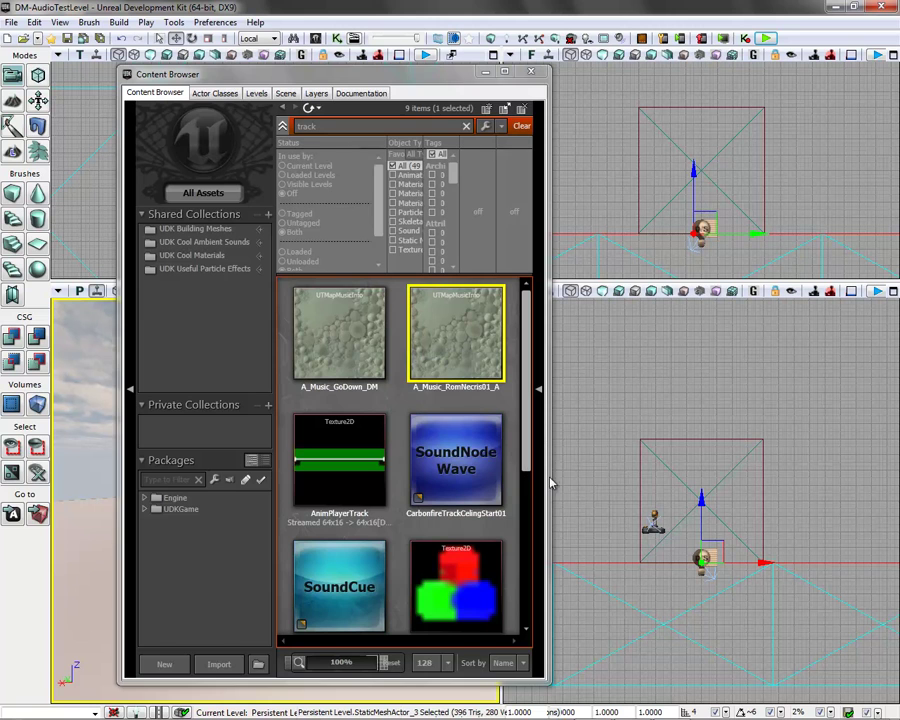
{"action": "left_click_drag", "start_coordinate": [550, 478], "coordinate": [711, 478]}
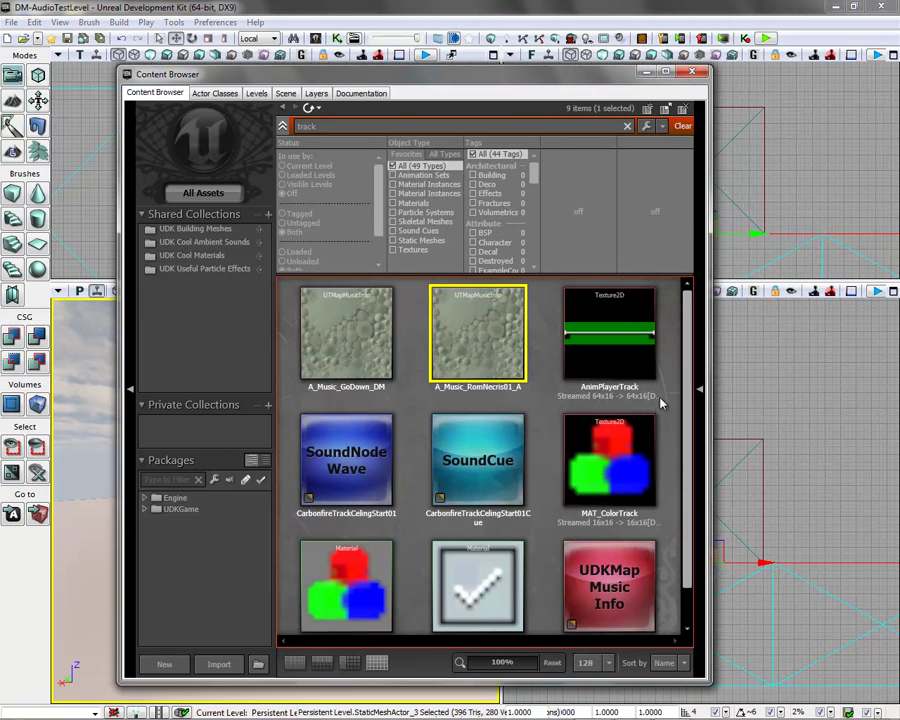
{"action": "scroll", "coordinate": [660, 402], "scroll_direction": "down", "scroll_amount": 1}
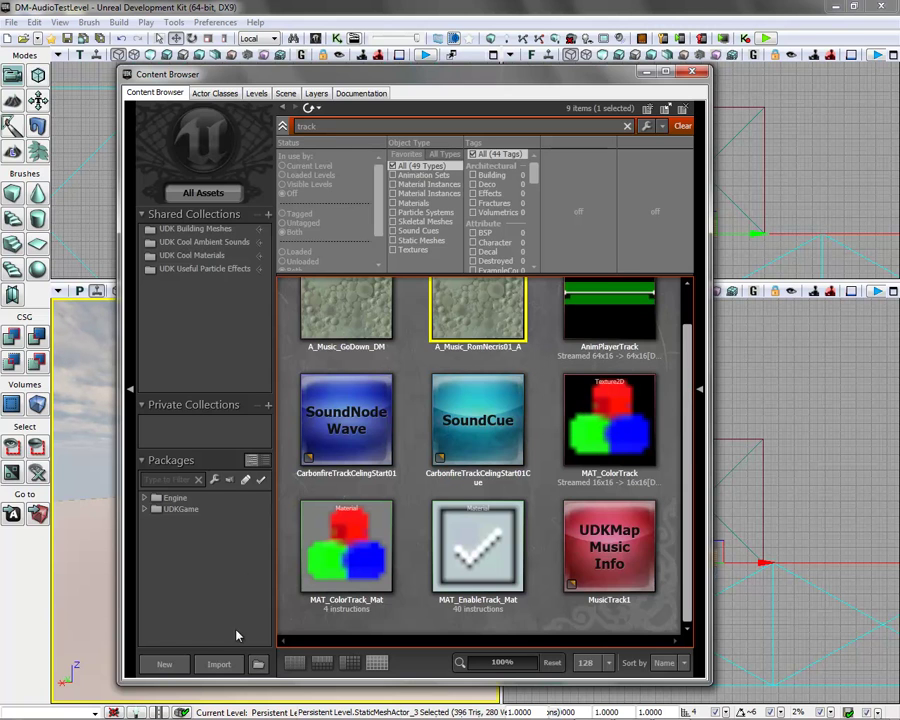
- Create a UDKMapMusicInfo asset named MusicTrack1, grouped under Sounds, in a new package named with the author's surname plus _Package
{"action": "left_click", "coordinate": [164, 664]}
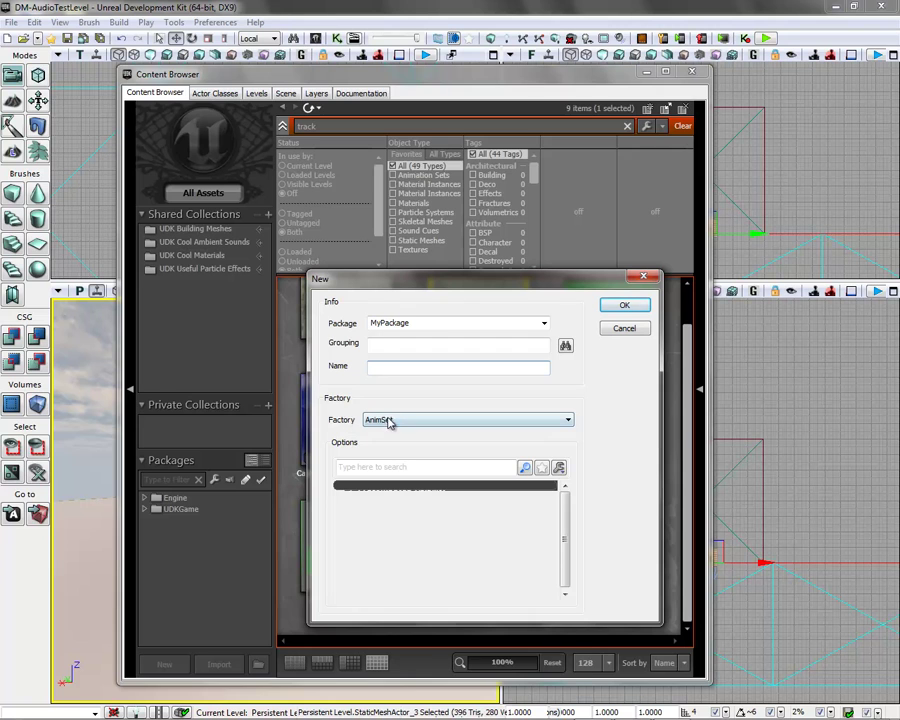
{"action": "left_click", "coordinate": [476, 420]}
{"action": "scroll", "coordinate": [437, 606], "scroll_direction": "down", "scroll_amount": 1}
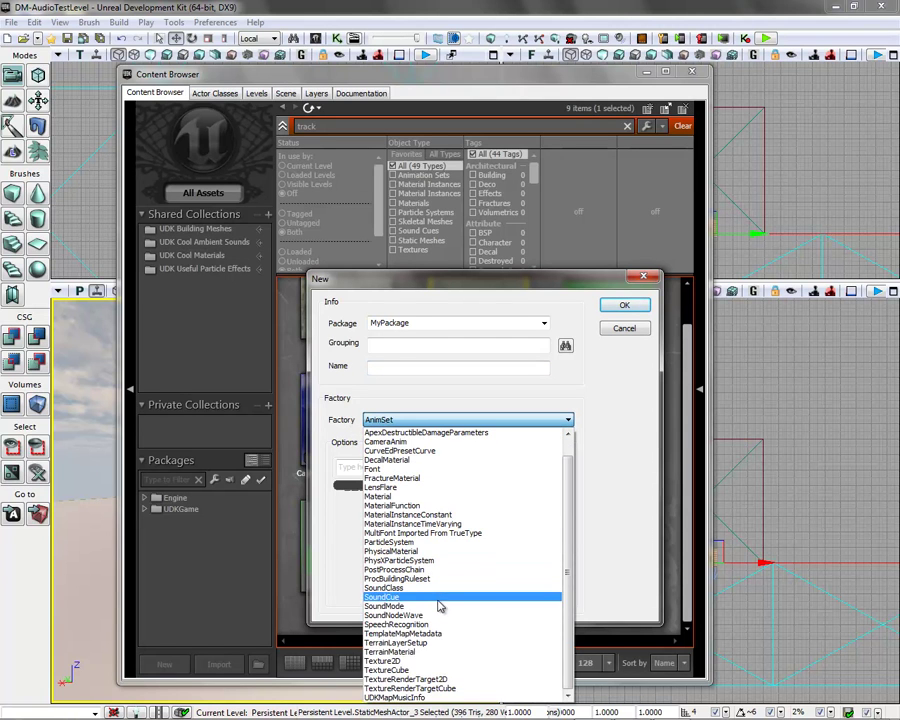
{"action": "left_click", "coordinate": [444, 698]}
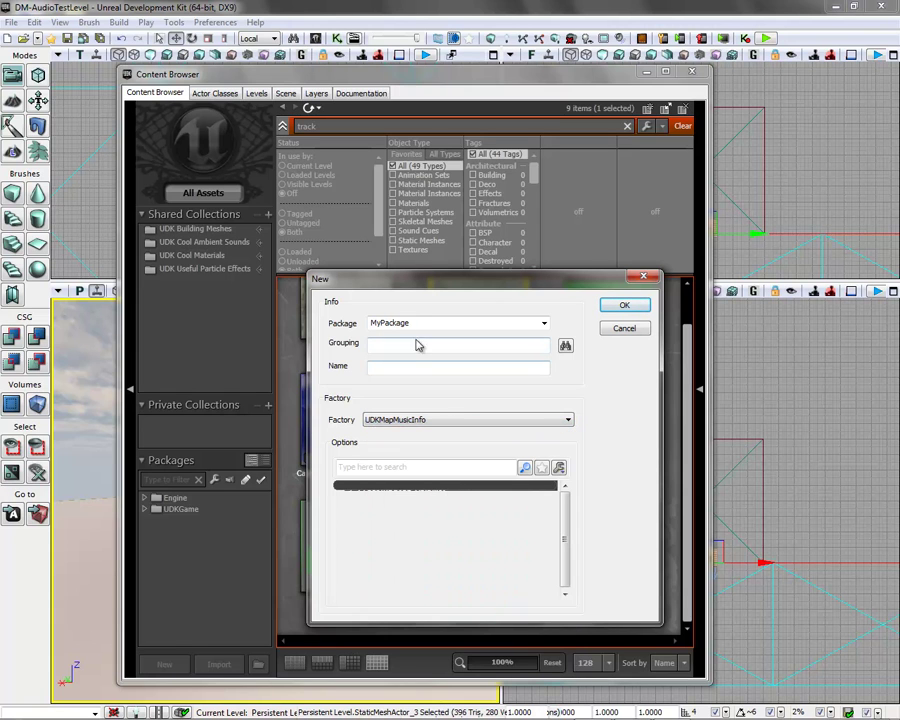
{"action": "left_click_drag", "start_coordinate": [436, 286], "coordinate": [481, 269]}
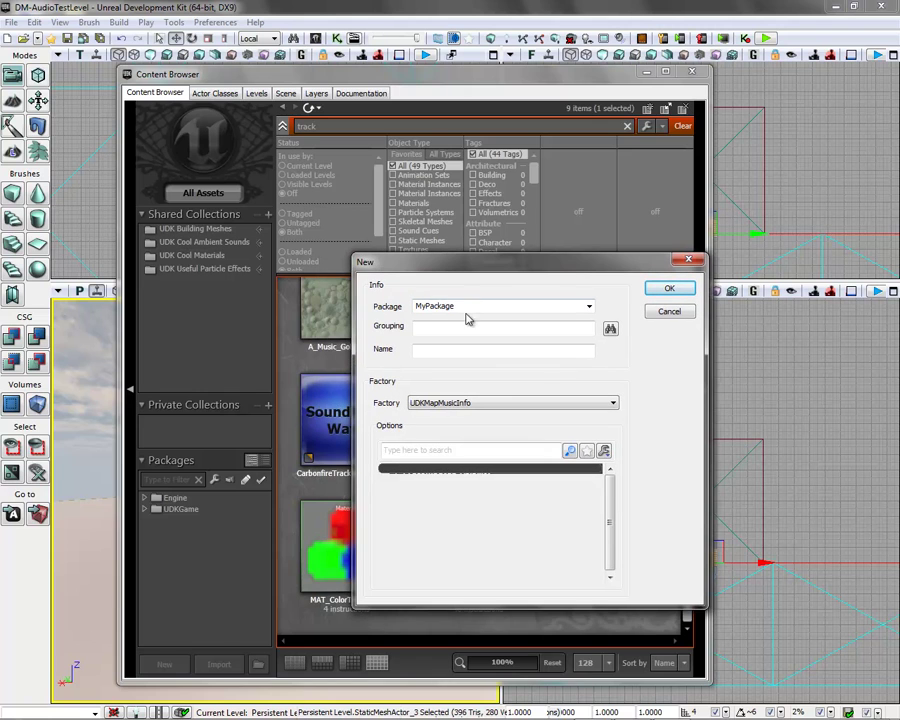
{"action": "type", "text": "Snyder_"}
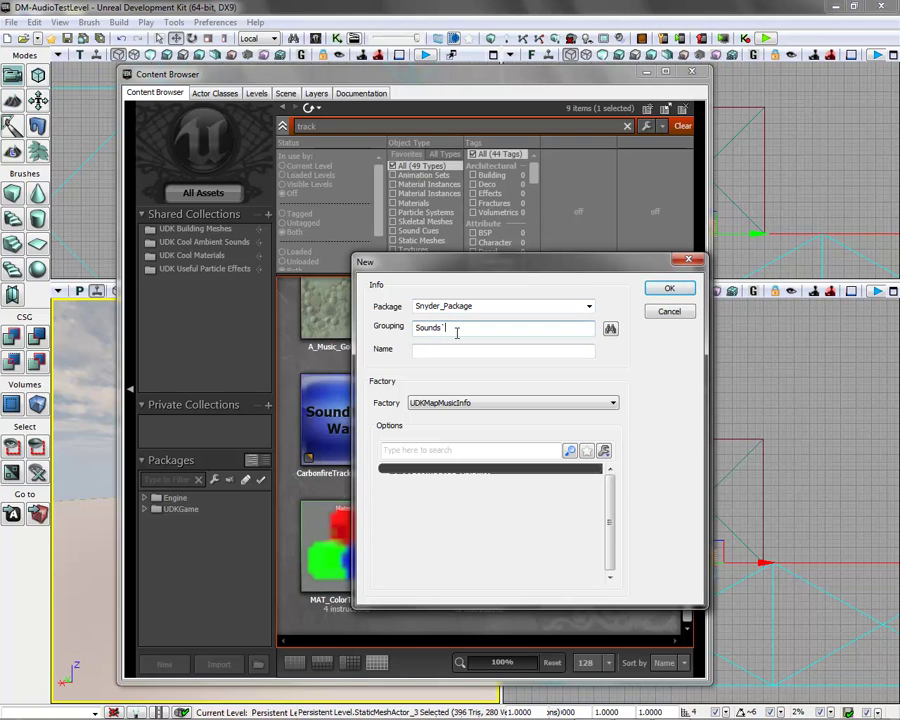
{"action": "left_click", "coordinate": [450, 347]}
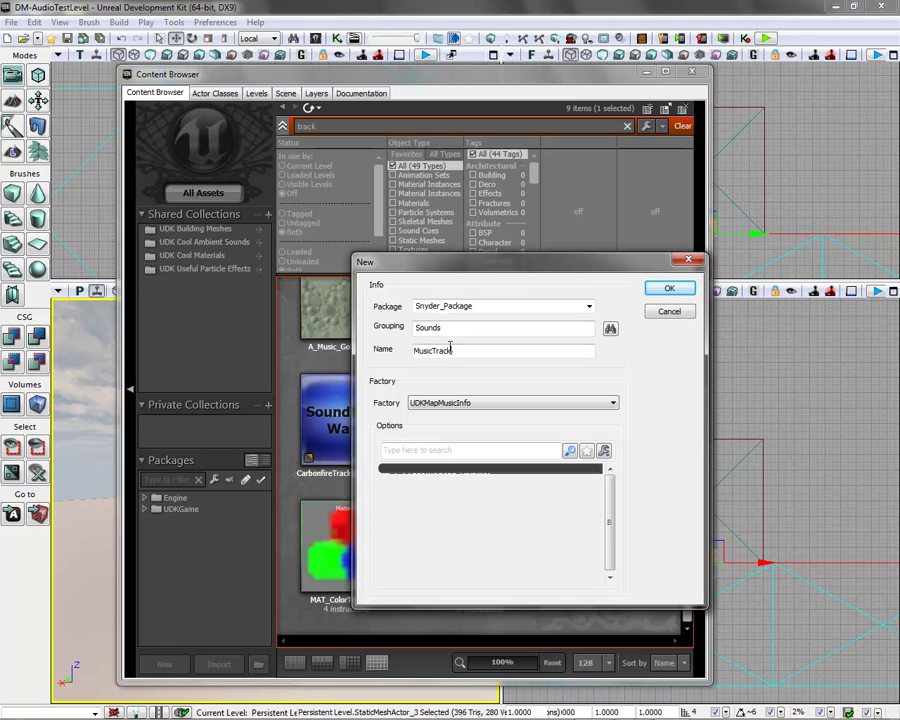
{"action": "type", "text": "MusicTrack1"}
{"action": "left_click", "coordinate": [669, 288]}
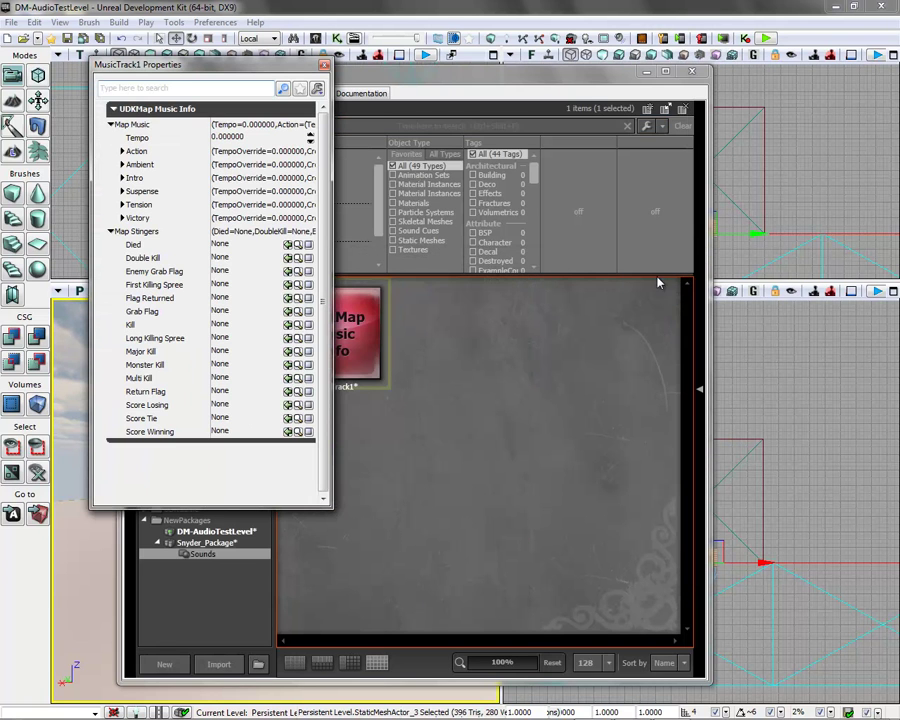
- Examine the Action and Ambient music settings of the MusicTrack1 asset, including their cue entries, and close its properties
{"action": "left_click", "coordinate": [122, 151]}
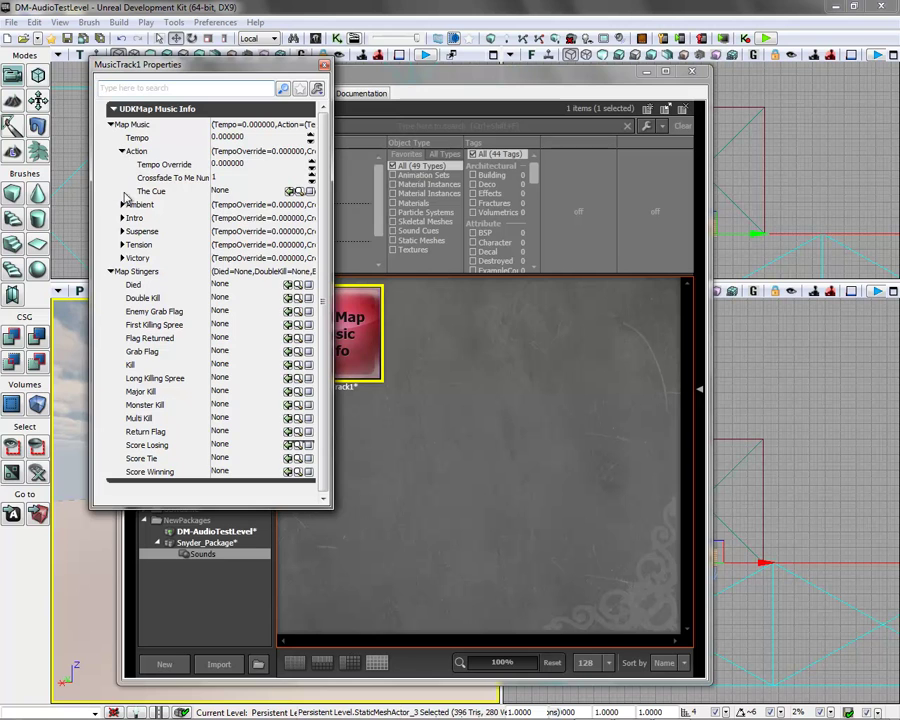
{"action": "left_click", "coordinate": [122, 204]}
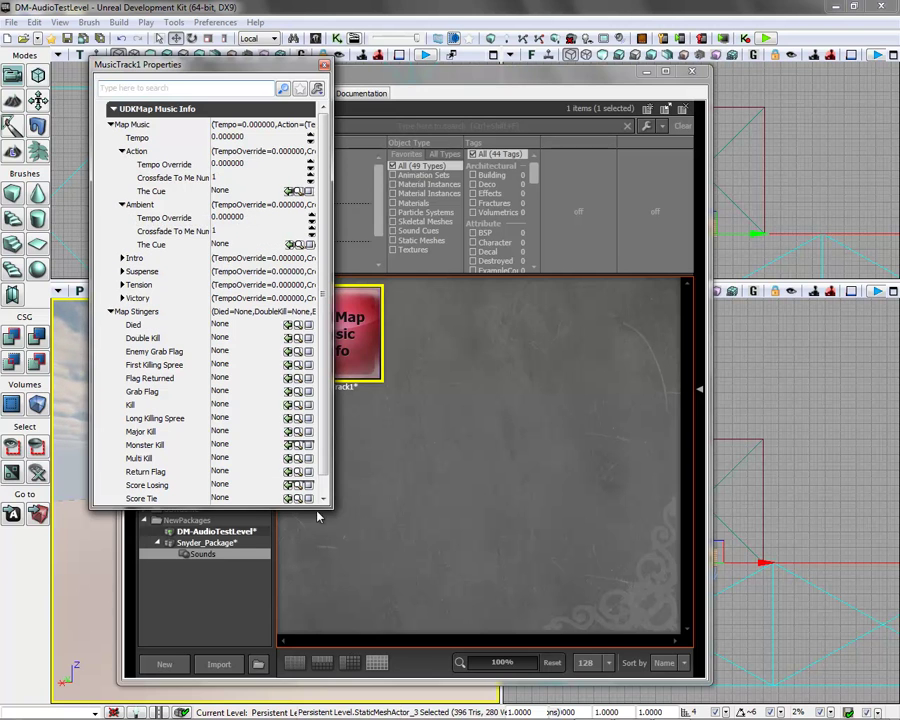
{"action": "left_click", "coordinate": [325, 66]}
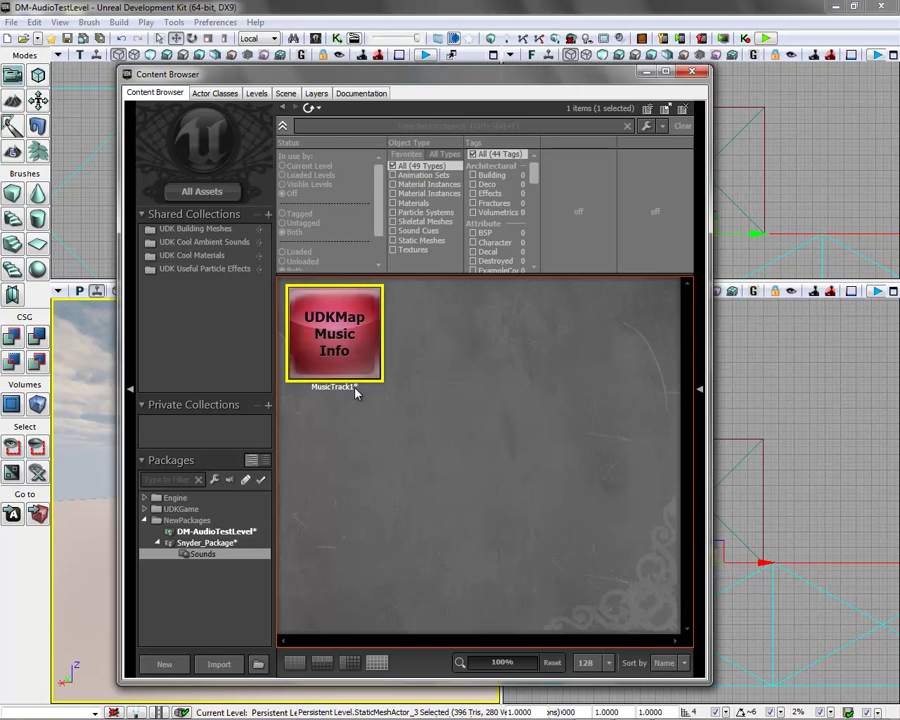
- Save the new package holding MusicTrack1 into the UDKGame Content\Maps\Custom folder as a .upk file
{"action": "right_click", "coordinate": [205, 543]}
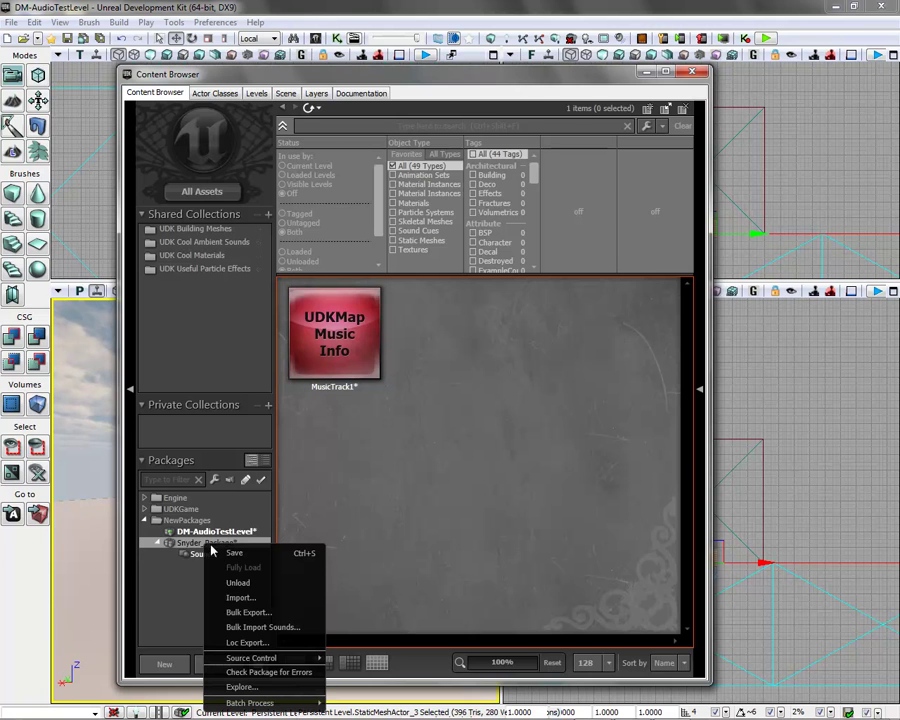
{"action": "left_click", "coordinate": [212, 549]}
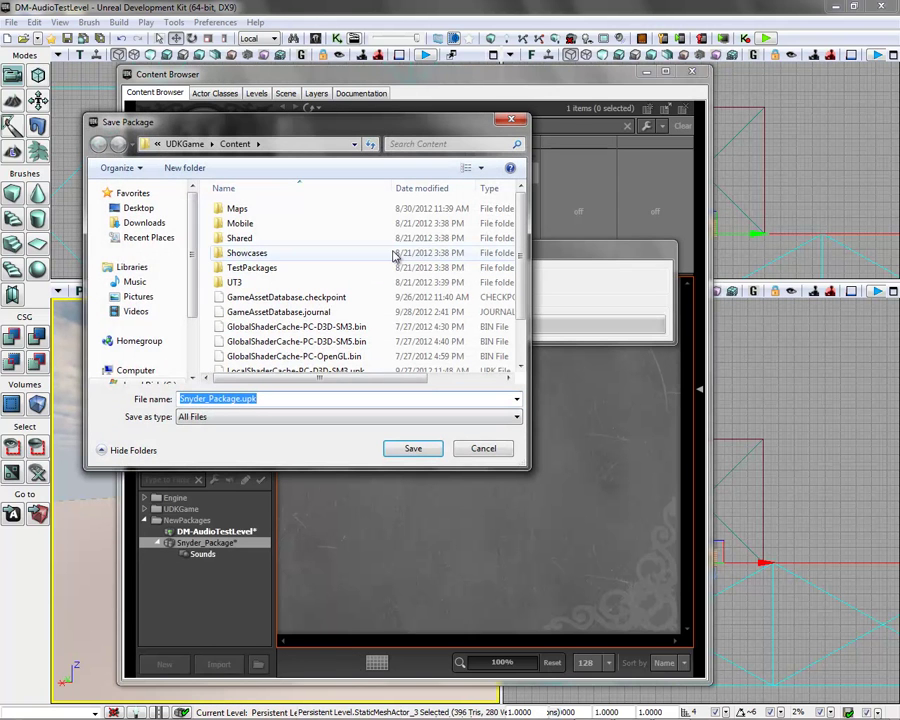
{"action": "double_click", "coordinate": [237, 209]}
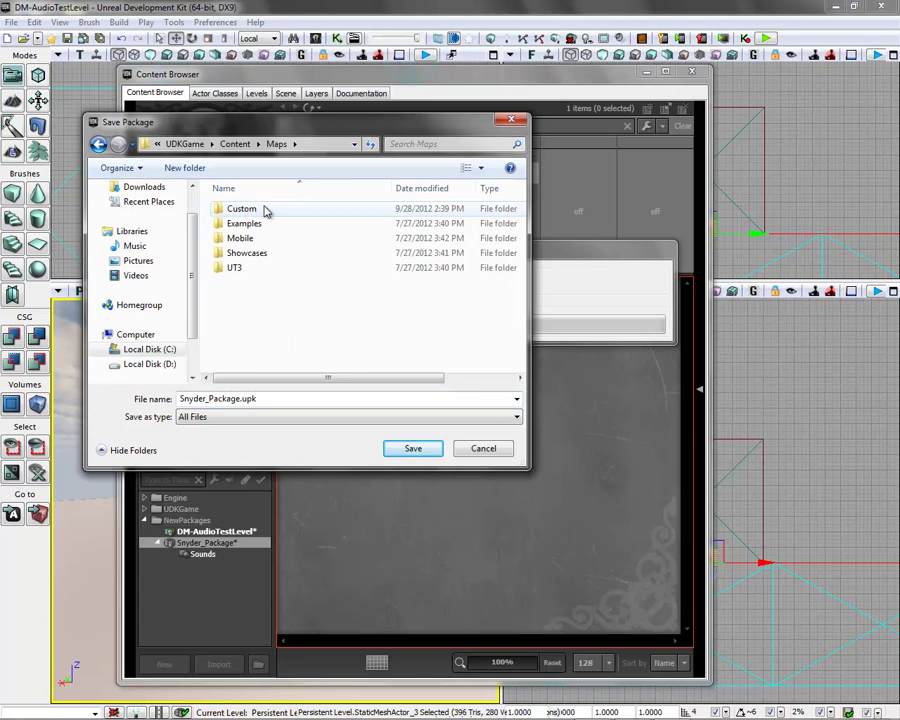
{"action": "double_click", "coordinate": [266, 210]}
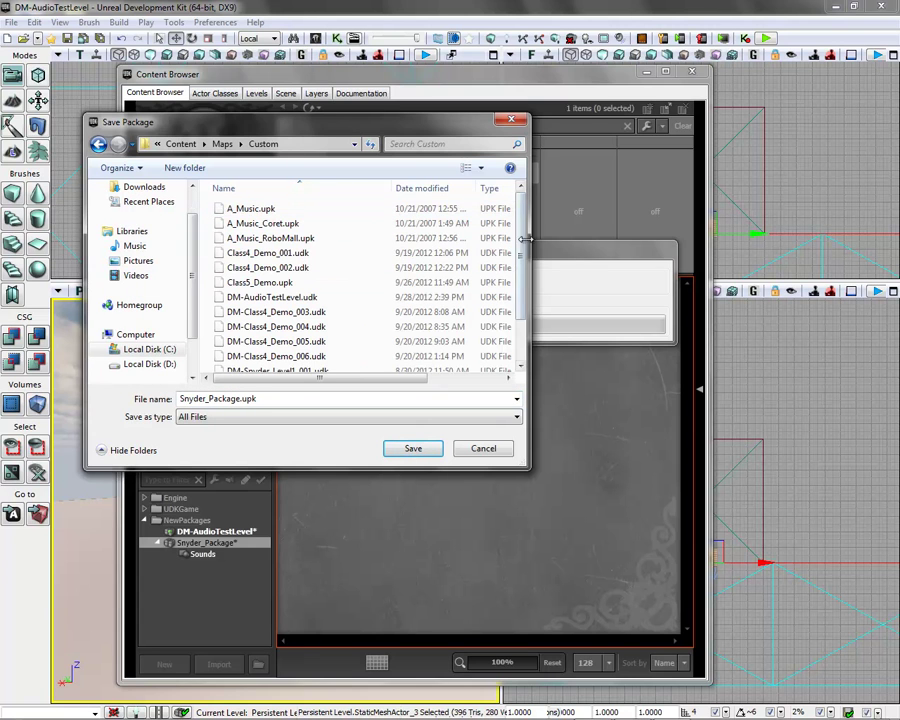
{"action": "scroll", "coordinate": [521, 253], "scroll_direction": "down", "scroll_amount": 2}
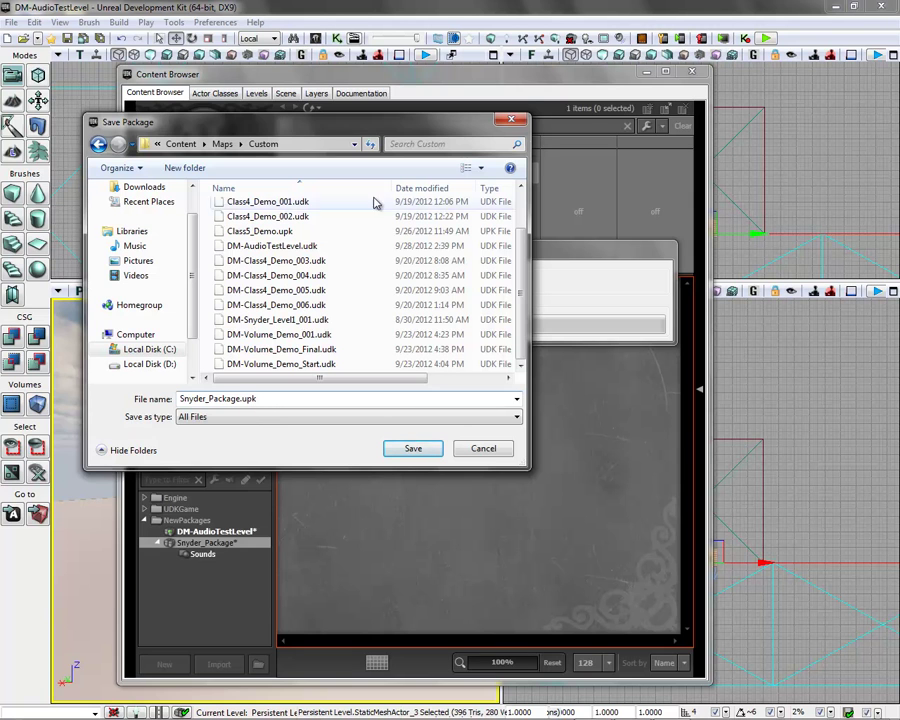
{"action": "left_click", "coordinate": [414, 449]}
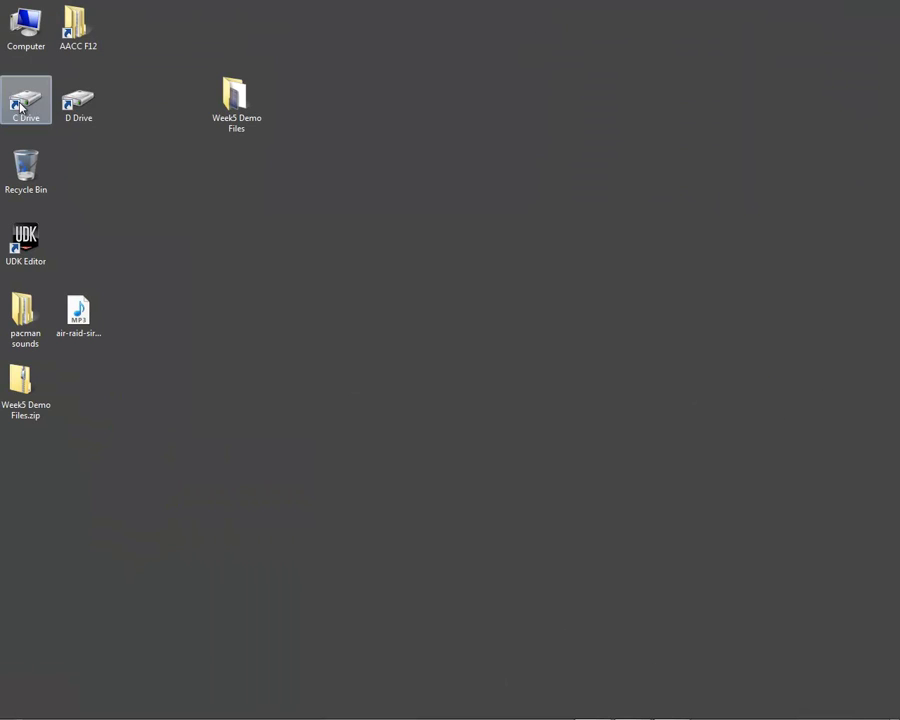
- Switch to Windows Explorer and browse from the C drive to UDK-2012-07\UDKGame\Content\Maps\Custom to check for the saved package
{"action": "double_click", "coordinate": [9, 106]}
{"action": "double_click", "coordinate": [275, 338]}
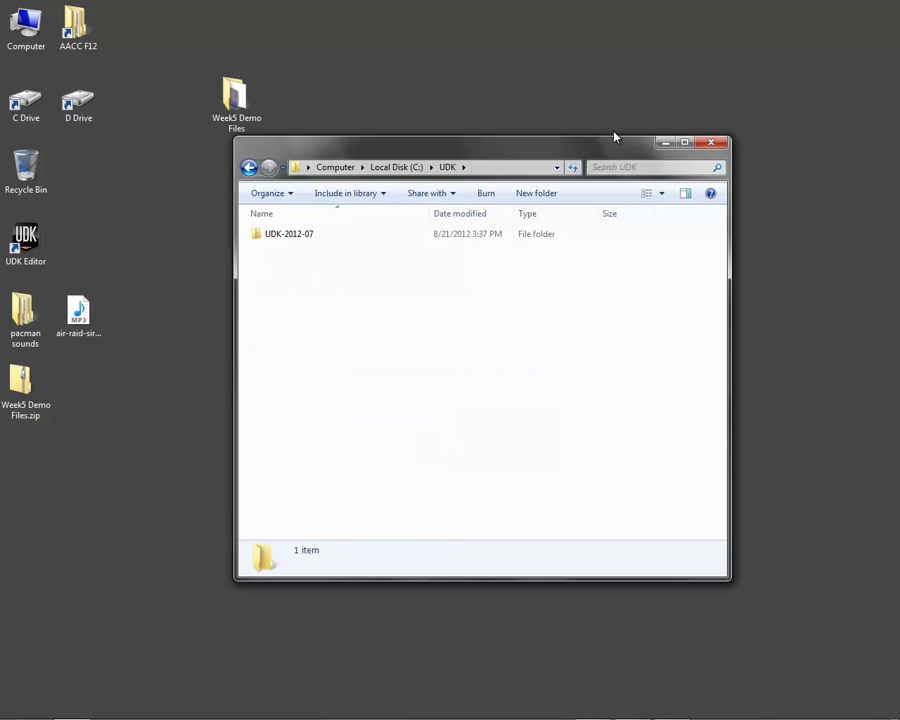
{"action": "double_click", "coordinate": [266, 234]}
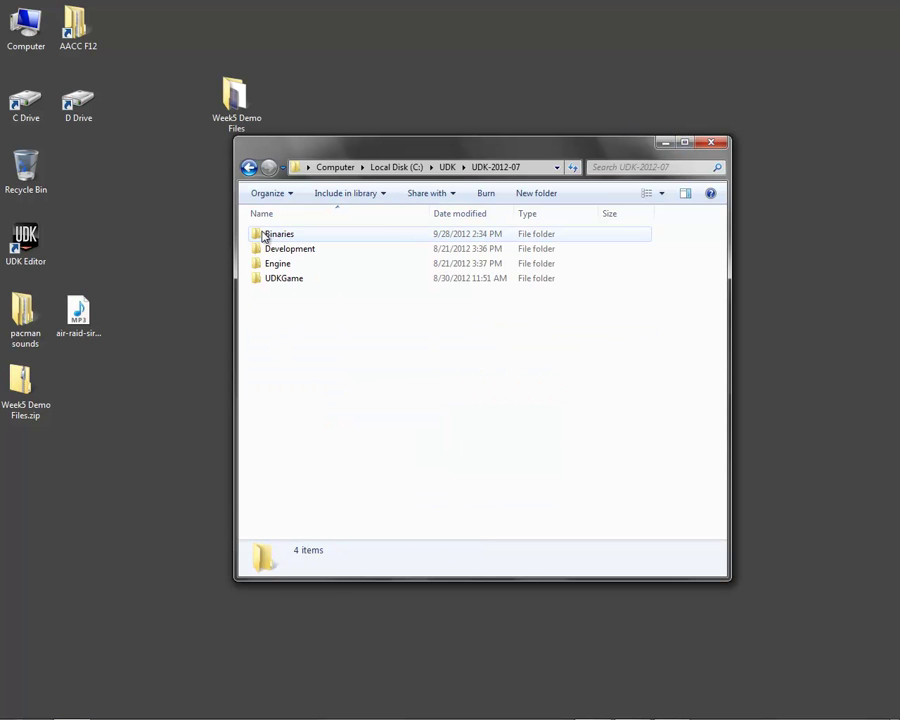
{"action": "double_click", "coordinate": [270, 281]}
{"action": "double_click", "coordinate": [272, 292]}
{"action": "double_click", "coordinate": [268, 234]}
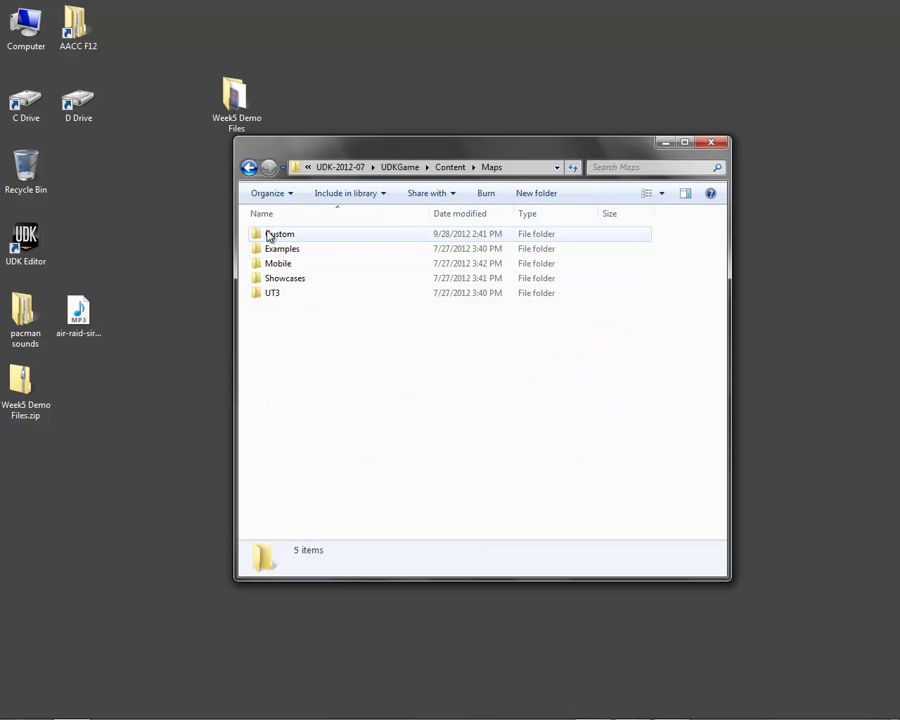
{"action": "double_click", "coordinate": [276, 236]}
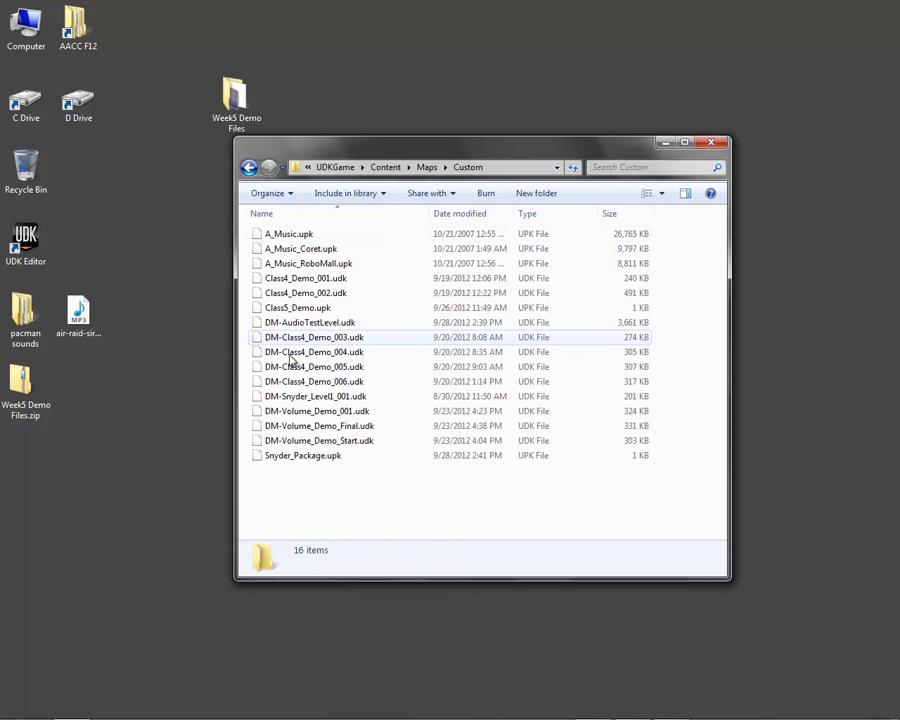
- Browse to the Content\UT3\Environments folder and look through the stock environment packages
{"action": "left_click", "coordinate": [427, 168]}
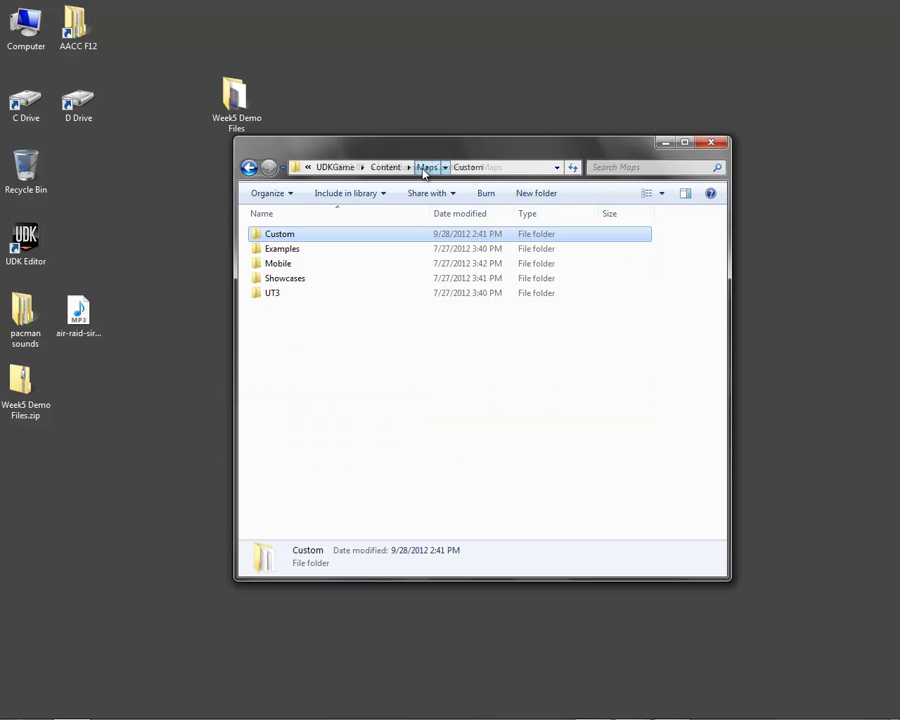
{"action": "left_click", "coordinate": [445, 170]}
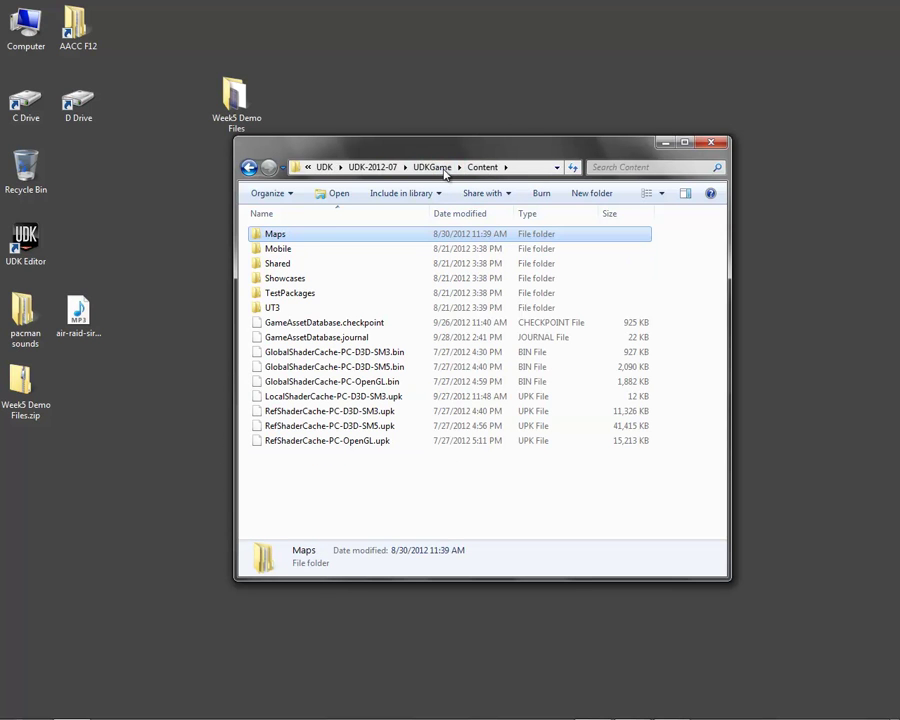
{"action": "double_click", "coordinate": [268, 308]}
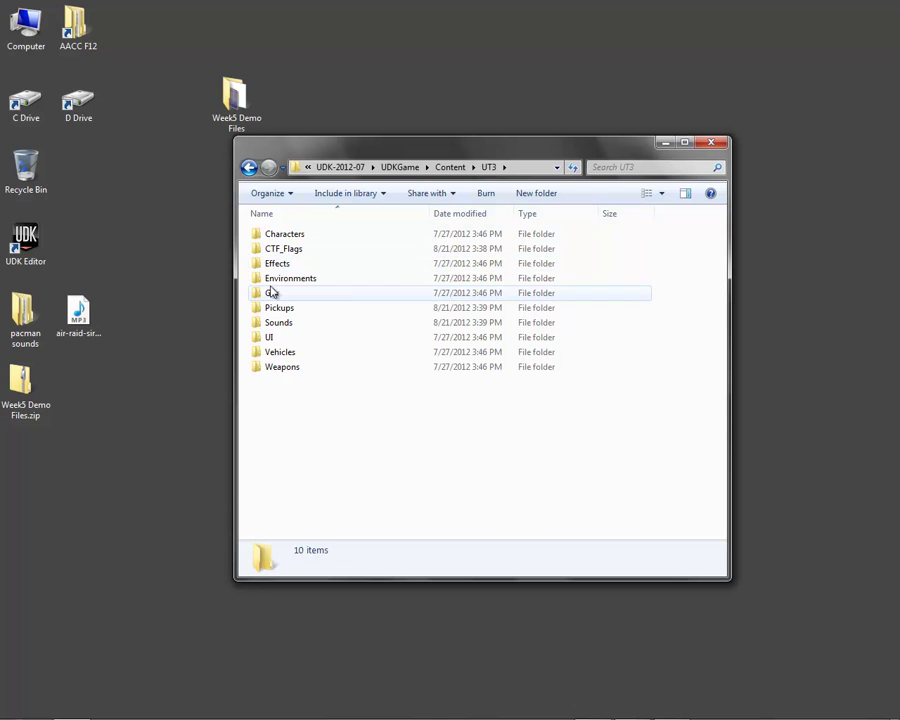
{"action": "double_click", "coordinate": [270, 278]}
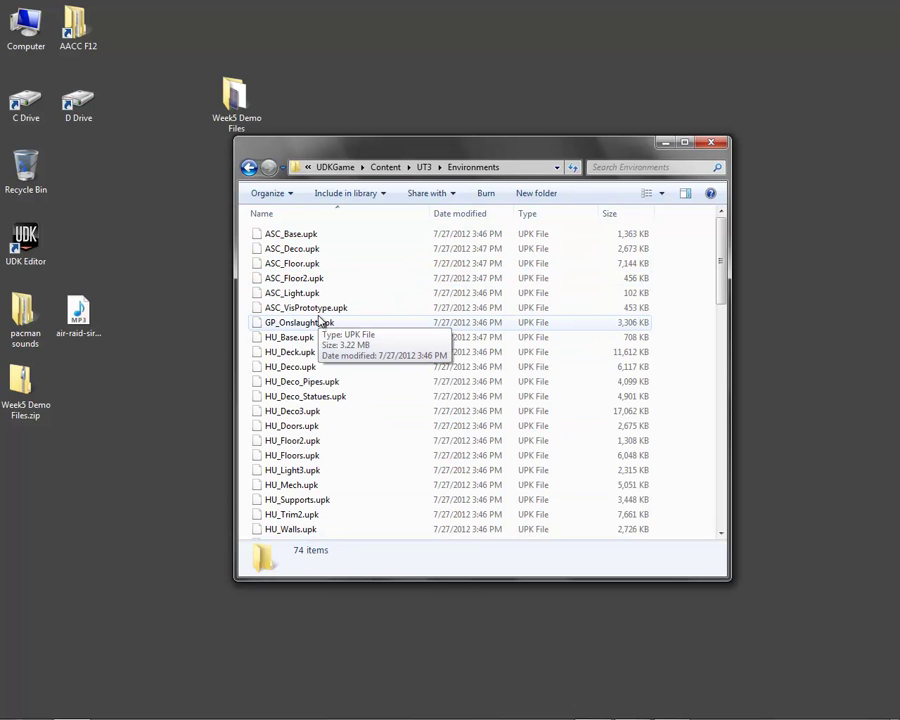
{"action": "scroll", "coordinate": [337, 458], "scroll_direction": "down", "scroll_amount": 10}
{"action": "scroll", "coordinate": [337, 456], "scroll_direction": "up", "scroll_amount": 10}
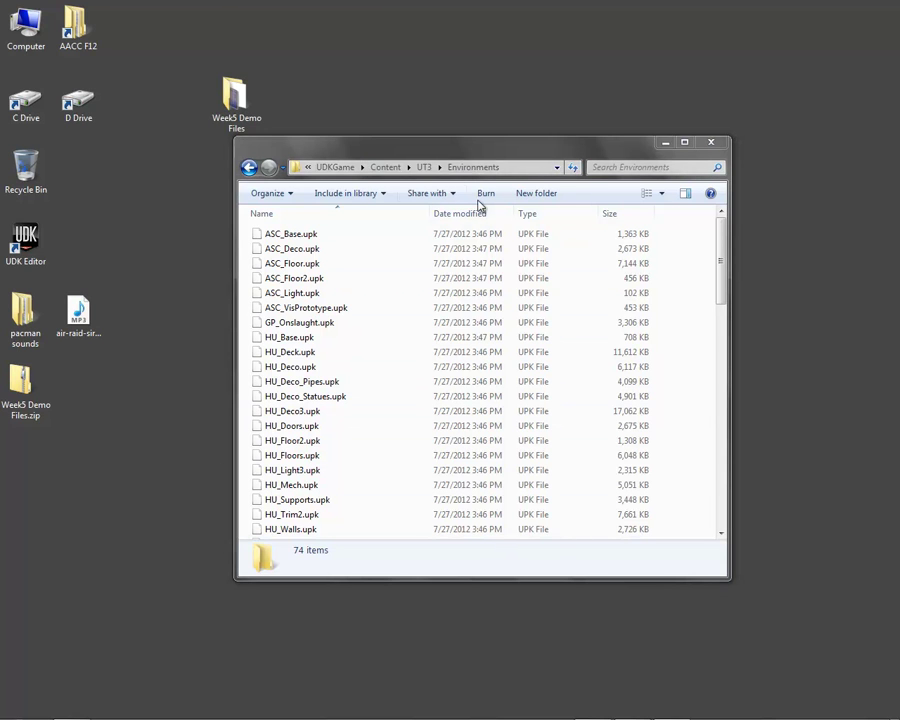
- Revisit the Content\Maps\Custom folder to check the saved package file, and go back up to the UDKGame folder
{"action": "left_click", "coordinate": [424, 167]}
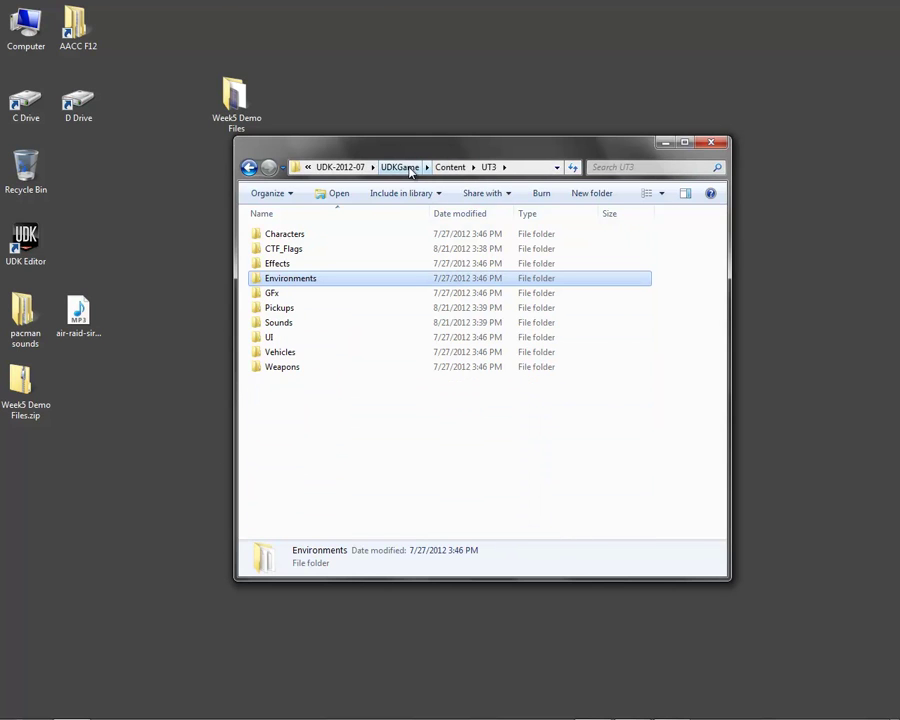
{"action": "left_click", "coordinate": [460, 167]}
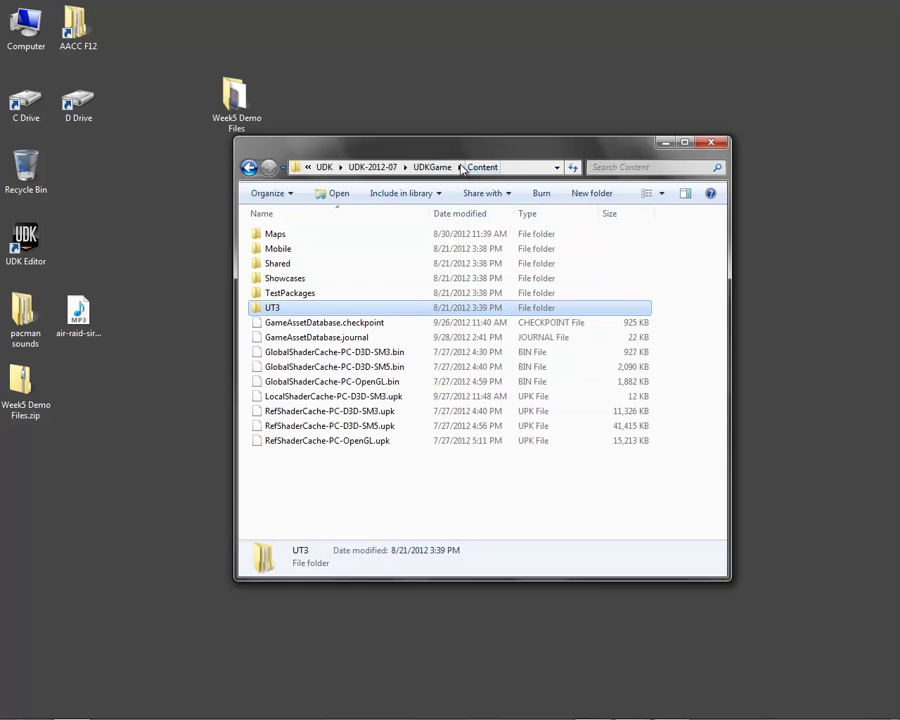
{"action": "double_click", "coordinate": [290, 234]}
{"action": "double_click", "coordinate": [290, 235]}
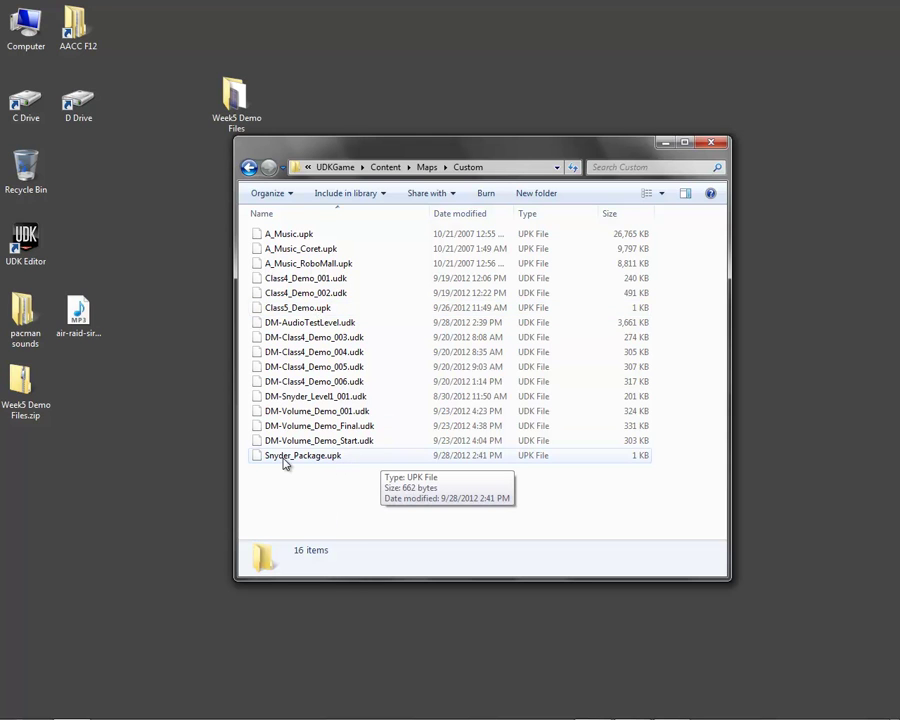
{"action": "left_click", "coordinate": [426, 168]}
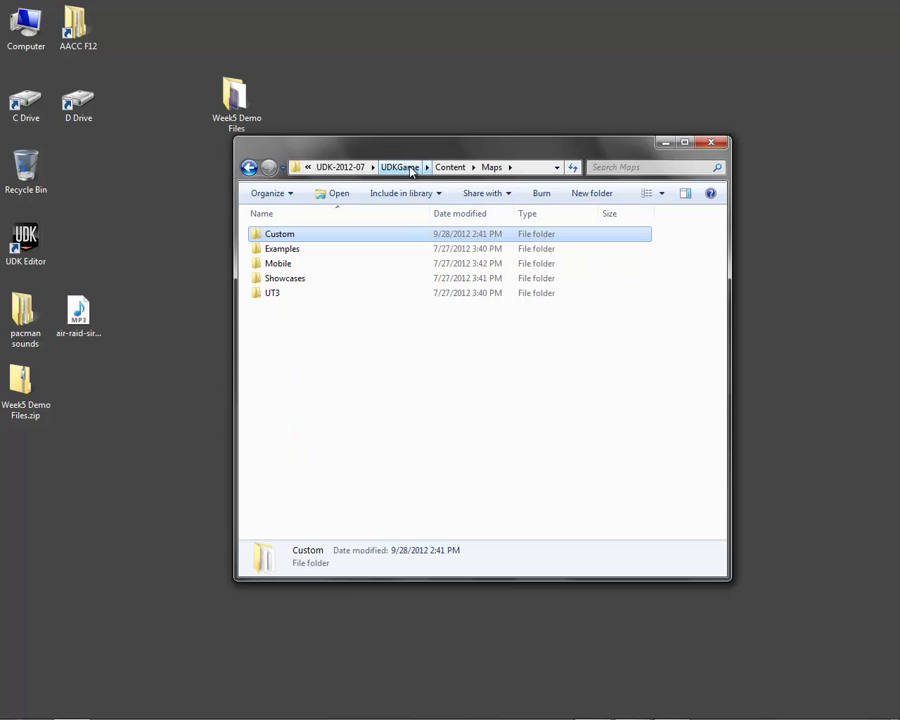
{"action": "left_click", "coordinate": [405, 168]}
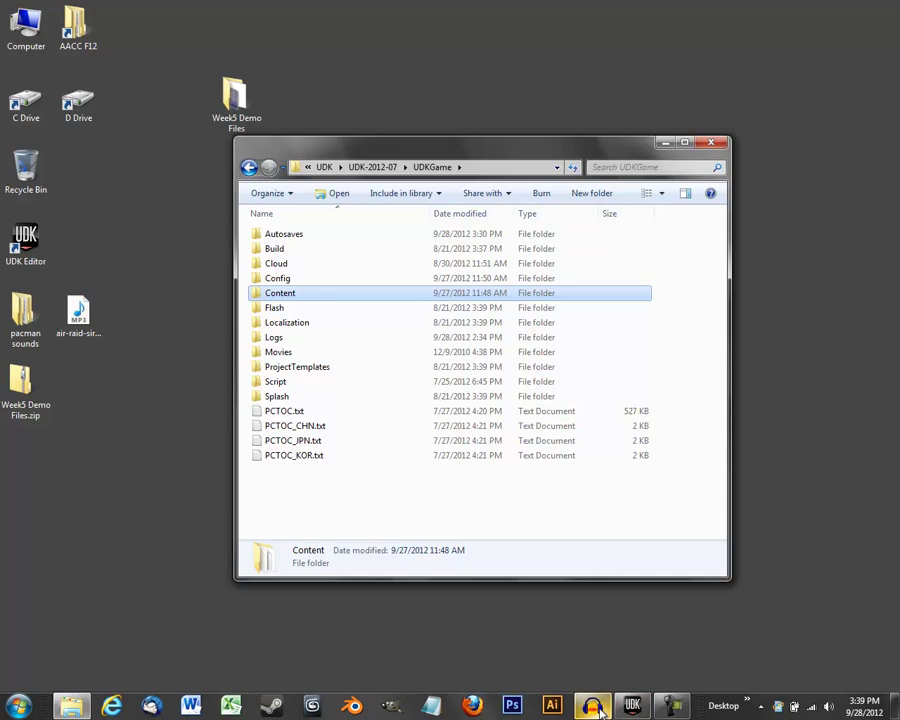
- Switch to Audacity, remove the loaded siren track, and open air-raid-siren-alert.mp3 from the desktop
{"action": "left_click", "coordinate": [595, 707]}
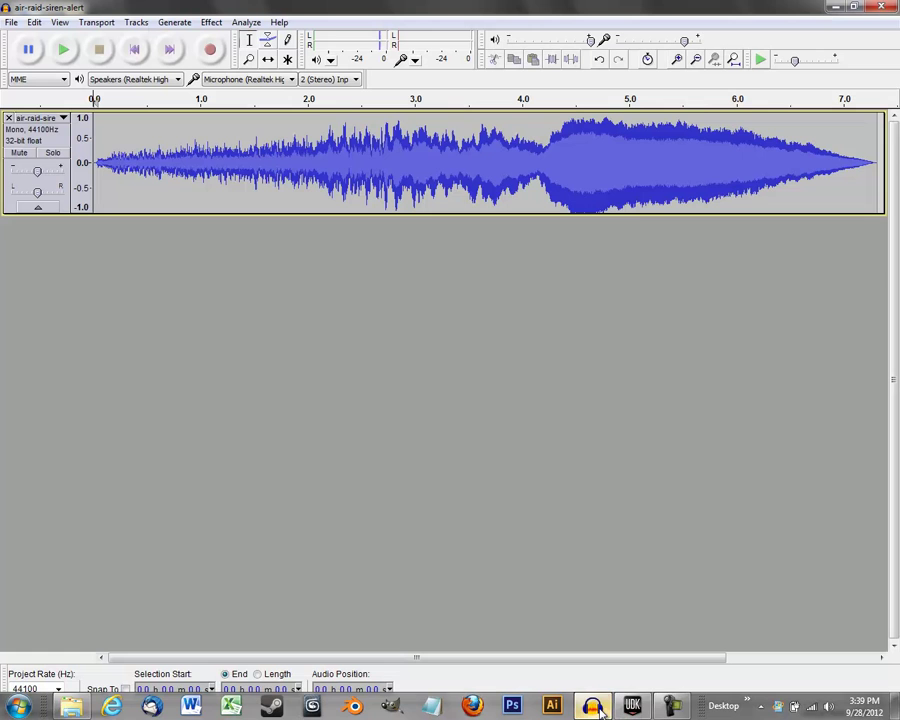
{"action": "left_click", "coordinate": [9, 119]}
{"action": "left_click", "coordinate": [12, 22]}
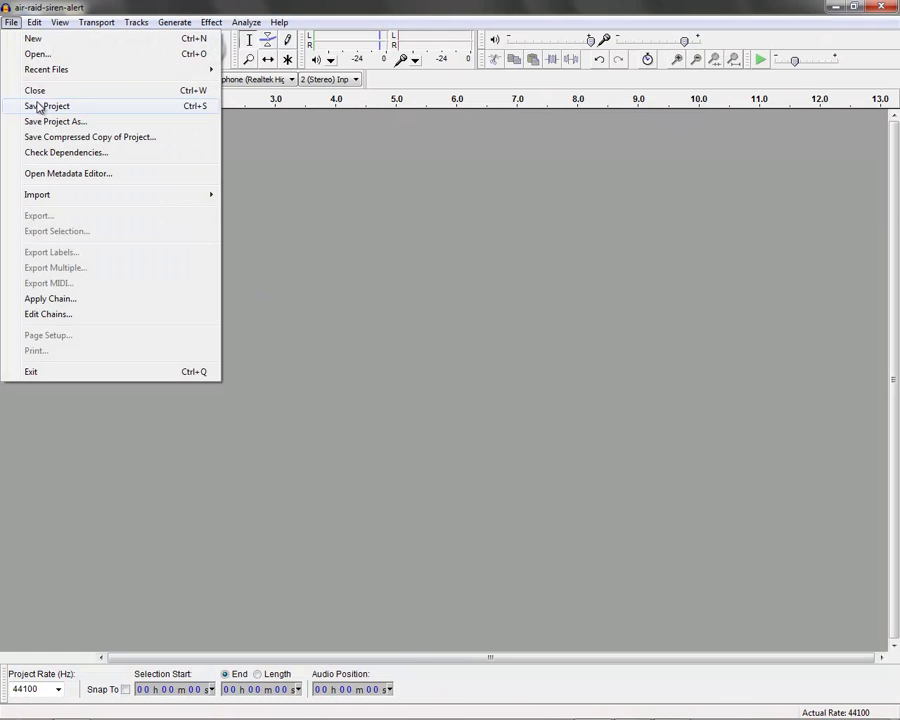
{"action": "left_click", "coordinate": [42, 55]}
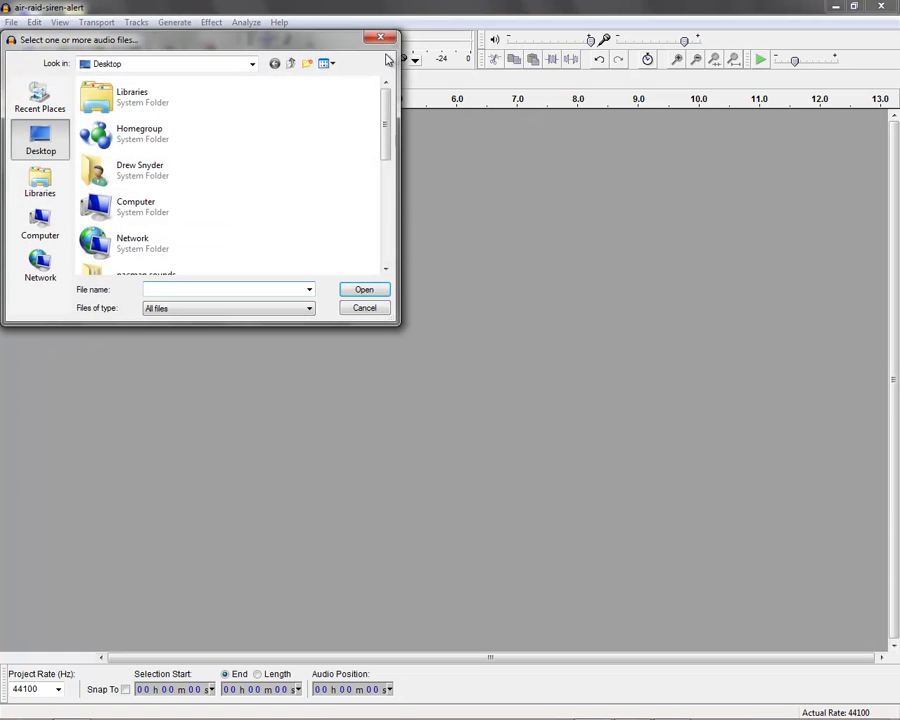
{"action": "left_click_drag", "start_coordinate": [388, 108], "coordinate": [388, 210]}
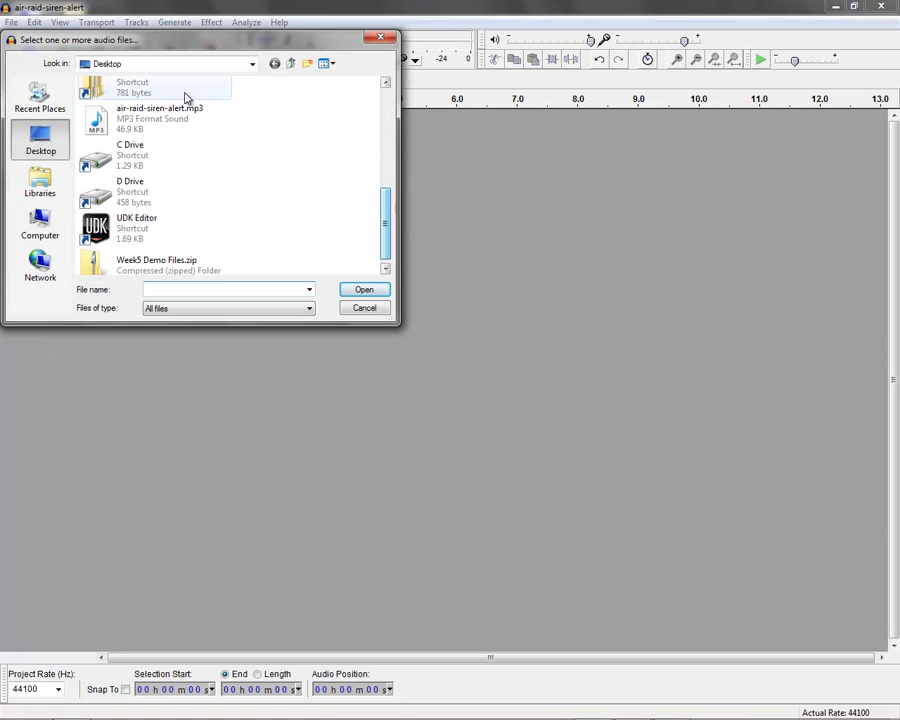
{"action": "left_click", "coordinate": [170, 118]}
{"action": "left_click", "coordinate": [363, 290]}
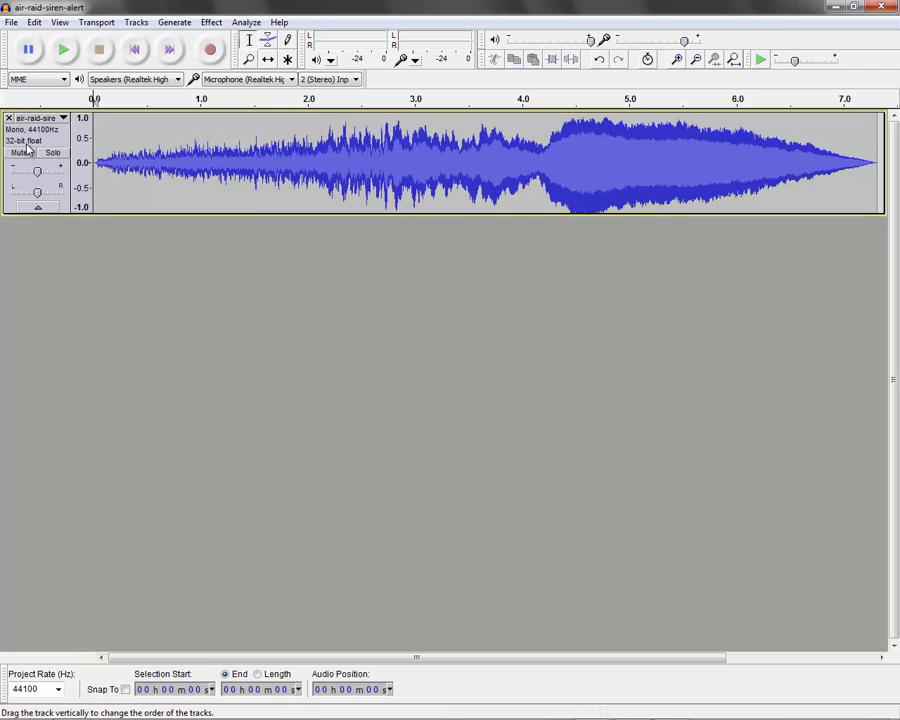
- Export the siren audio to the desktop as air-raid-siren-alert in WAV (Microsoft) signed 16 bit PCM format, accepting the existing metadata
{"action": "left_click", "coordinate": [12, 23]}
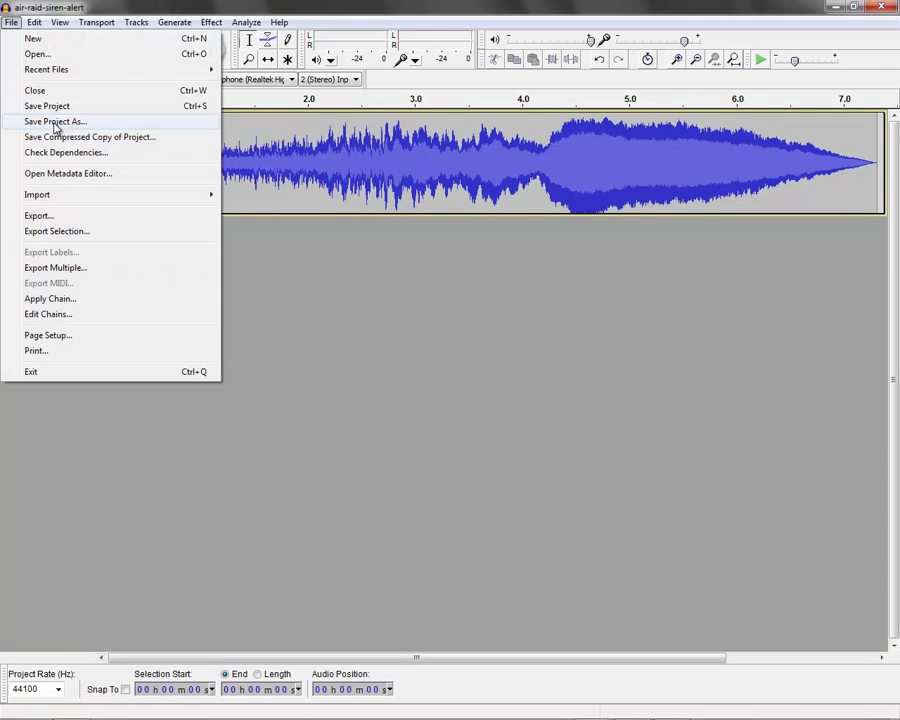
{"action": "left_click", "coordinate": [50, 216]}
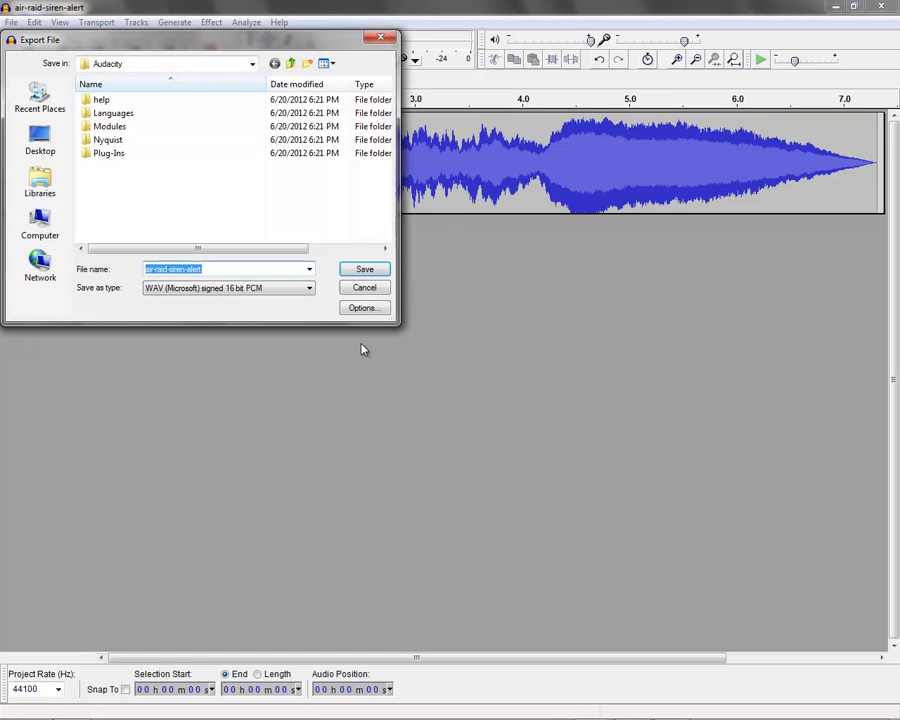
{"action": "left_click", "coordinate": [236, 293]}
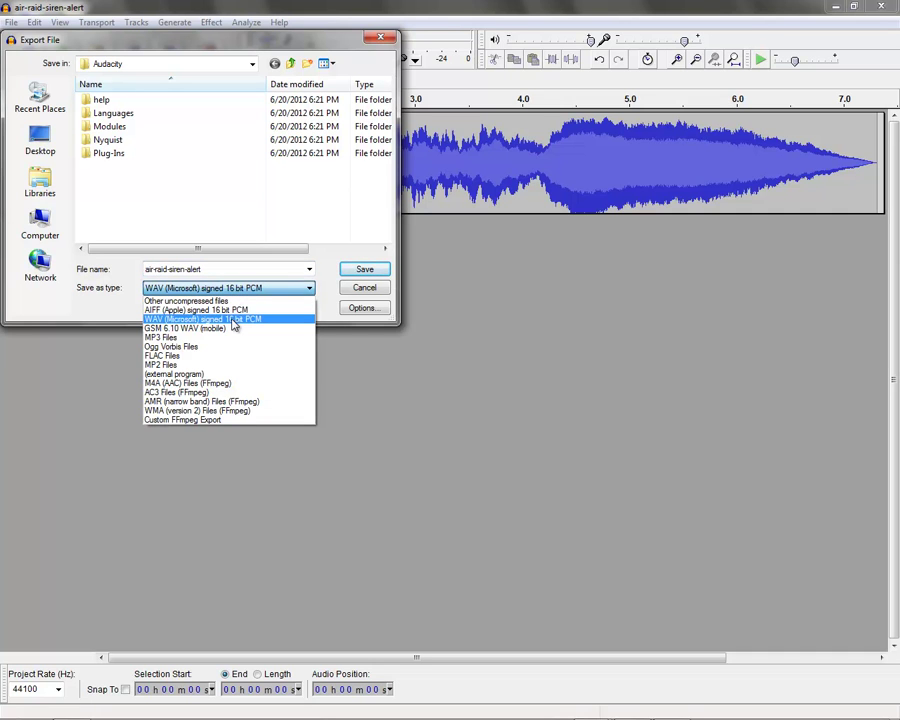
{"action": "left_click", "coordinate": [234, 320]}
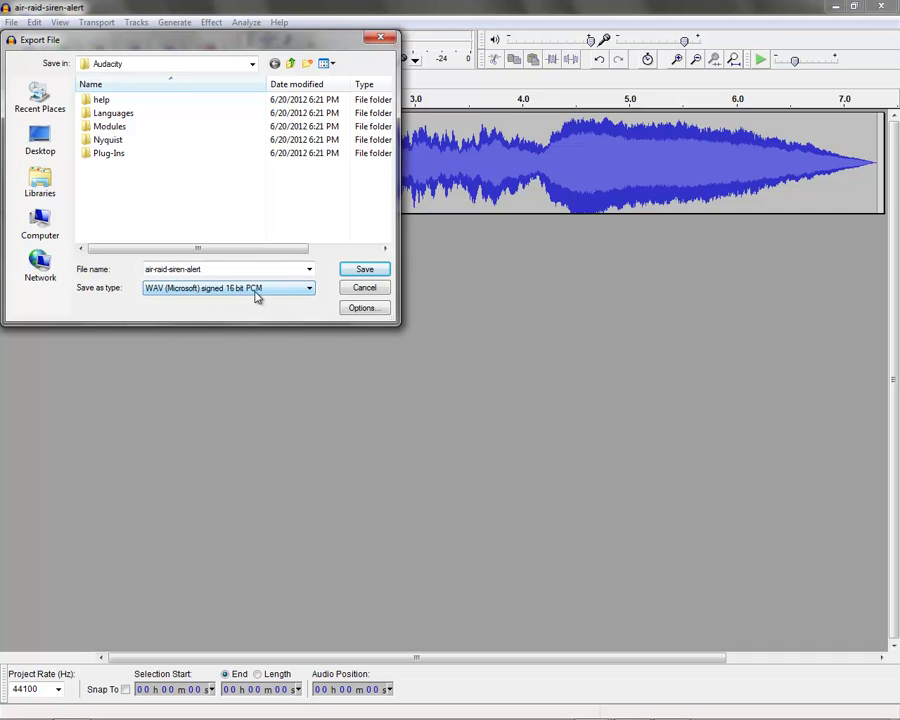
{"action": "left_click", "coordinate": [45, 141]}
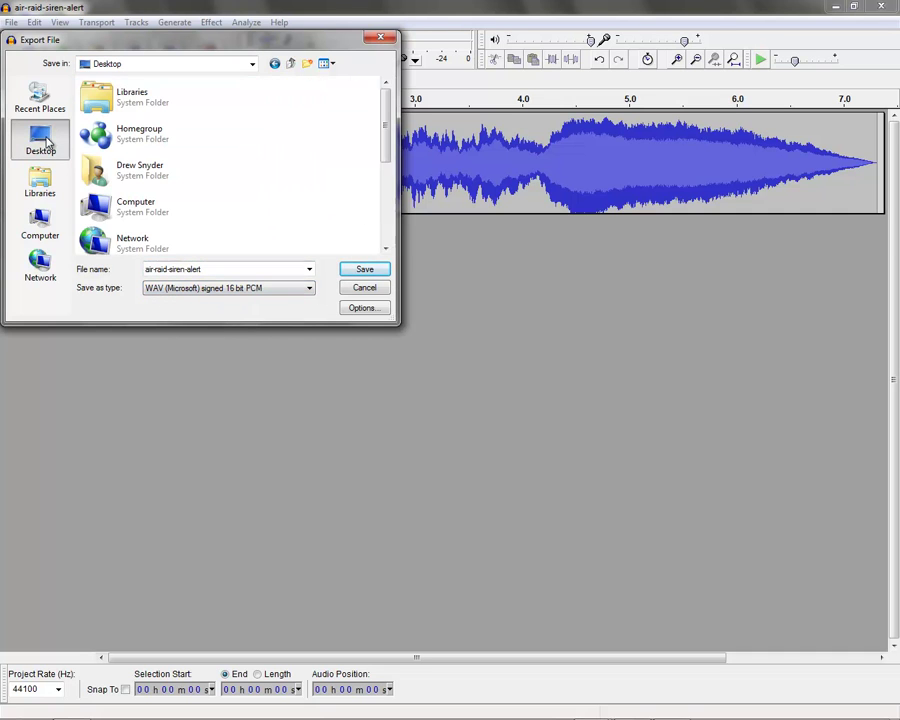
{"action": "left_click", "coordinate": [365, 270]}
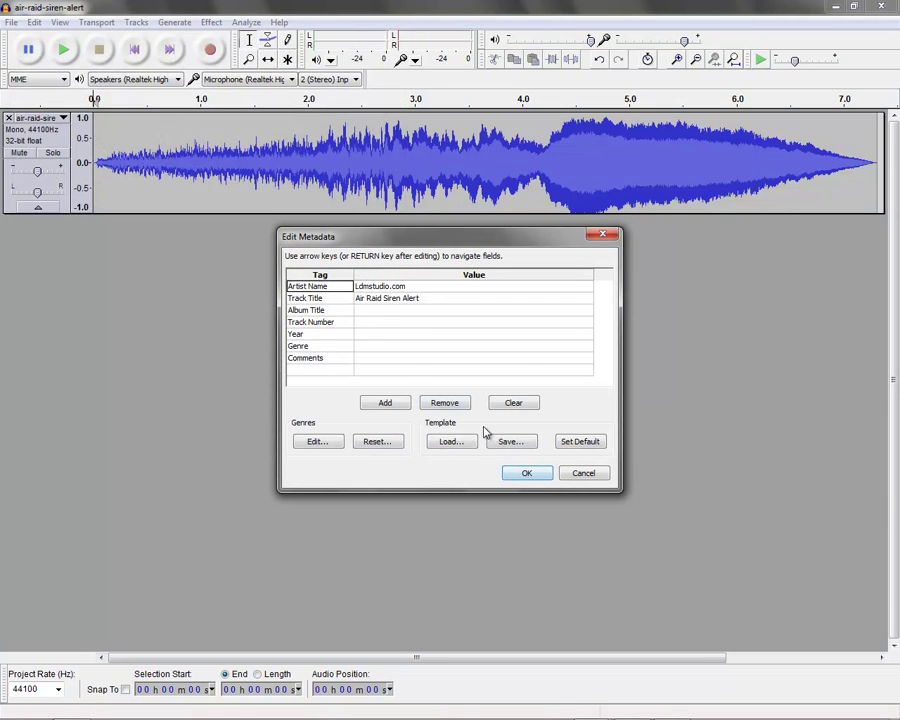
{"action": "left_click", "coordinate": [526, 474]}
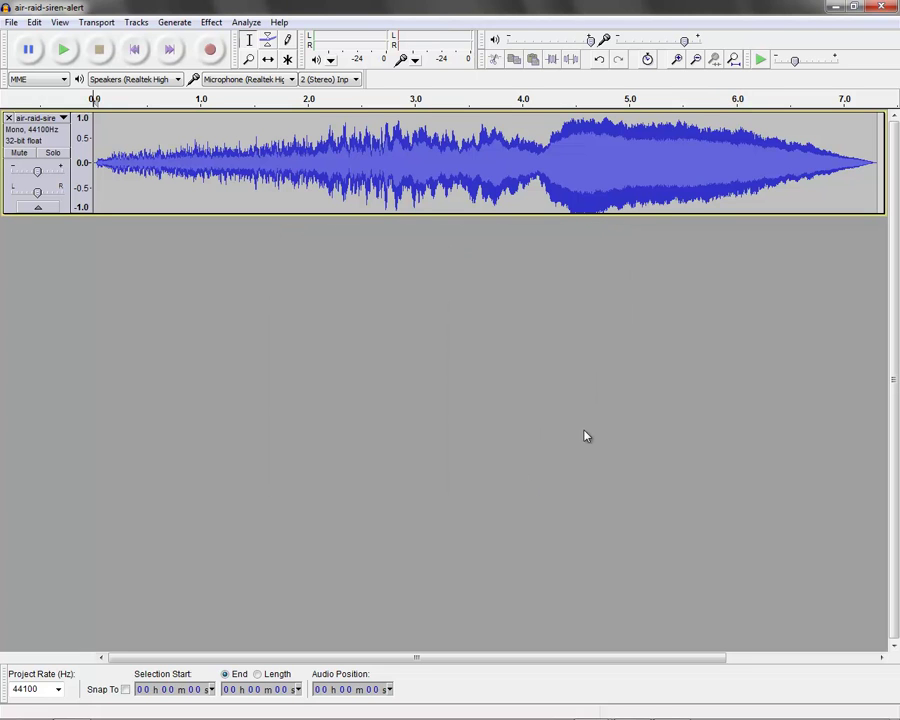
- Close Audacity without saving the siren project and switch back to the UDK editor with the DM-AudioTestLevel map
{"action": "left_click", "coordinate": [886, 7]}
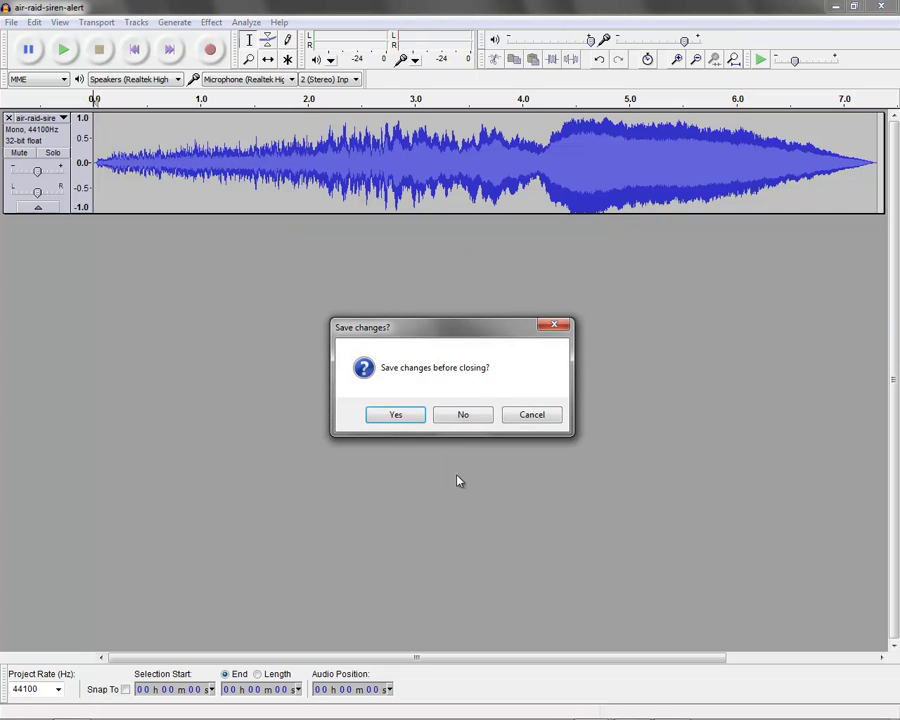
{"action": "left_click", "coordinate": [463, 415]}
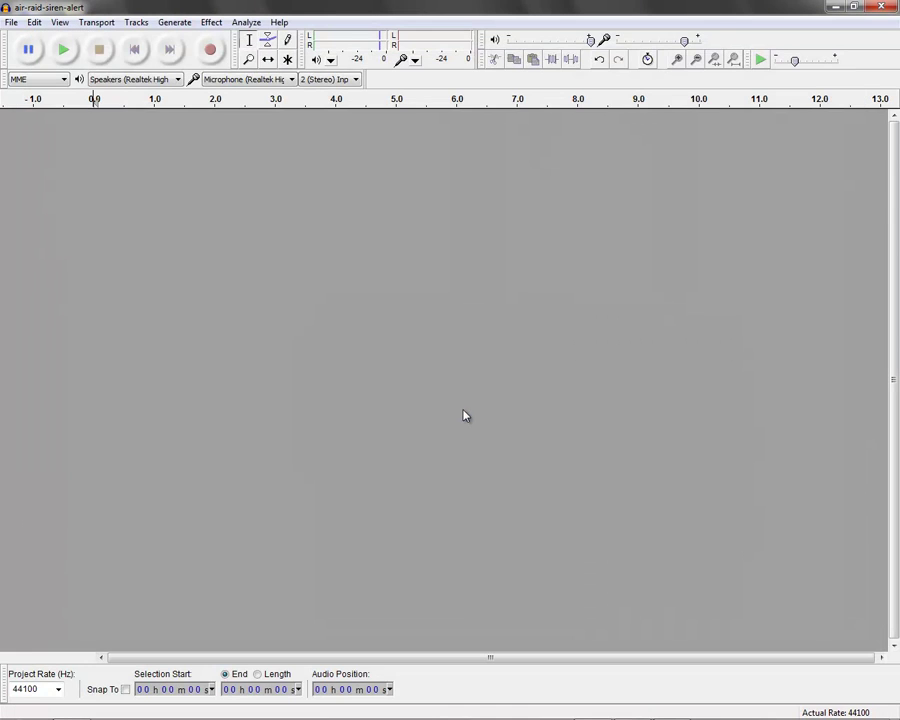
{"action": "left_click", "coordinate": [876, 8]}
{"action": "left_click", "coordinate": [474, 436]}
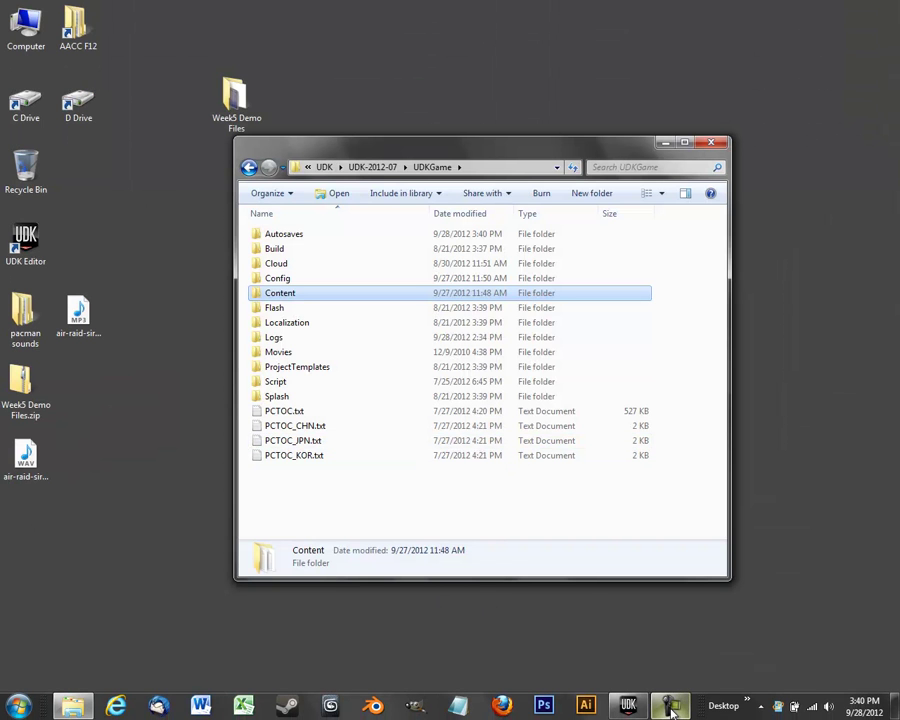
{"action": "mouse_move", "coordinate": [672, 710]}
{"action": "mouse_move", "coordinate": [630, 703]}
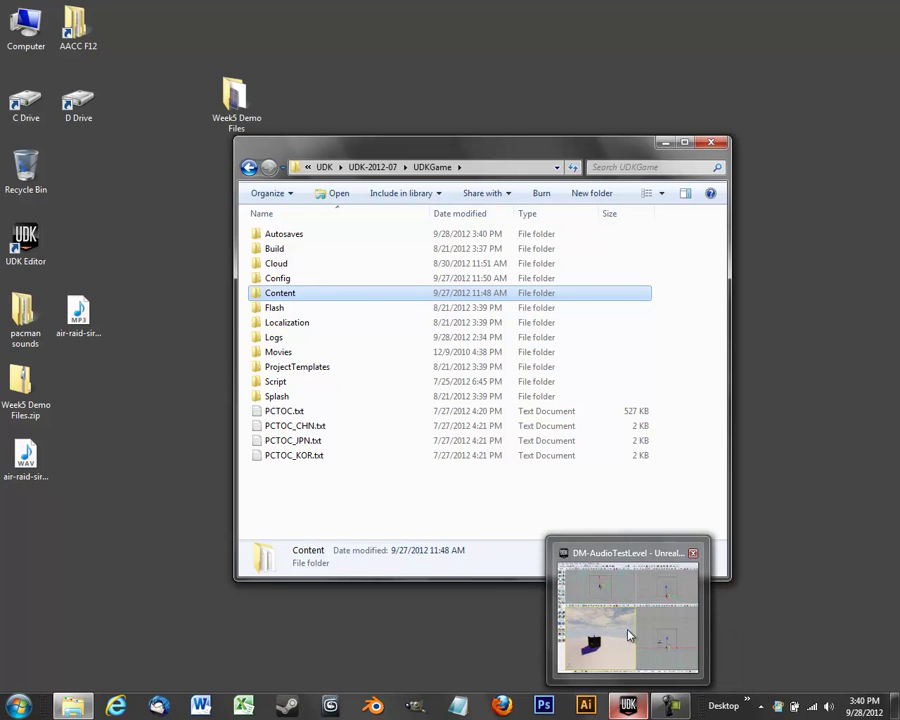
{"action": "left_click", "coordinate": [627, 632]}
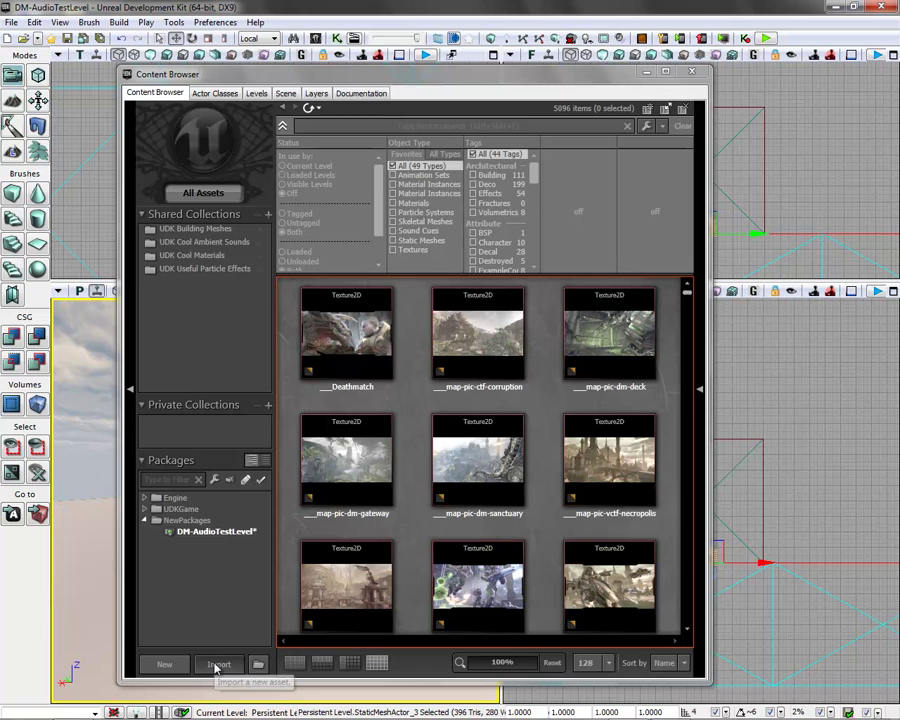
- Start importing air-raid-siren-alert.wav from the desktop as a new asset, keeping the all-files filter
{"action": "left_click", "coordinate": [215, 665]}
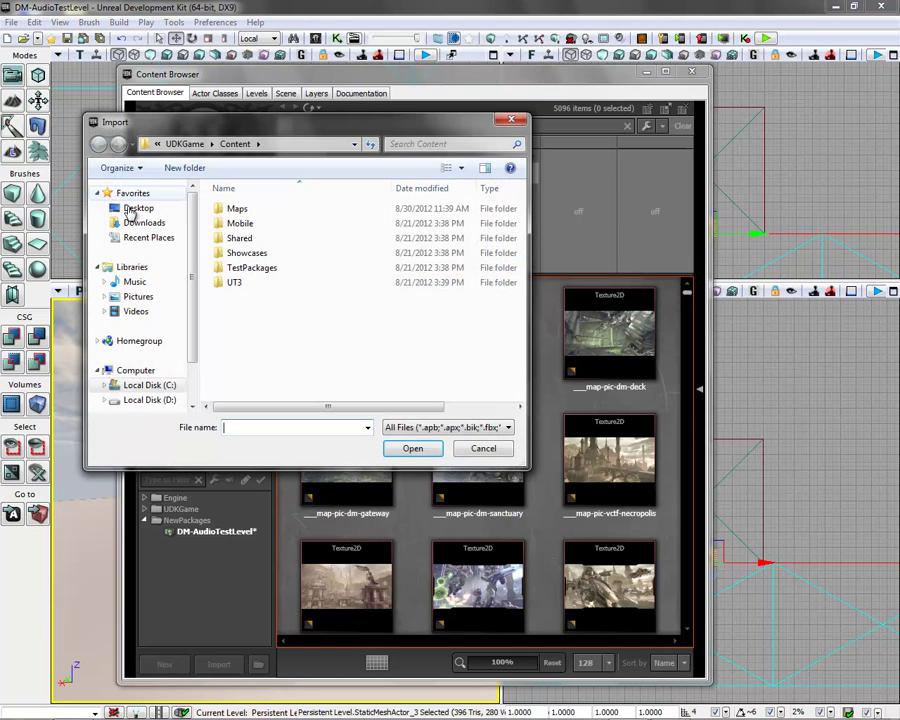
{"action": "left_click", "coordinate": [139, 208]}
{"action": "left_click_drag", "start_coordinate": [522, 245], "coordinate": [522, 358]}
{"action": "left_click", "coordinate": [302, 318]}
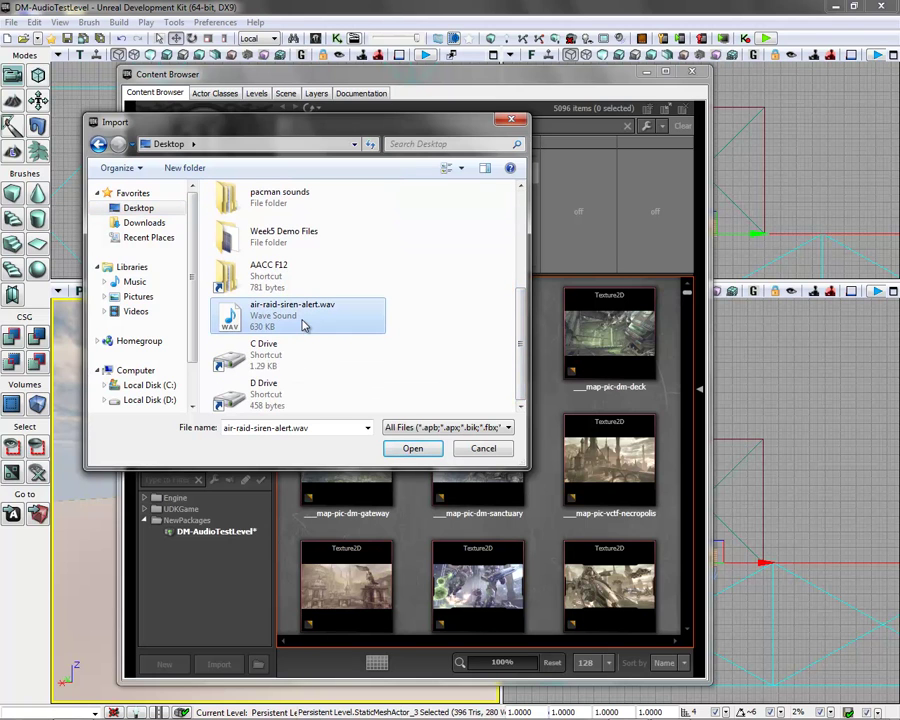
{"action": "left_click", "coordinate": [460, 428]}
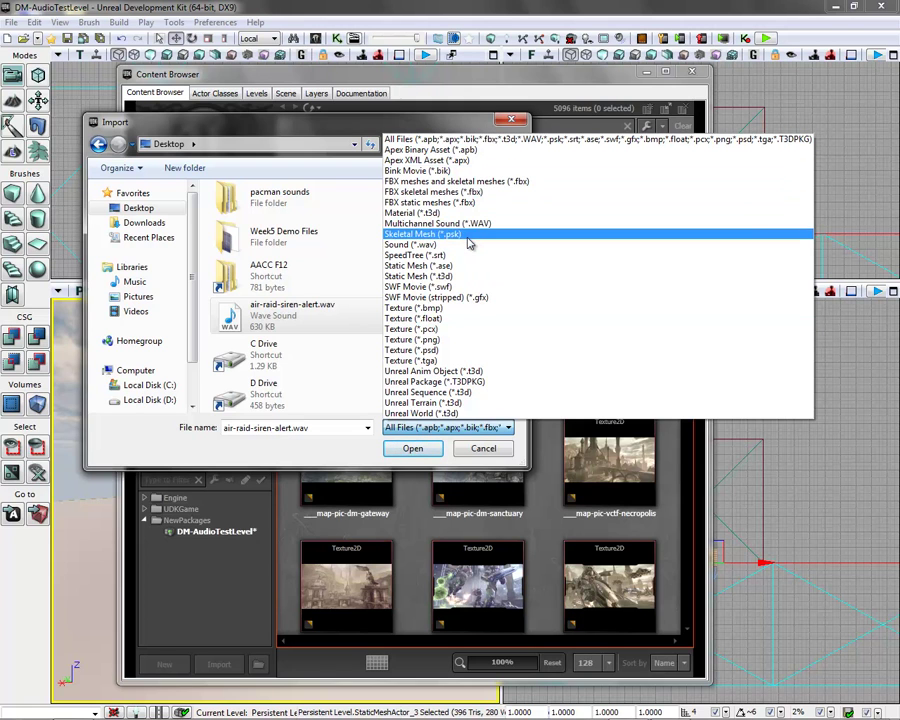
{"action": "left_click", "coordinate": [330, 130]}
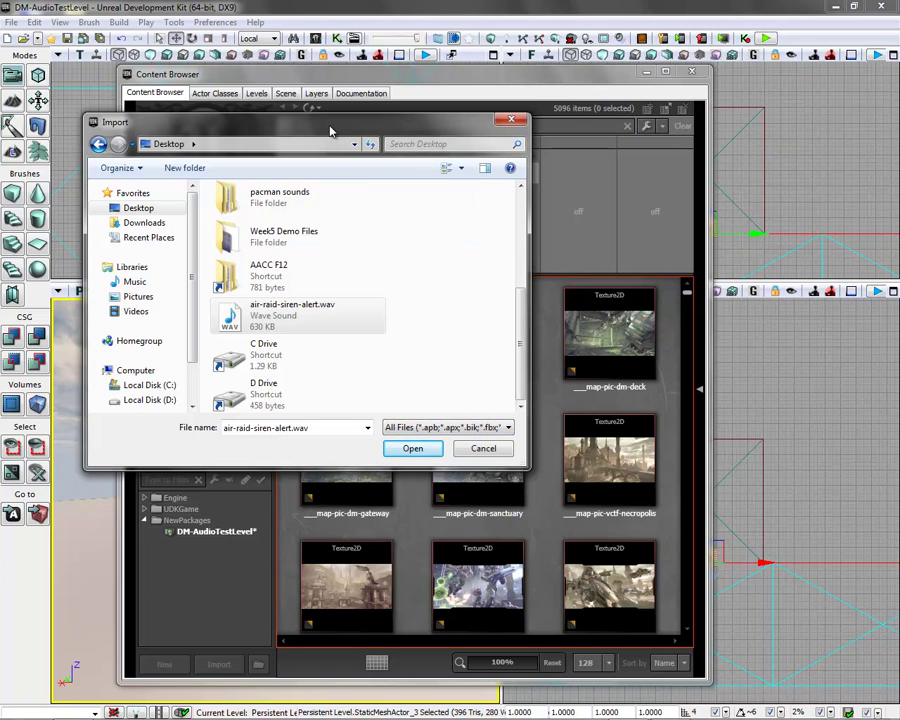
{"action": "left_click", "coordinate": [412, 449]}
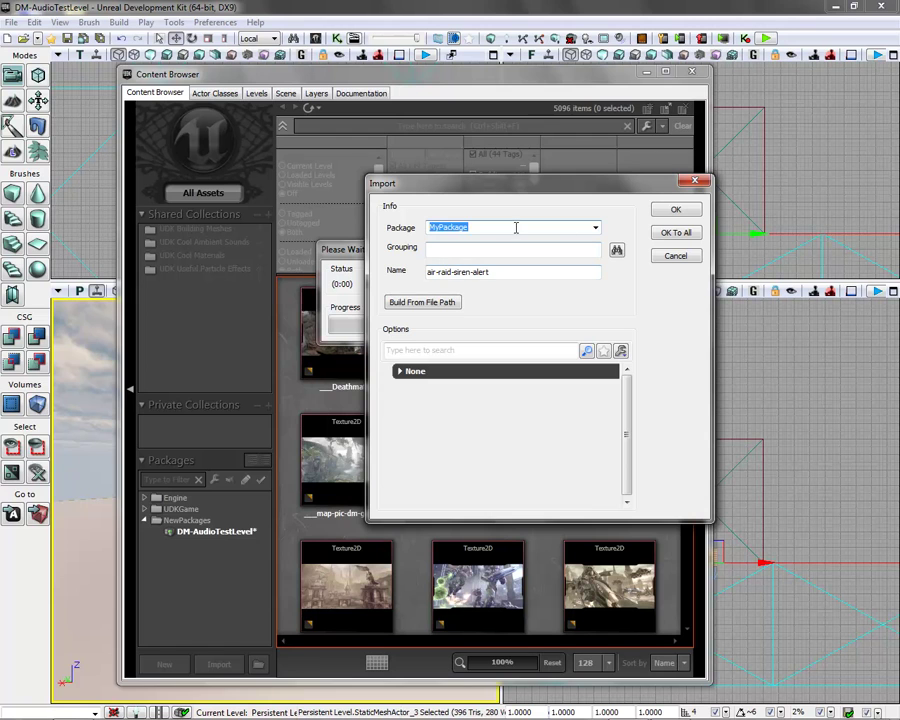
- Import the sound into the existing custom package with the grouping Sound and the name AirRaidSiren
{"action": "type", "text": "Snyder_"}
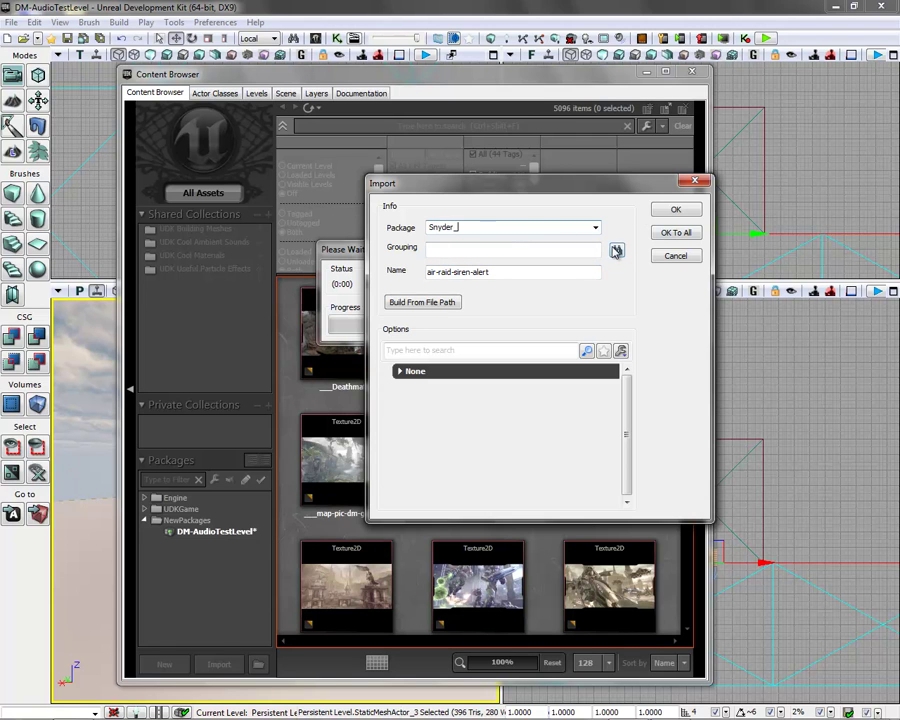
{"action": "left_click", "coordinate": [597, 229]}
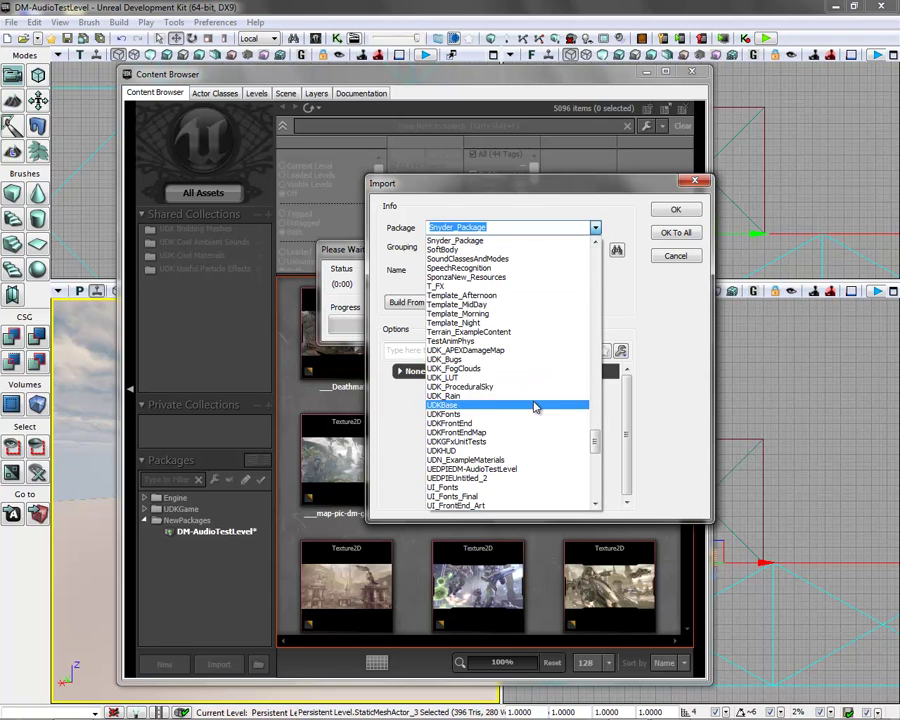
{"action": "left_click", "coordinate": [494, 241]}
{"action": "left_click", "coordinate": [488, 247]}
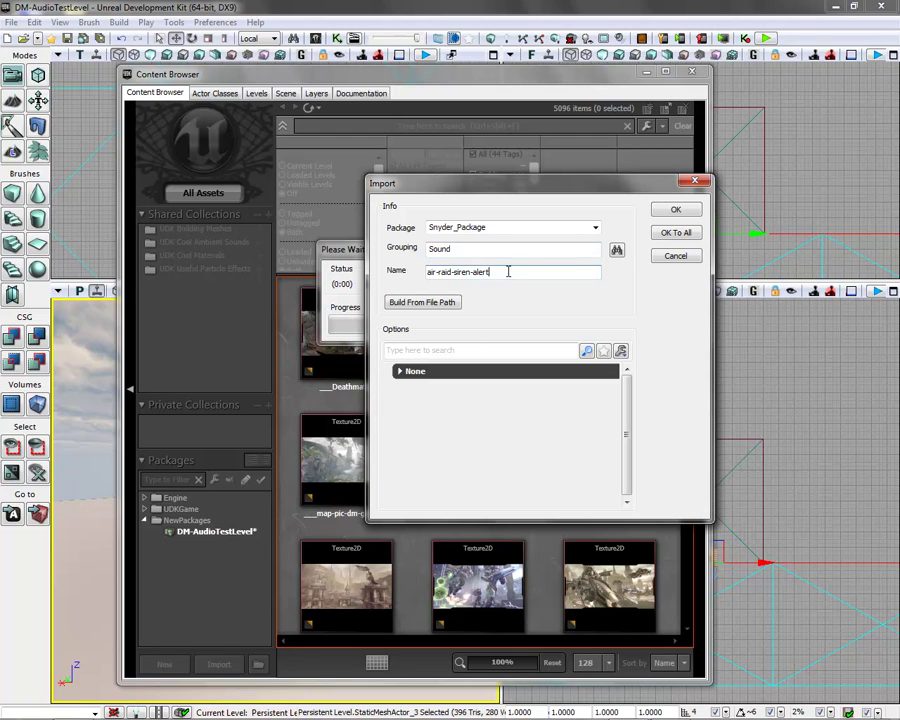
{"action": "left_click_drag", "start_coordinate": [506, 272], "coordinate": [431, 272]}
{"action": "type", "text": "Air"}
{"action": "left_click", "coordinate": [676, 210]}
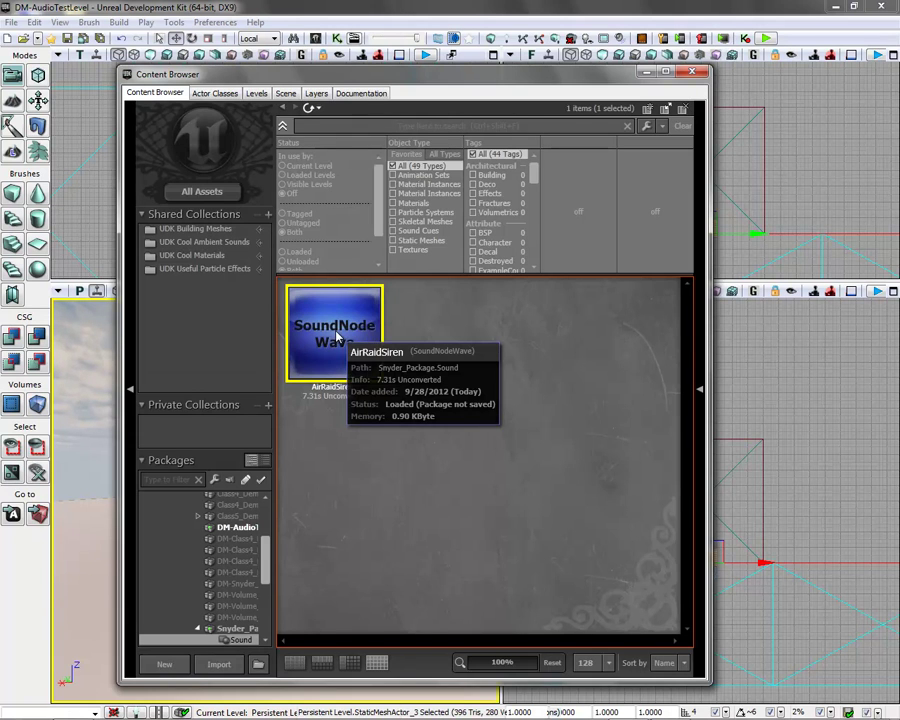
- Look through the AirRaidSiren asset's commands and stop its sound playback
{"action": "right_click", "coordinate": [337, 337]}
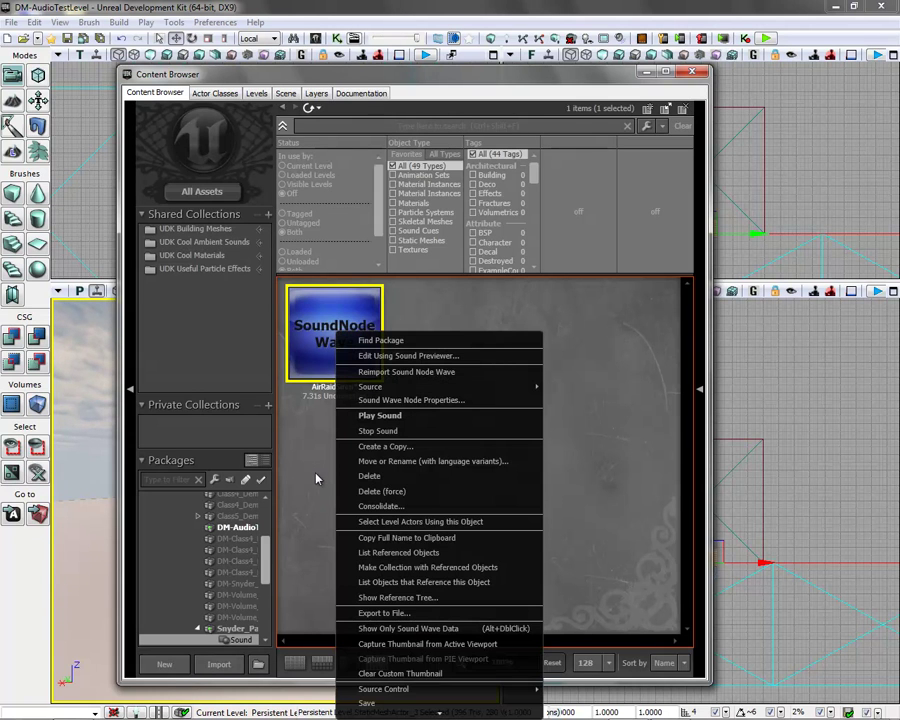
{"action": "left_click", "coordinate": [316, 477]}
{"action": "right_click", "coordinate": [342, 323]}
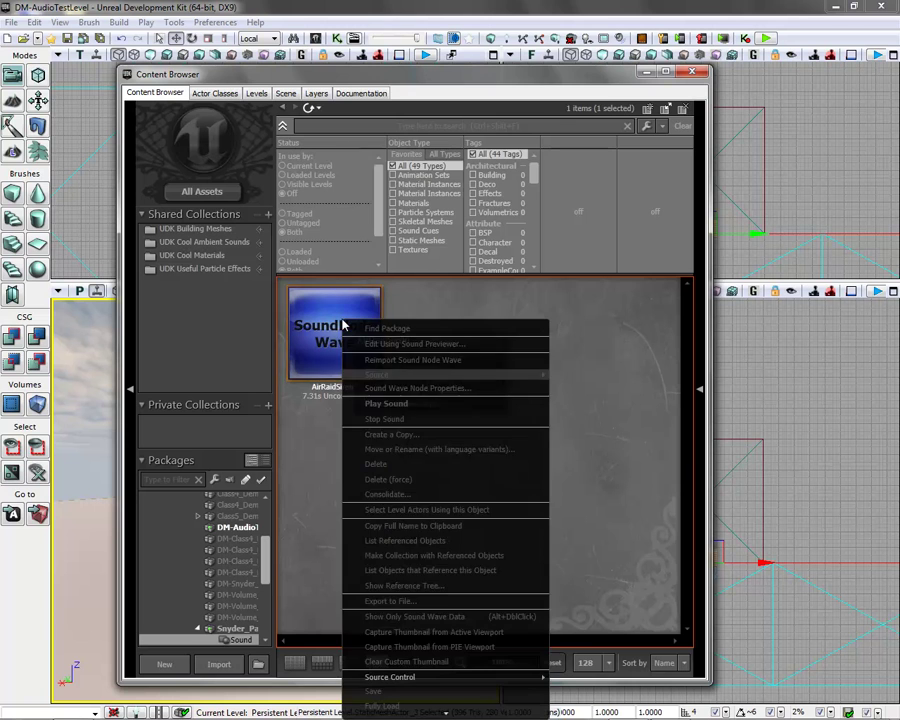
{"action": "left_click", "coordinate": [396, 419]}
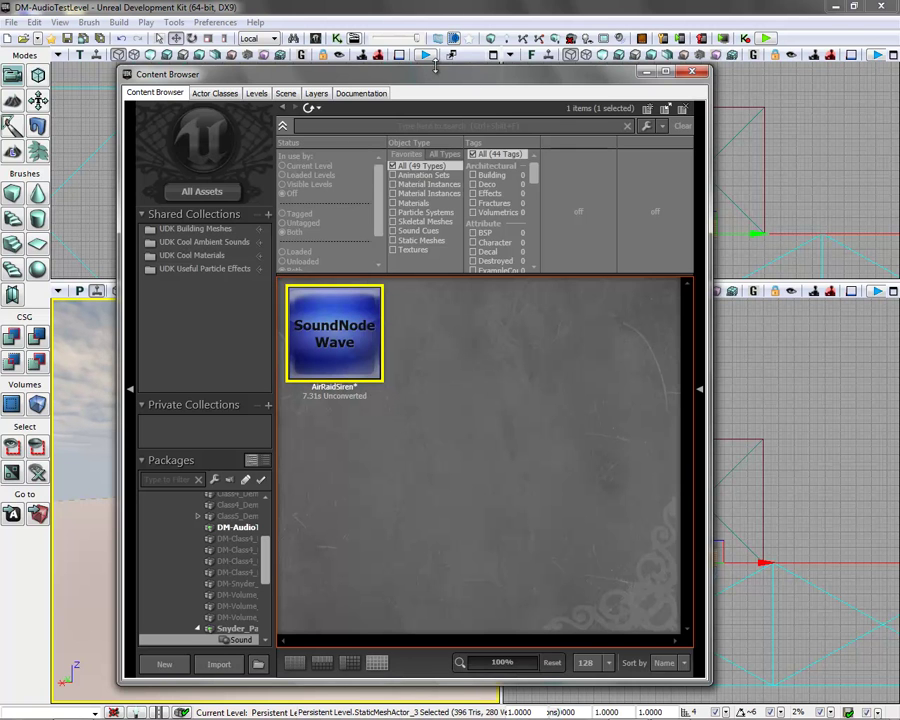
- Place the AirRaidSiren sound wave in the level as an AmbientSoundSimple actor
{"action": "left_click_drag", "start_coordinate": [435, 80], "coordinate": [614, 63]}
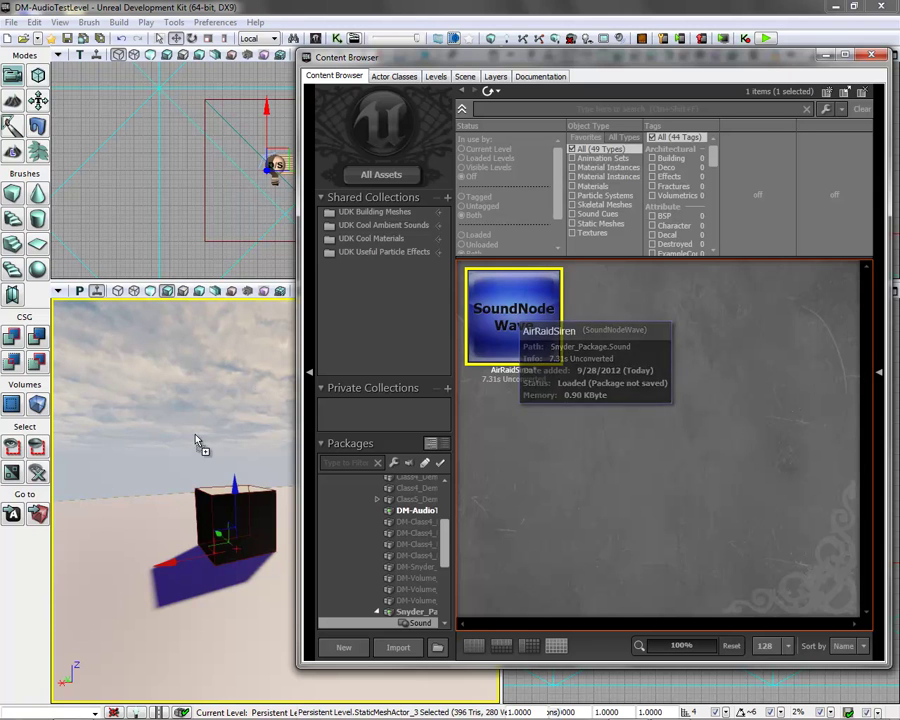
{"action": "left_click_drag", "start_coordinate": [139, 528], "coordinate": [169, 482]}
{"action": "left_click_drag", "start_coordinate": [161, 560], "coordinate": [184, 601]}
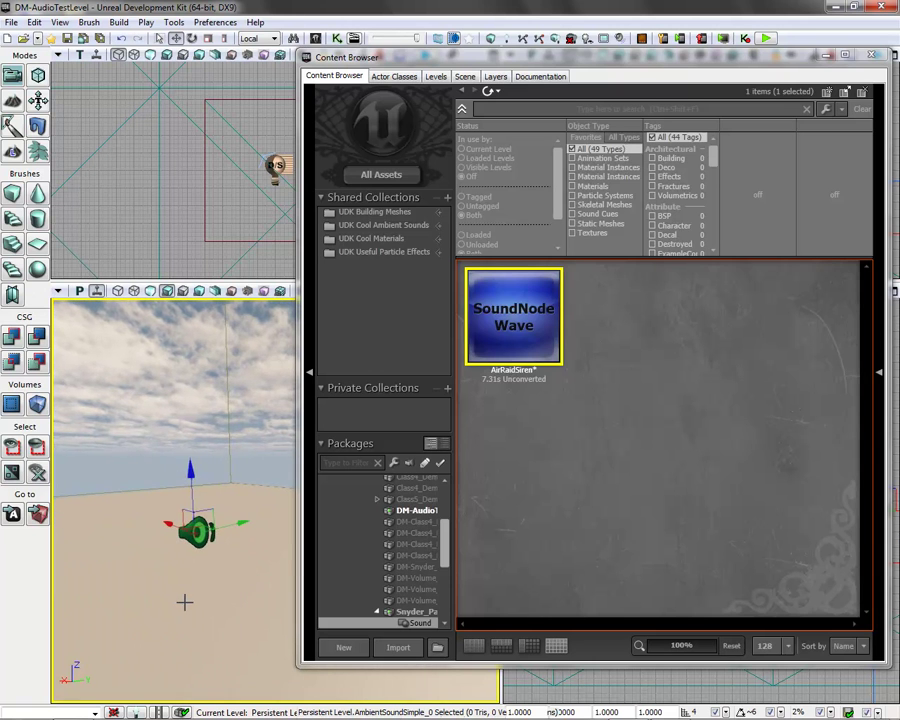
- Play the level from the floor next to the ambient sound, walk around to listen to the siren, and end the preview
{"action": "right_click", "coordinate": [194, 594]}
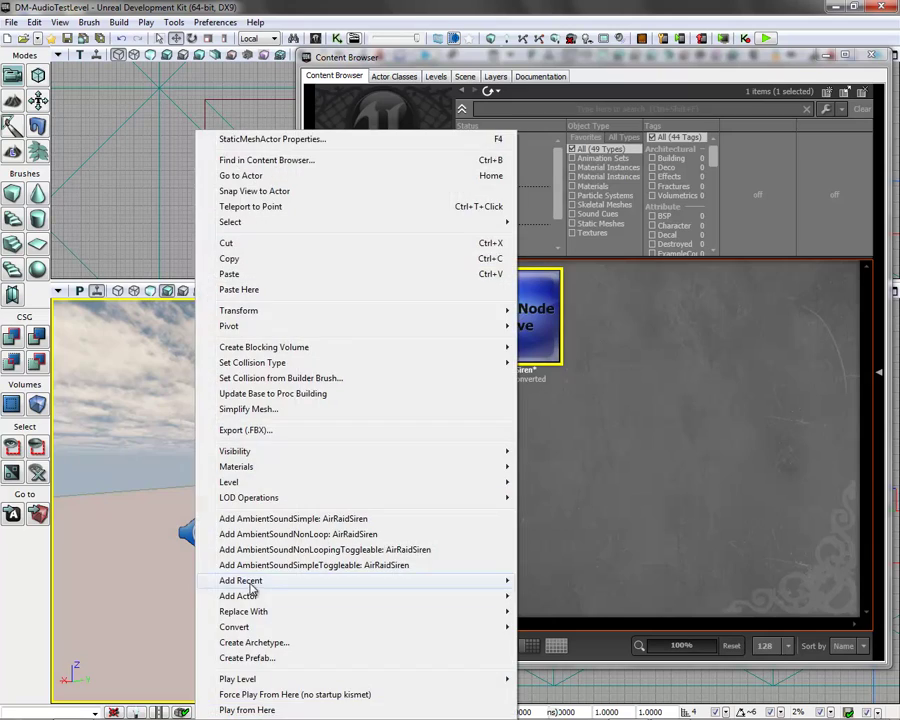
{"action": "left_click", "coordinate": [222, 706]}
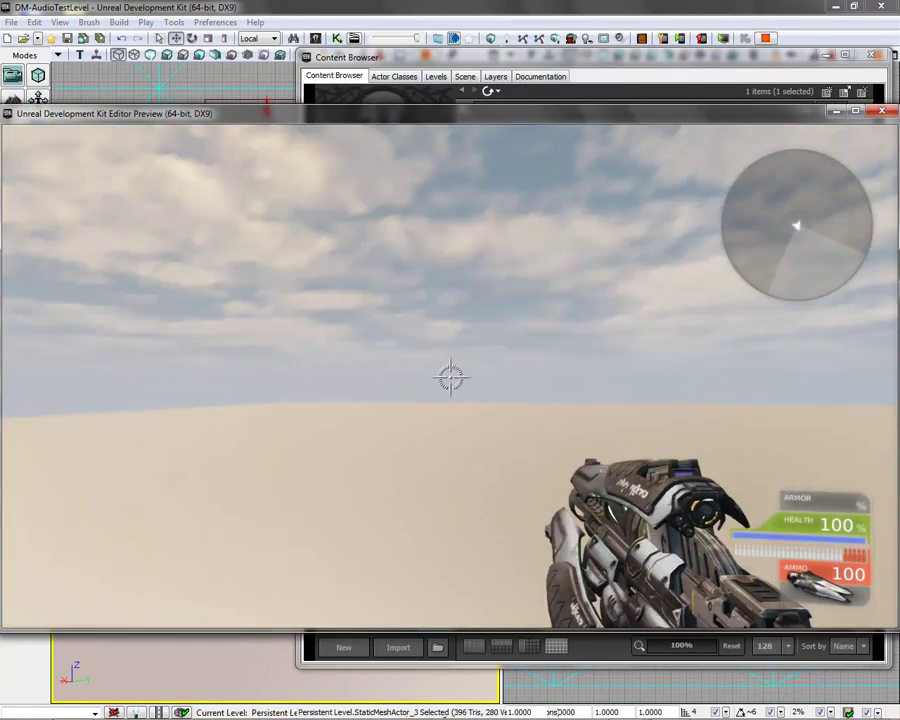
{"action": "key", "text": "w"}
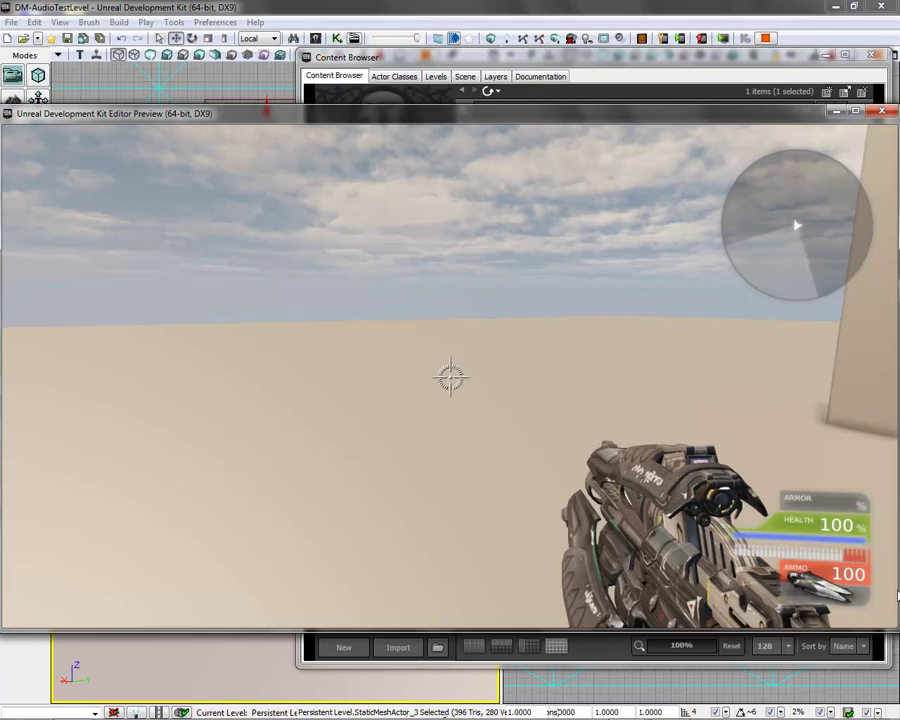
{"action": "key", "text": "w"}
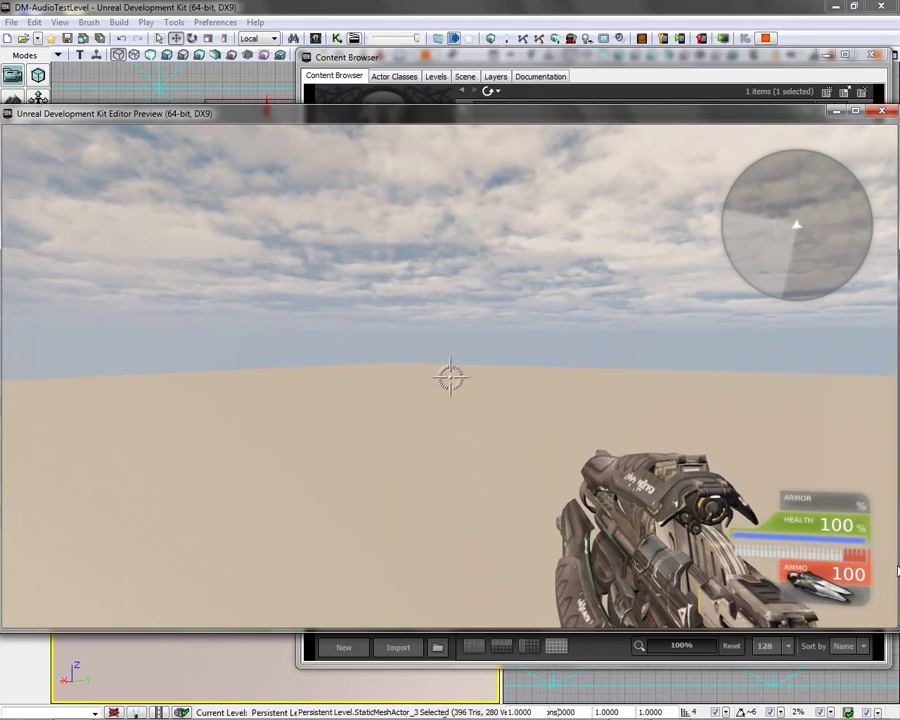
{"action": "key", "text": "w"}
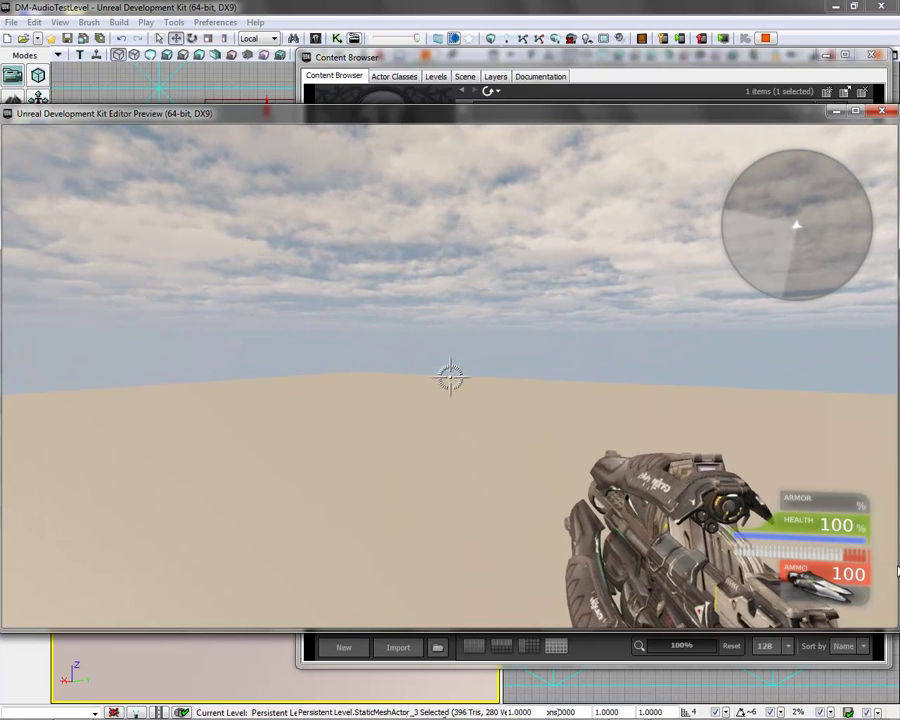
{"action": "key", "text": "Escape"}
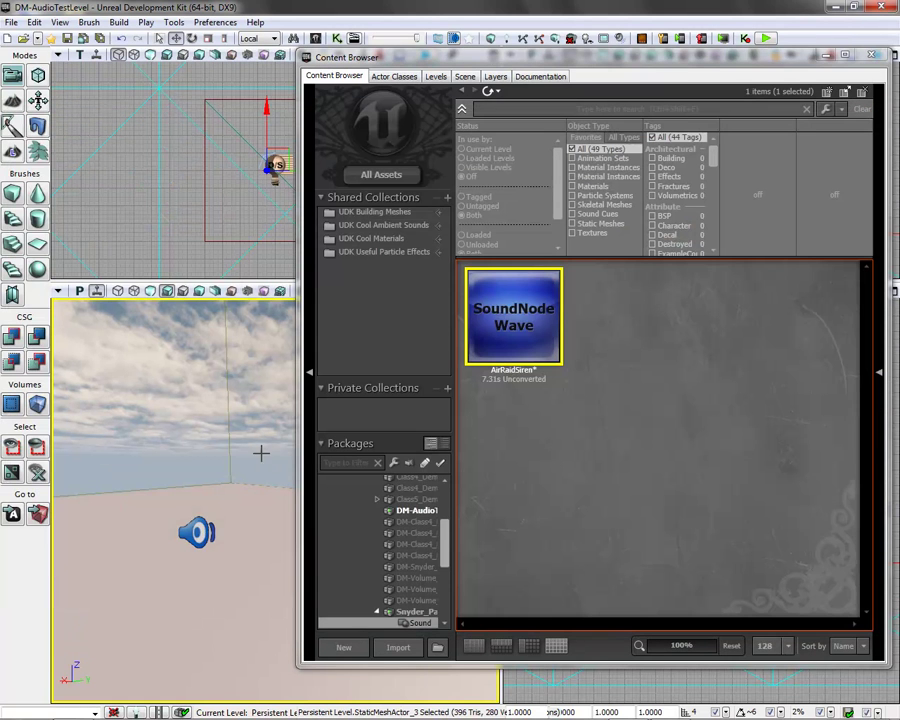
- Open the ambient sound actor's properties and set its attenuation Distance Model to ATTENUATION_NaturalSound
{"action": "left_click", "coordinate": [197, 532]}
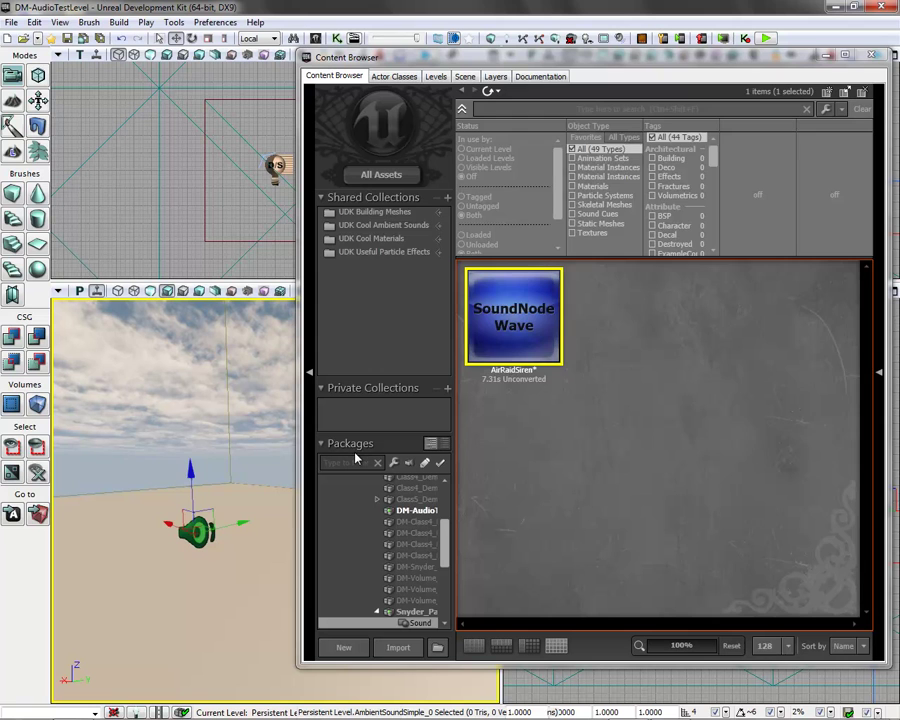
{"action": "key", "text": "F4"}
{"action": "left_click_drag", "start_coordinate": [622, 13], "coordinate": [519, 95]}
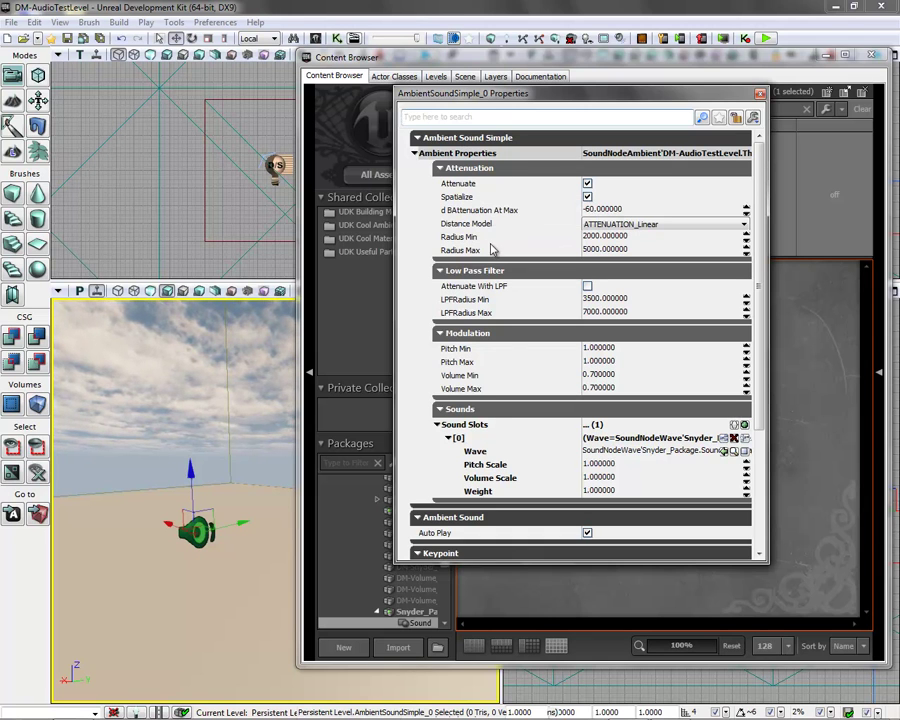
{"action": "left_click", "coordinate": [613, 227]}
{"action": "left_click", "coordinate": [620, 283]}
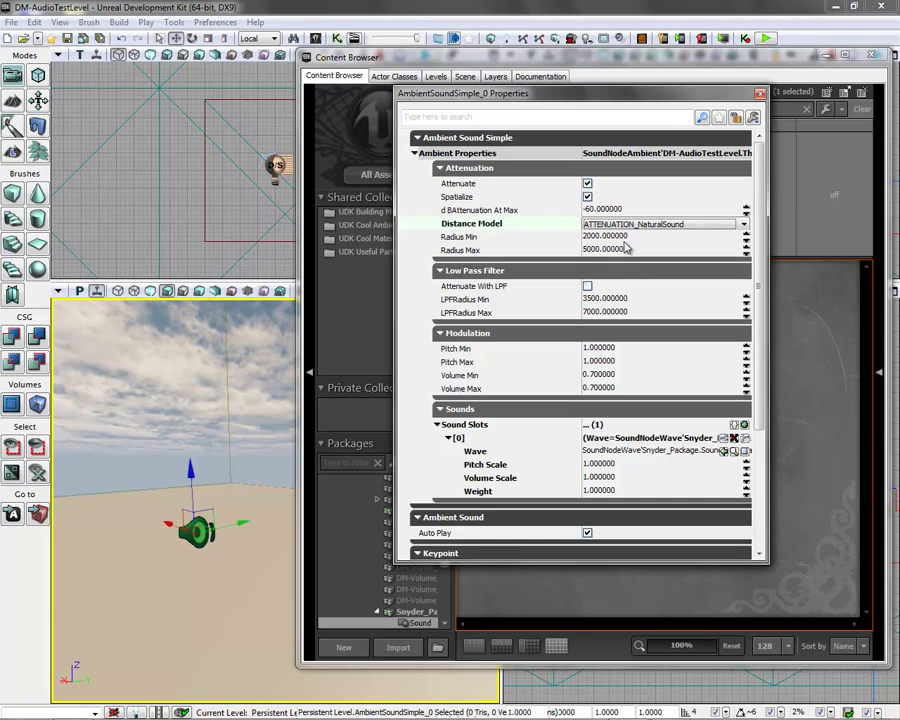
- Examine the ambient sound's Radius Min and Radius Max attenuation settings, leave them as they are, and close the properties
{"action": "left_click", "coordinate": [624, 250]}
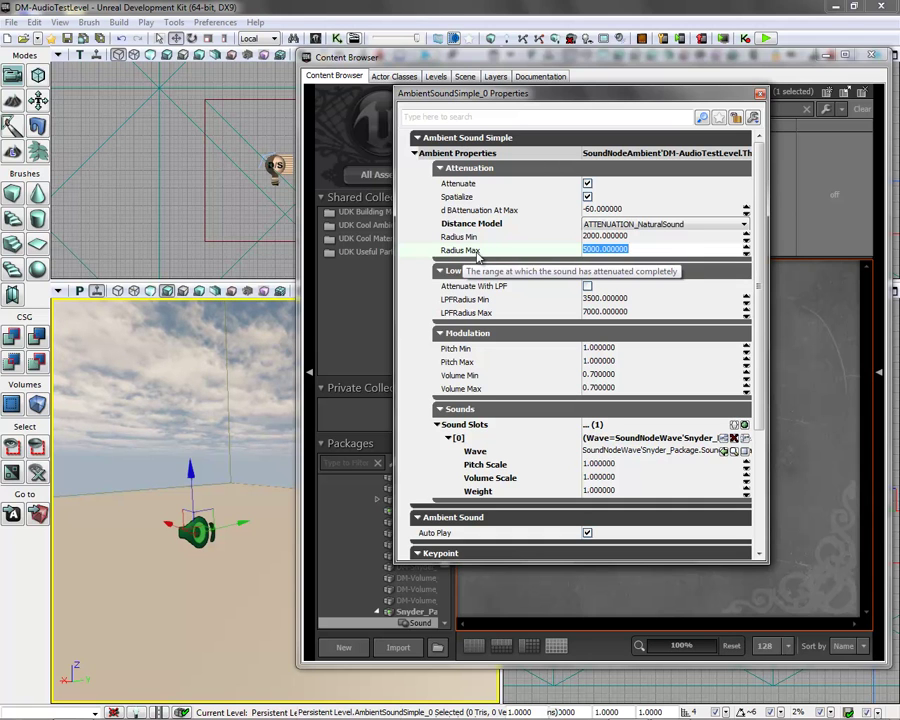
{"action": "left_click", "coordinate": [609, 237]}
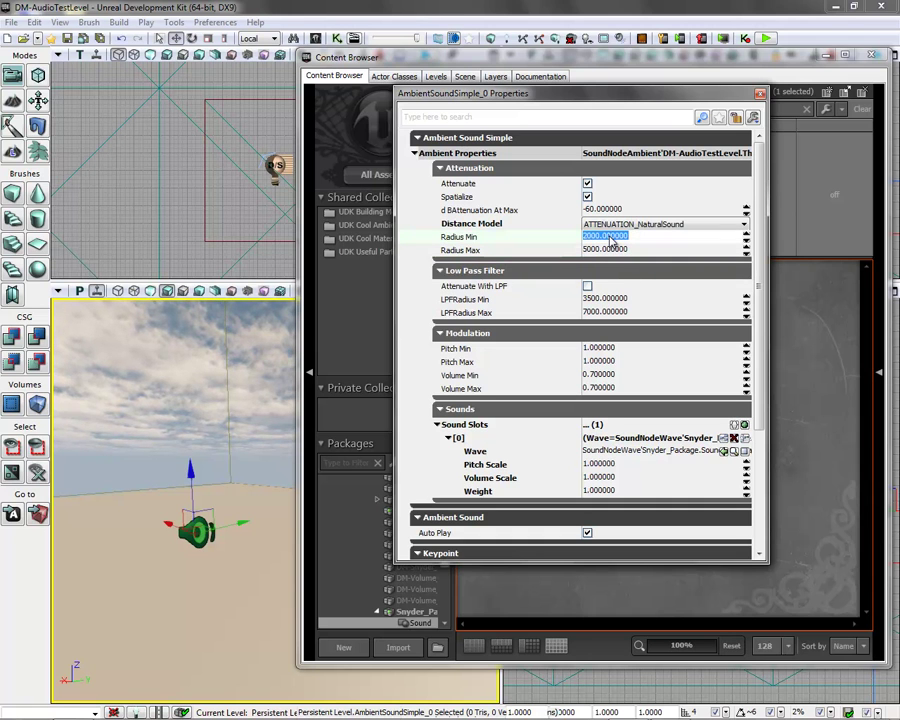
{"action": "left_click", "coordinate": [593, 249]}
{"action": "left_click", "coordinate": [593, 237]}
{"action": "left_click", "coordinate": [596, 250]}
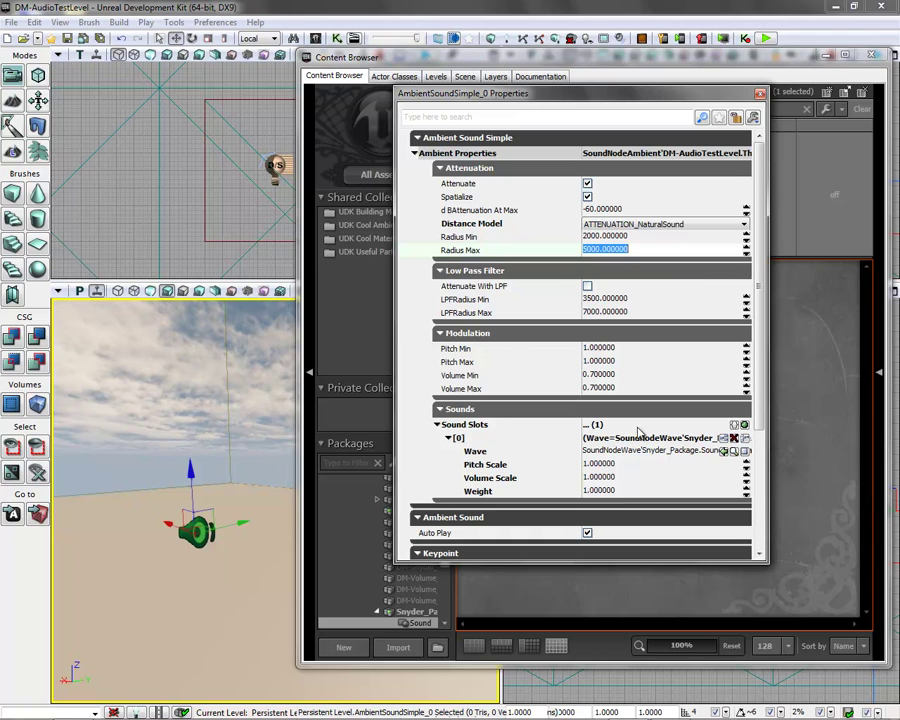
{"action": "left_click", "coordinate": [760, 94]}
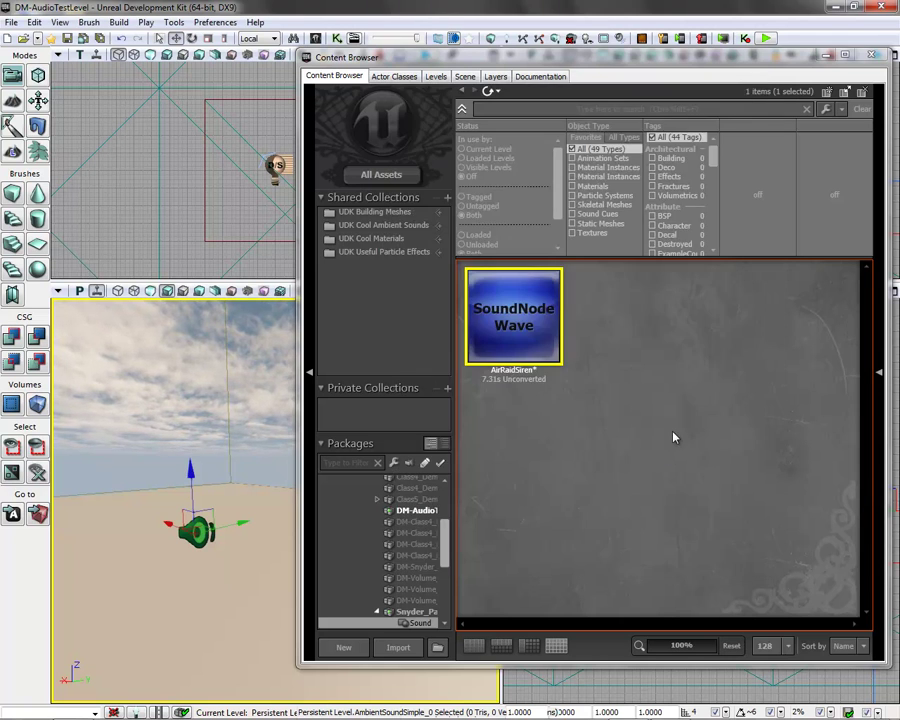
- Create a new SoundCue named AirRaid_Cue in the custom package's Sound group
{"action": "left_click", "coordinate": [613, 308]}
{"action": "right_click", "coordinate": [613, 308]}
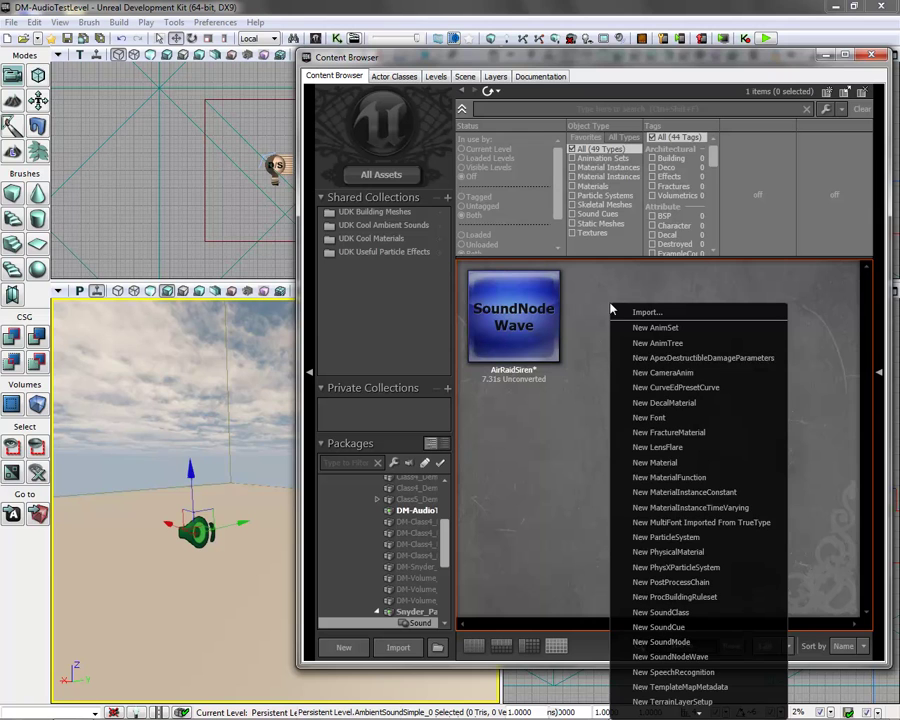
{"action": "left_click", "coordinate": [677, 627]}
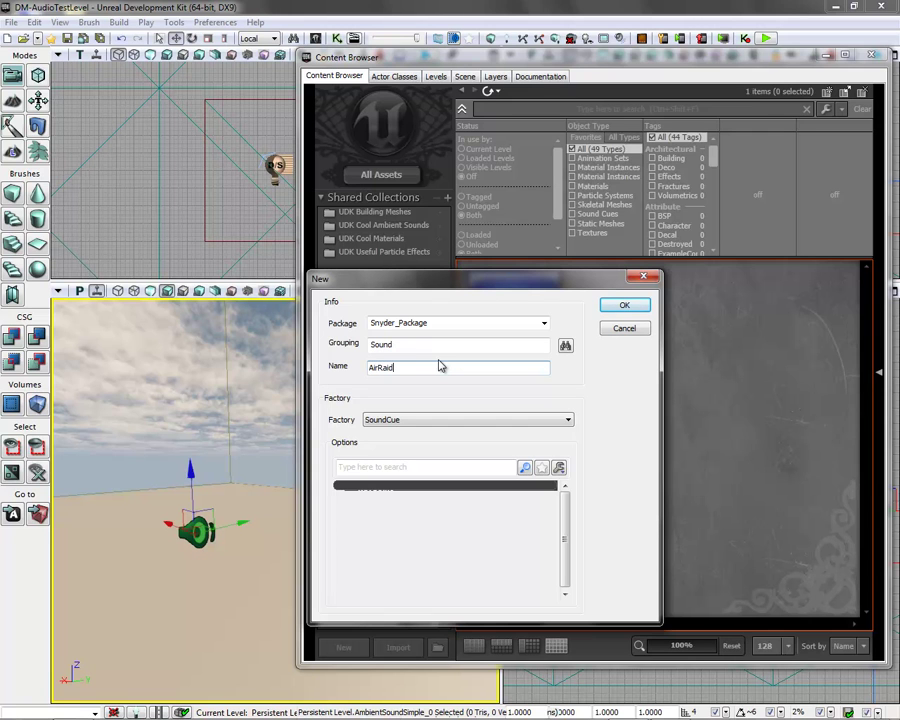
{"action": "type", "text": "AirRaid_Cue"}
{"action": "left_click", "coordinate": [625, 305]}
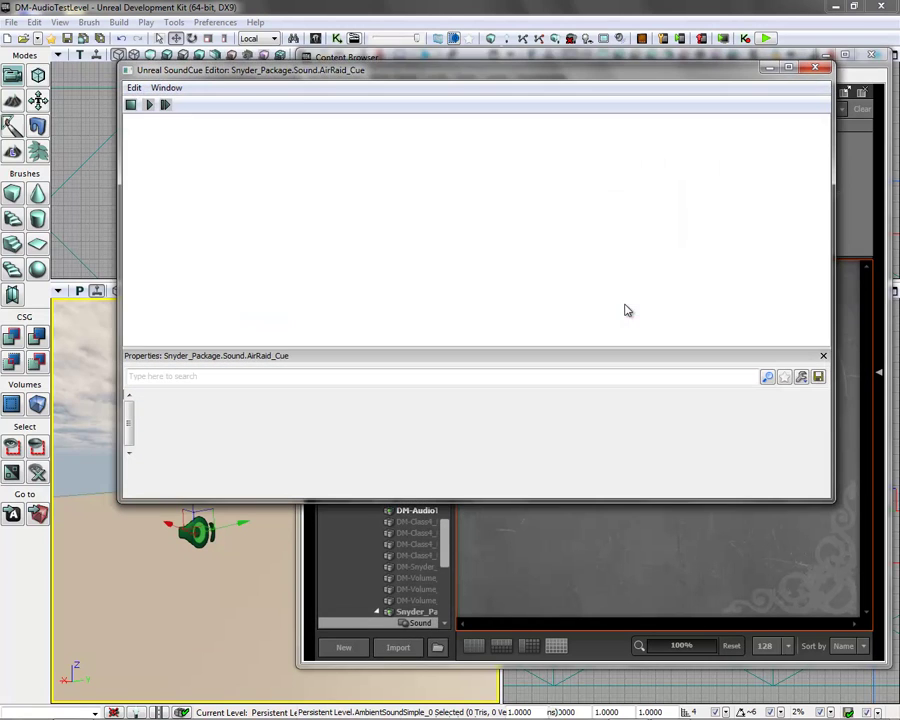
- Enlarge the SoundCue Editor beside the asset list and add the AirRaidSiren sound wave as a node beside the speaker
{"action": "left_click_drag", "start_coordinate": [828, 498], "coordinate": [585, 668]}
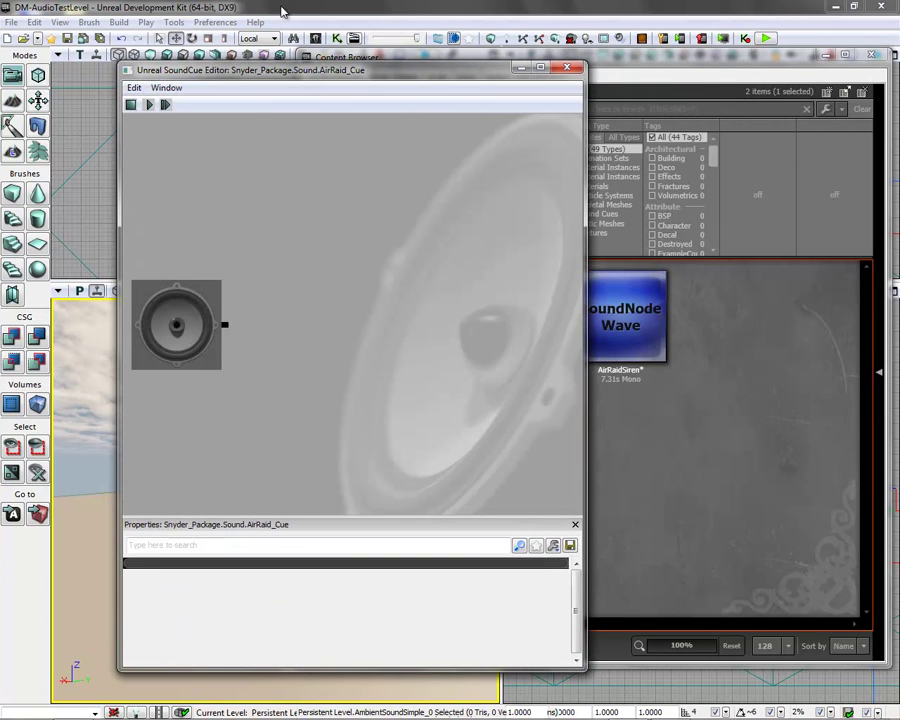
{"action": "left_click_drag", "start_coordinate": [312, 72], "coordinate": [230, 74]}
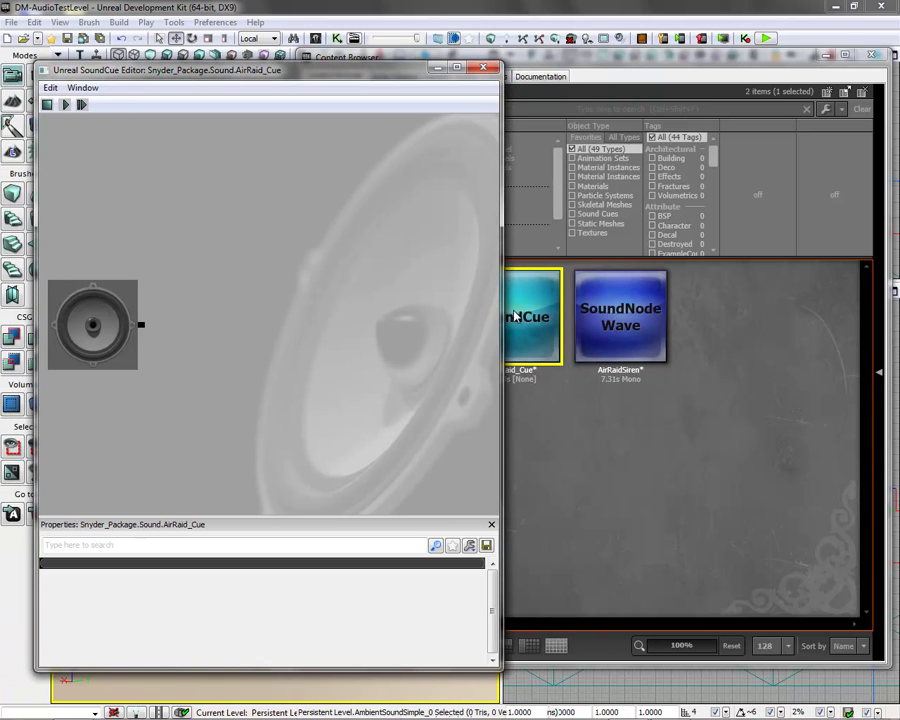
{"action": "left_click", "coordinate": [636, 310]}
{"action": "right_click", "coordinate": [190, 170]}
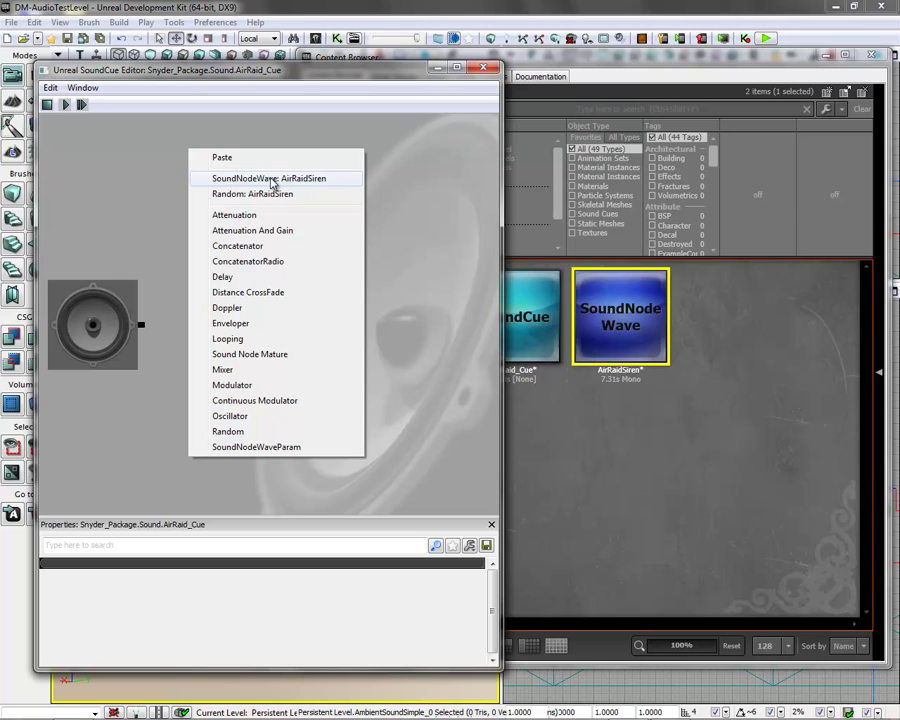
{"action": "left_click", "coordinate": [272, 179]}
{"action": "left_click_drag", "start_coordinate": [217, 189], "coordinate": [352, 290]}
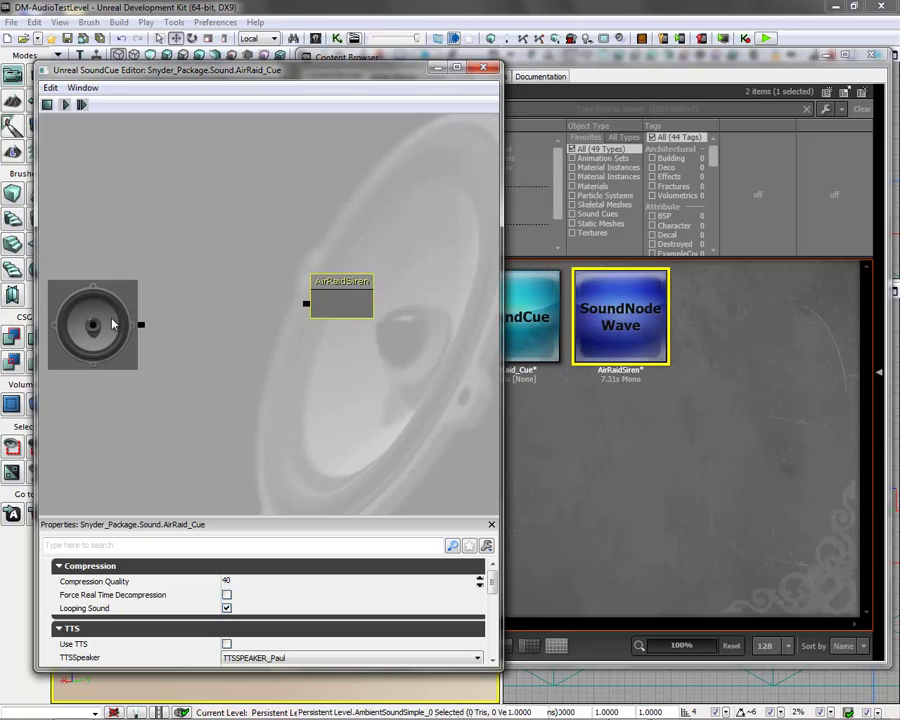
- Add an Oscillator node and connect it between the cue's speaker output and the AirRaidSiren node
{"action": "left_click", "coordinate": [90, 268]}
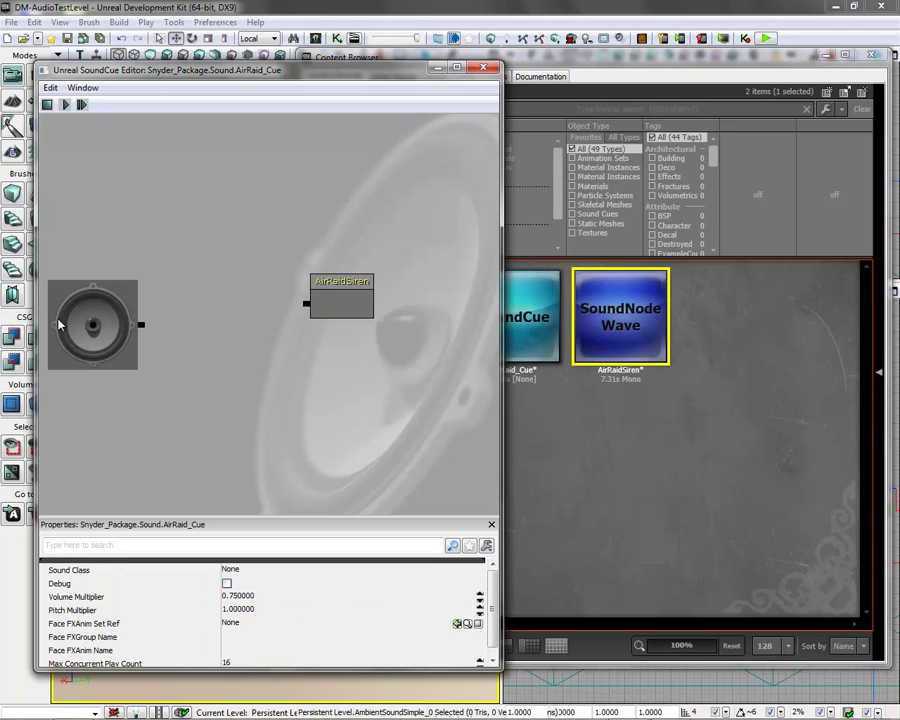
{"action": "right_click", "coordinate": [216, 171]}
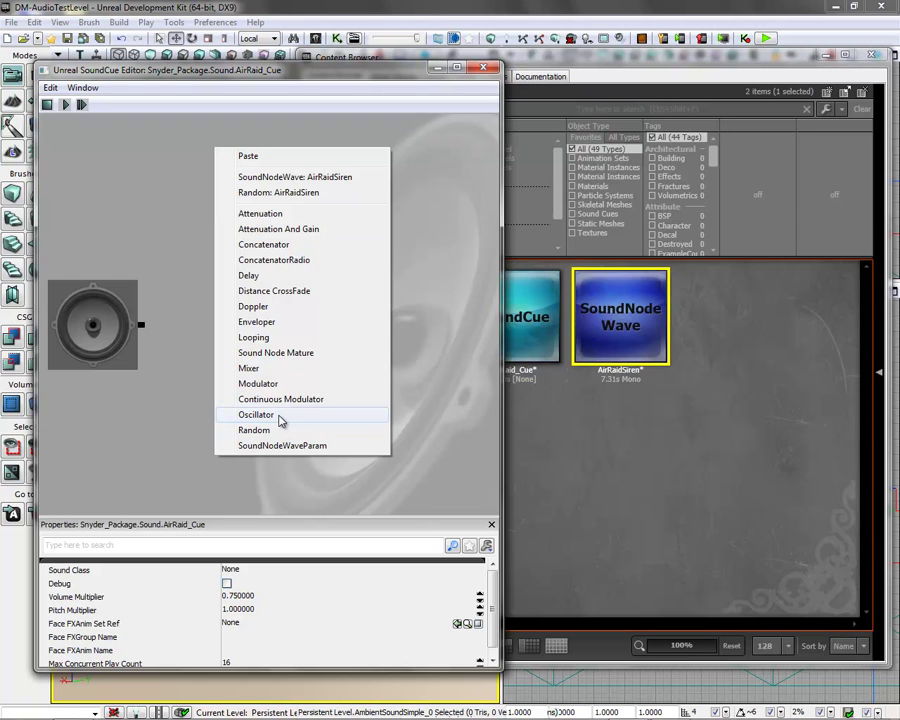
{"action": "left_click", "coordinate": [280, 416]}
{"action": "left_click_drag", "start_coordinate": [305, 303], "coordinate": [270, 195]}
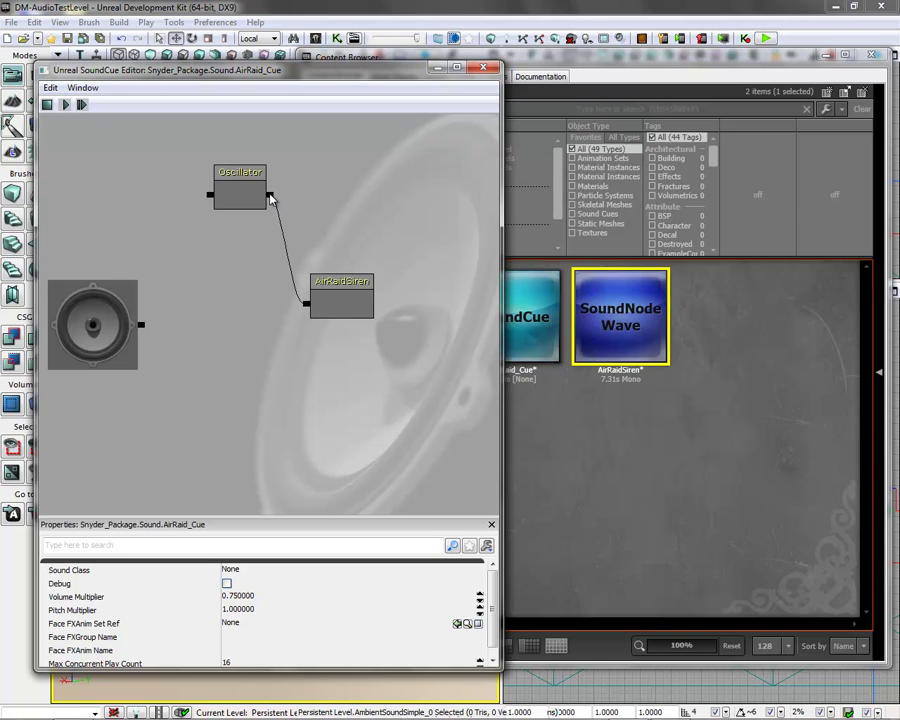
{"action": "left_click_drag", "start_coordinate": [204, 200], "coordinate": [186, 369]}
- Enable Modulate Volume and Modulate Pitch on the Oscillator, and set Amplitude Min and Frequency Min to 5
{"action": "left_click", "coordinate": [275, 243]}
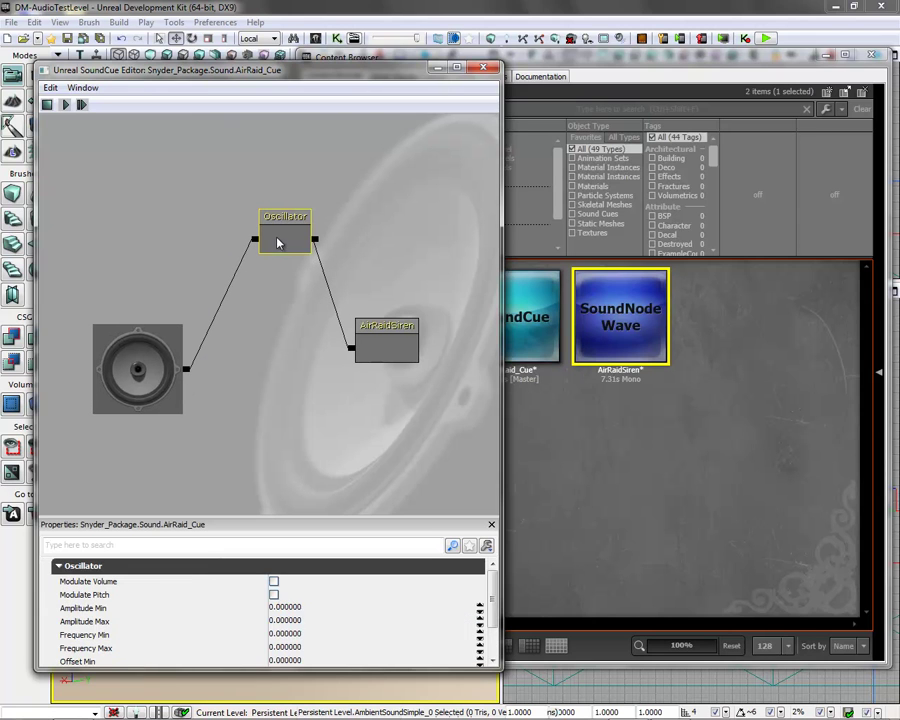
{"action": "left_click", "coordinate": [274, 581]}
{"action": "left_click", "coordinate": [274, 596]}
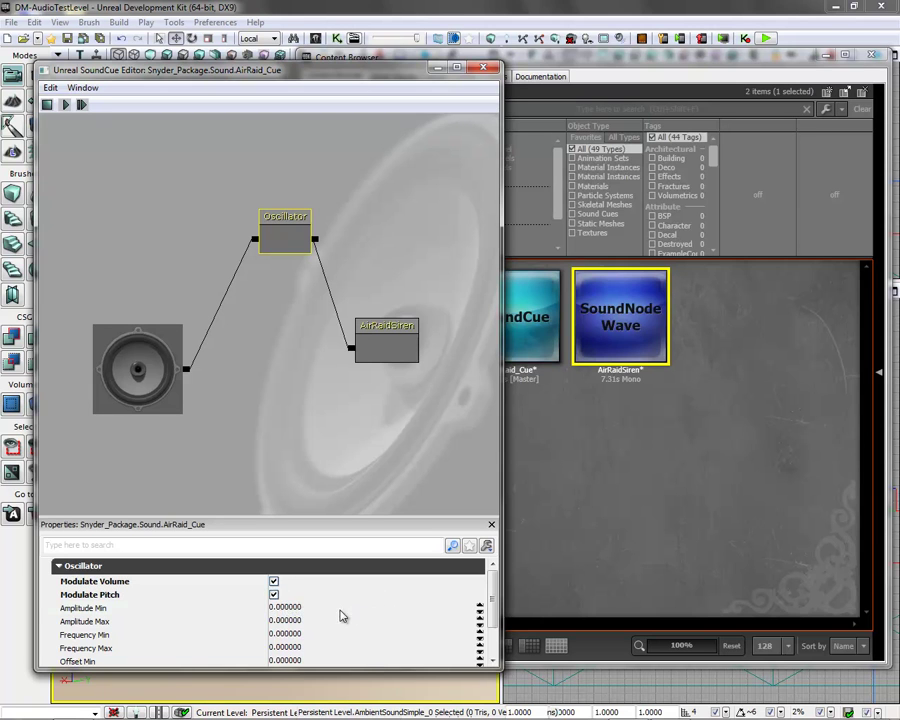
{"action": "left_click", "coordinate": [332, 608]}
{"action": "type", "text": "5"}
{"action": "left_click", "coordinate": [312, 636]}
{"action": "type", "text": "5"}
{"action": "left_click", "coordinate": [313, 649]}
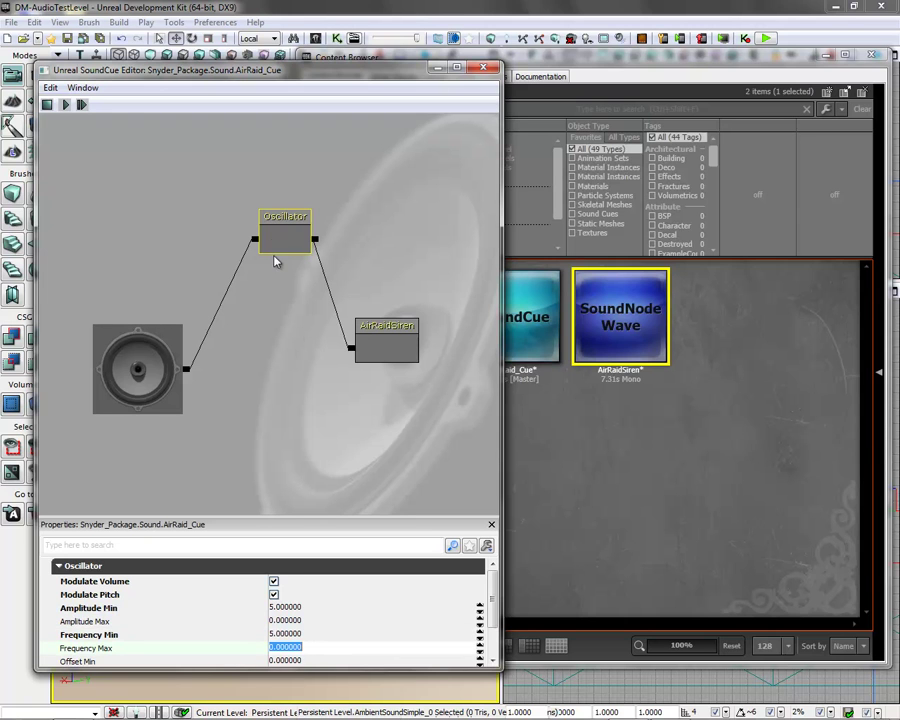
- Add a Mixer node beside the speaker in the sound cue graph, leaving it unconnected
{"action": "left_click", "coordinate": [137, 363]}
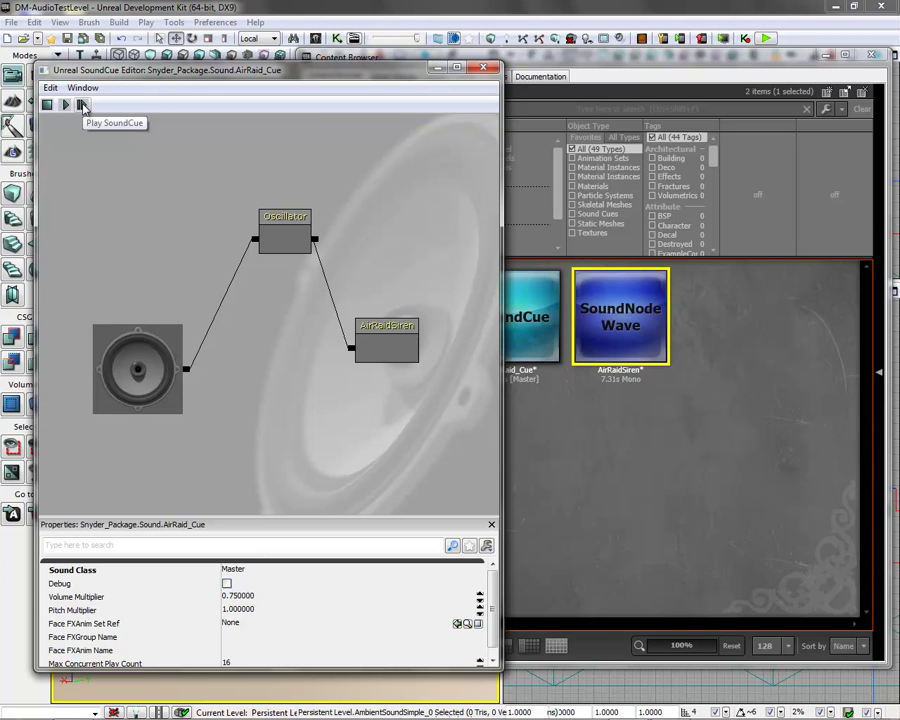
{"action": "right_click", "coordinate": [223, 320]}
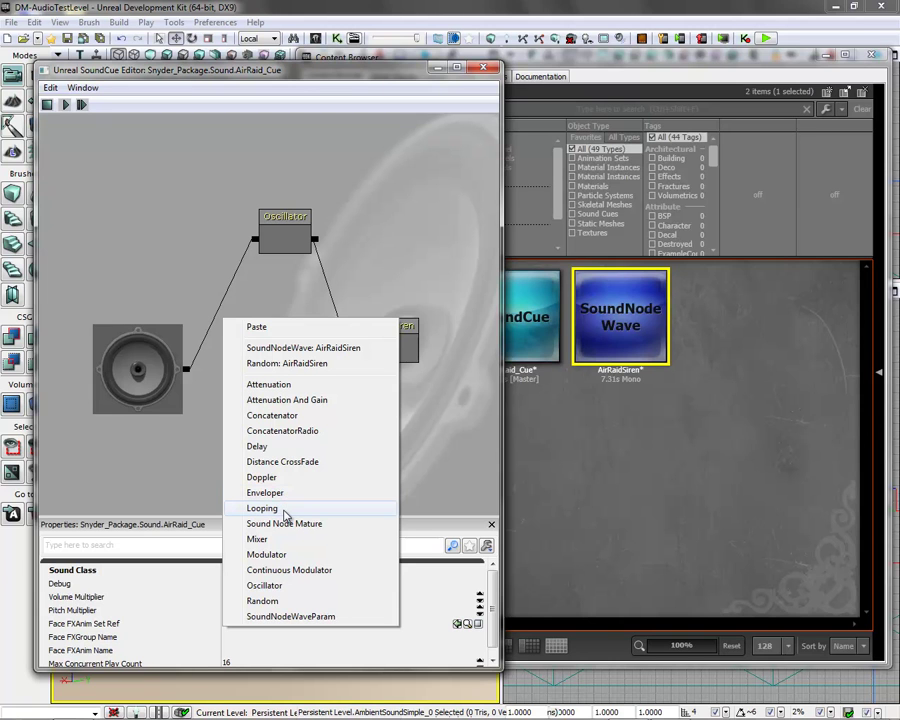
{"action": "left_click", "coordinate": [280, 539]}
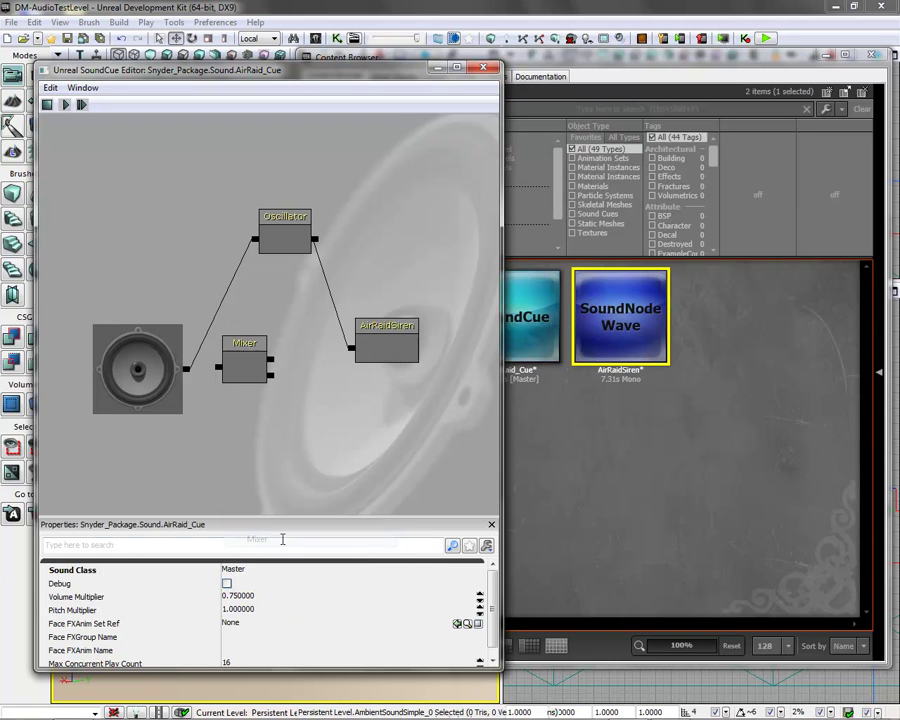
{"action": "right_click", "coordinate": [331, 405]}
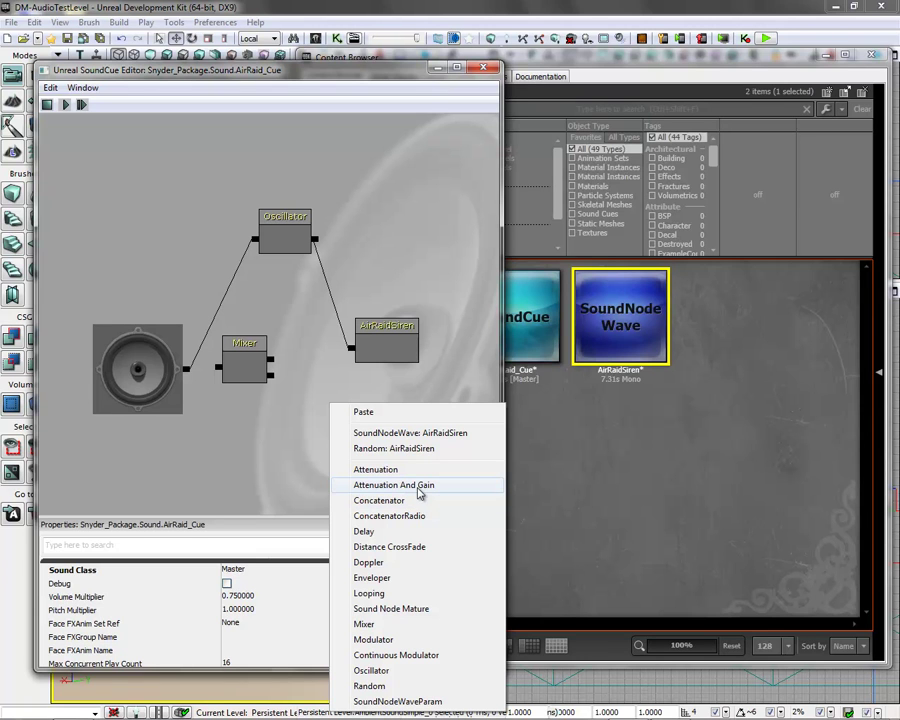
{"action": "left_click", "coordinate": [412, 703]}
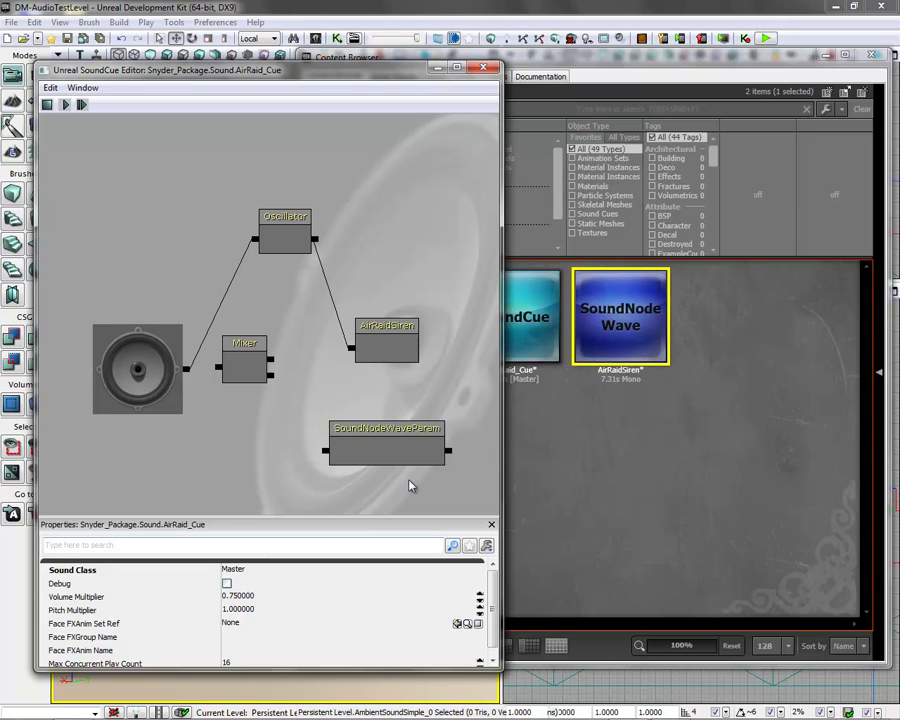
{"action": "left_click", "coordinate": [402, 448]}
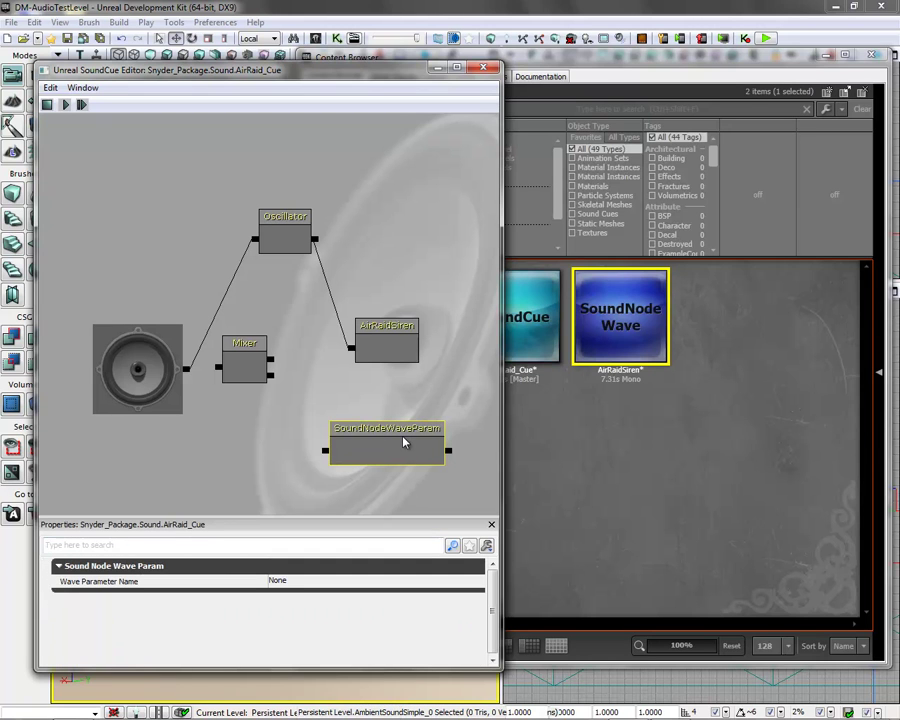
{"action": "key", "text": "Delete"}
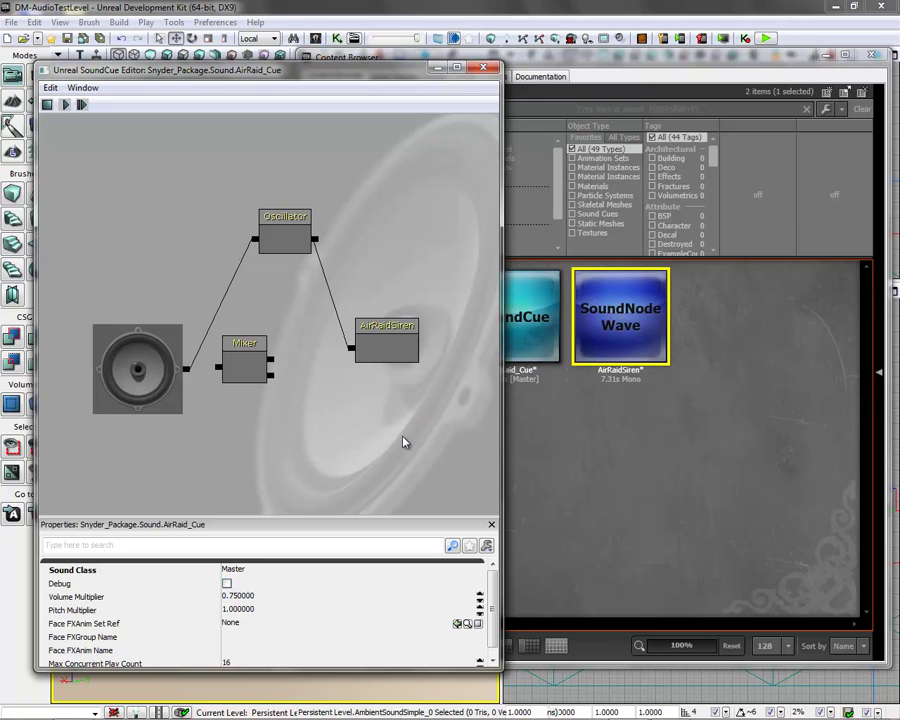
- Close the SoundCue Editor, place AirRaid_Cue in the level beside the existing ambient sound, and raise it above the floor
{"action": "left_click", "coordinate": [484, 67]}
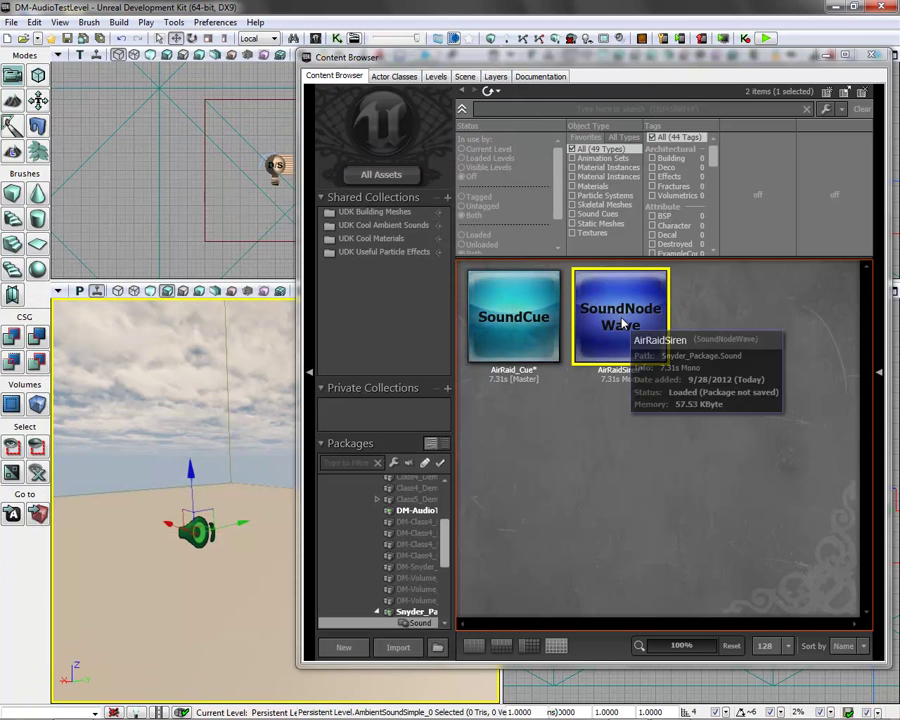
{"action": "left_click", "coordinate": [510, 335]}
{"action": "left_click_drag", "start_coordinate": [510, 335], "coordinate": [221, 576]}
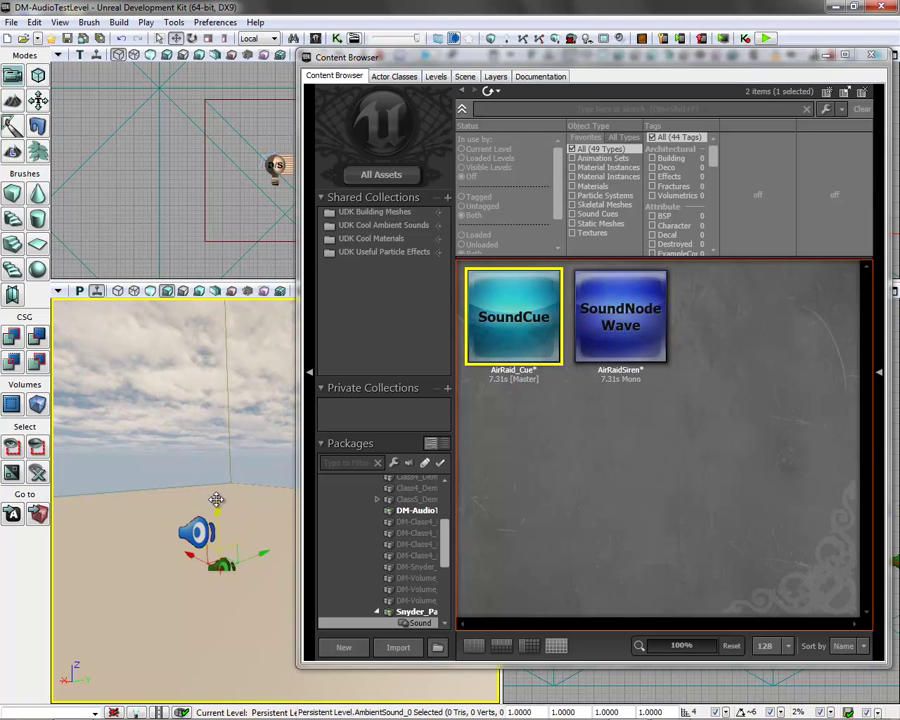
{"action": "left_click_drag", "start_coordinate": [217, 508], "coordinate": [212, 422]}
- Examine the simple ambient sound's properties and the Audio Component settings of the ambient sound placed from AirRaid_Cue
{"action": "key", "text": "F4"}
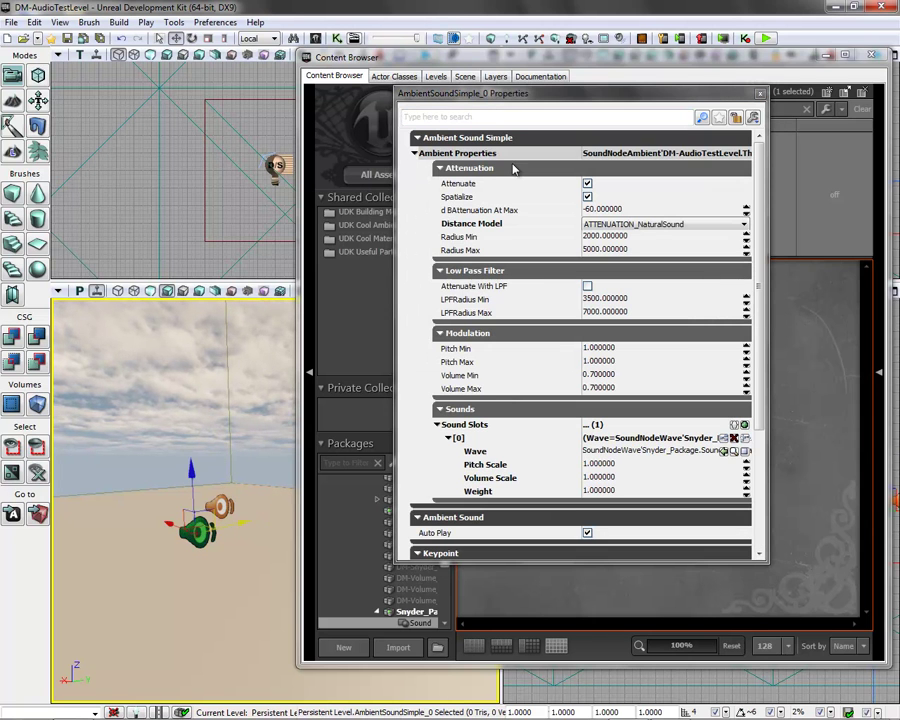
{"action": "left_click", "coordinate": [759, 93]}
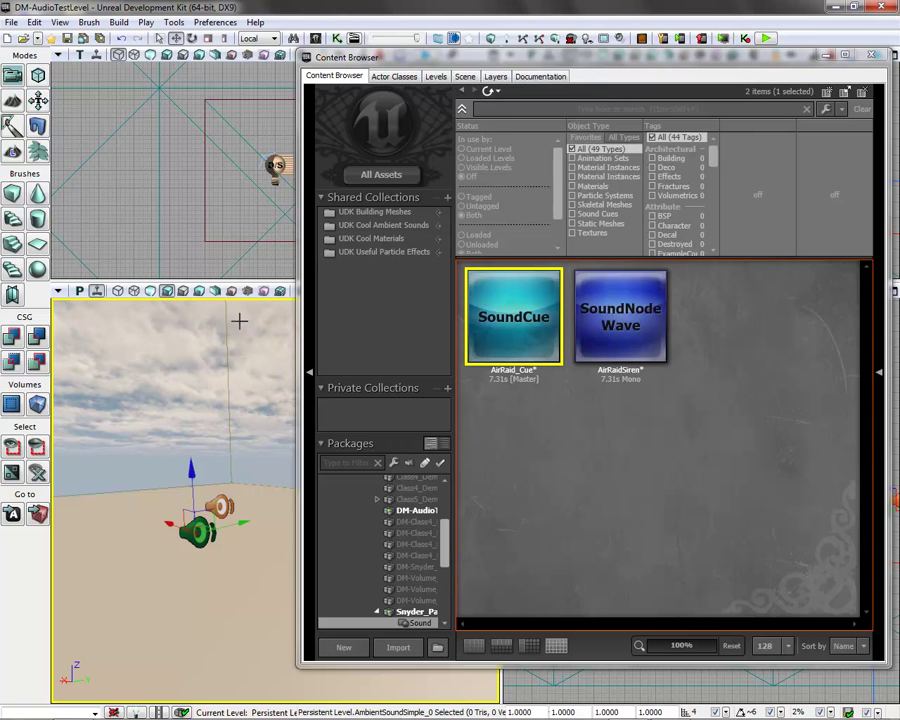
{"action": "left_click", "coordinate": [229, 499]}
{"action": "left_click", "coordinate": [223, 502]}
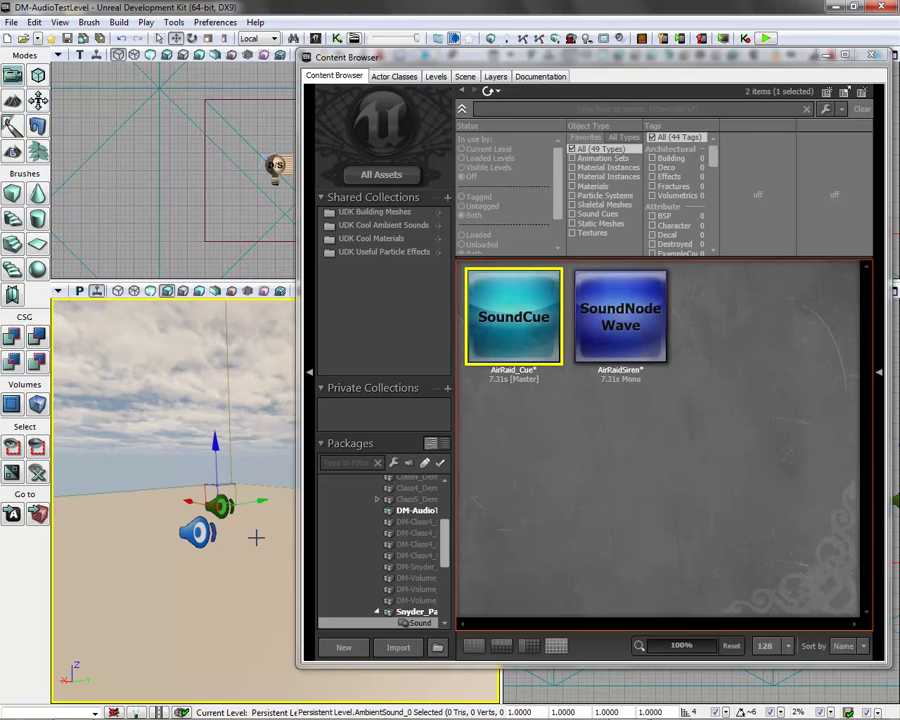
{"action": "key", "text": "F4"}
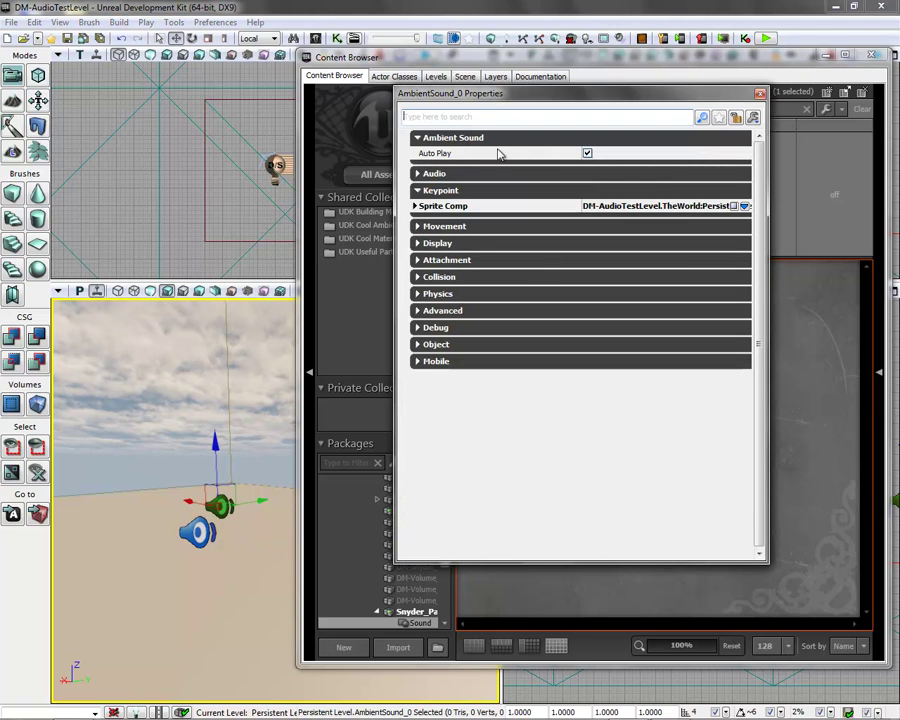
{"action": "left_click", "coordinate": [419, 174]}
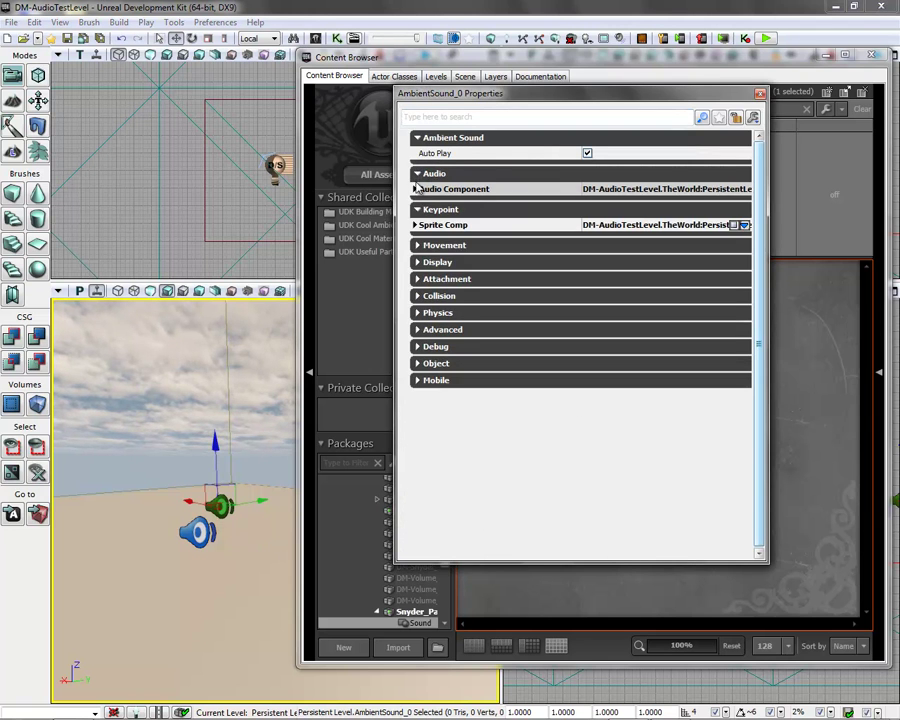
{"action": "left_click", "coordinate": [416, 189]}
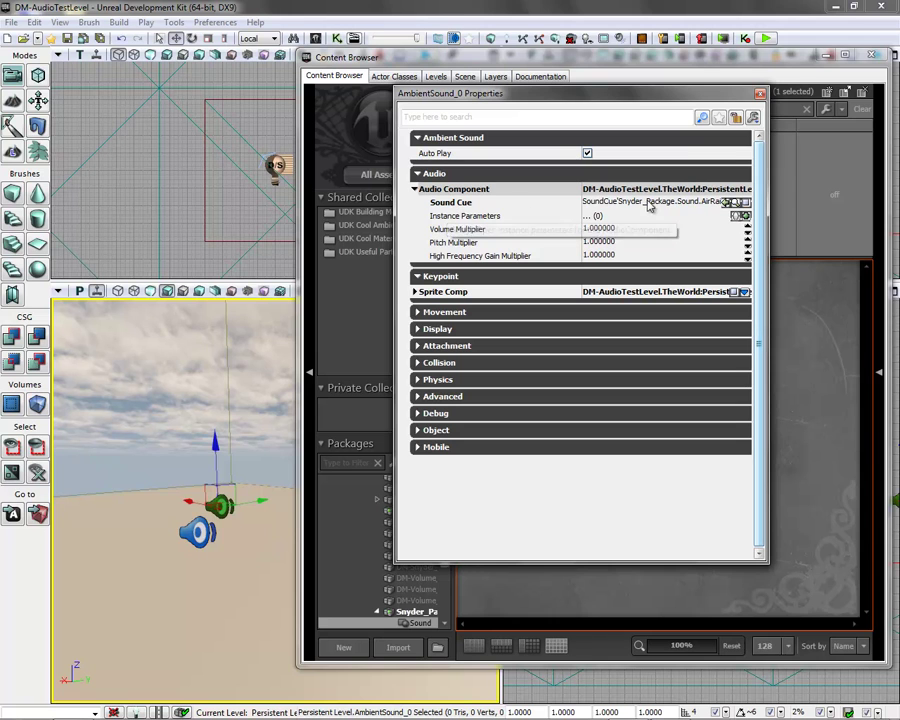
{"action": "left_click", "coordinate": [760, 94]}
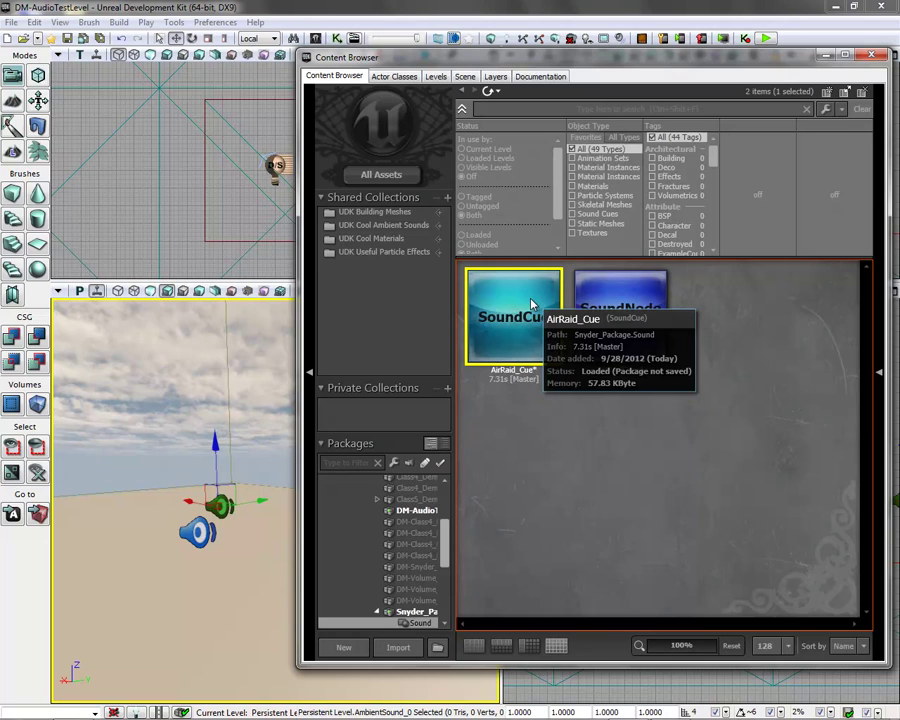
- Reopen AirRaid_Cue in the Sound Cue Editor to review its node graph, and close the editor
{"action": "right_click", "coordinate": [530, 303]}
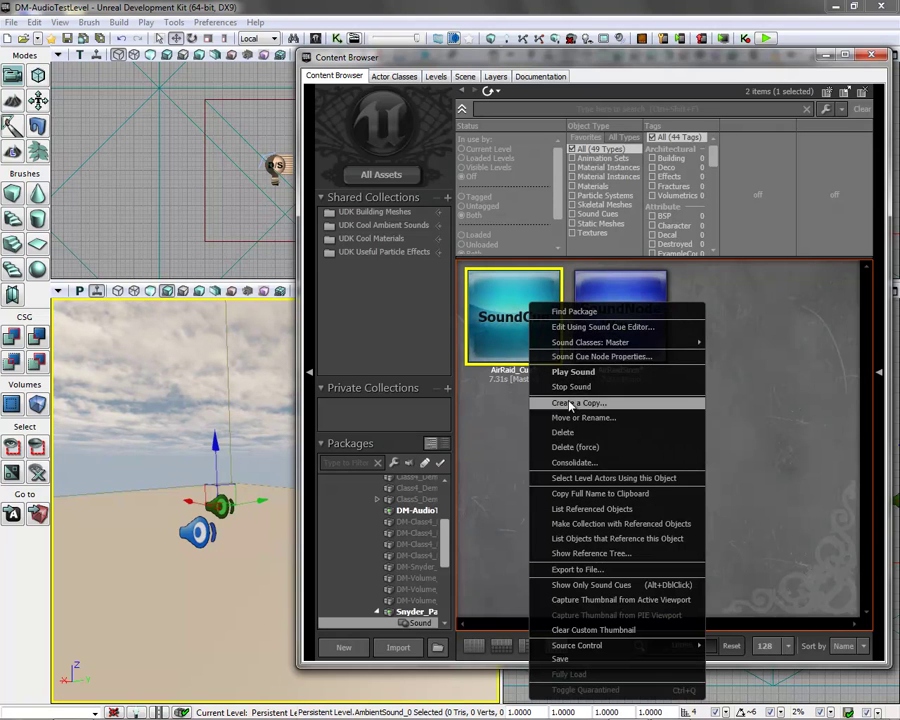
{"action": "left_click", "coordinate": [598, 327]}
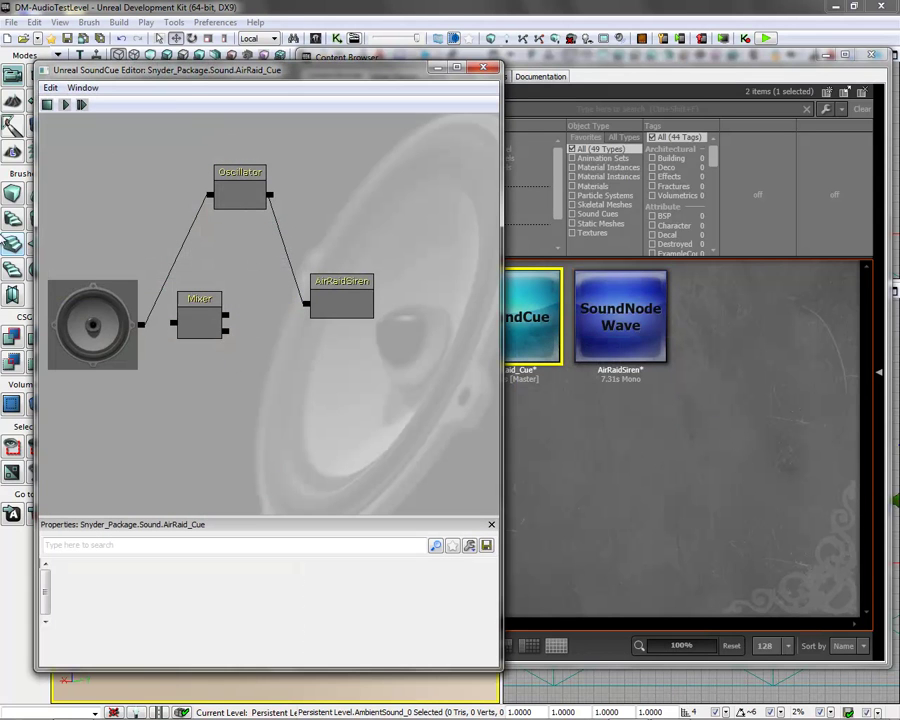
{"action": "left_click", "coordinate": [485, 67]}
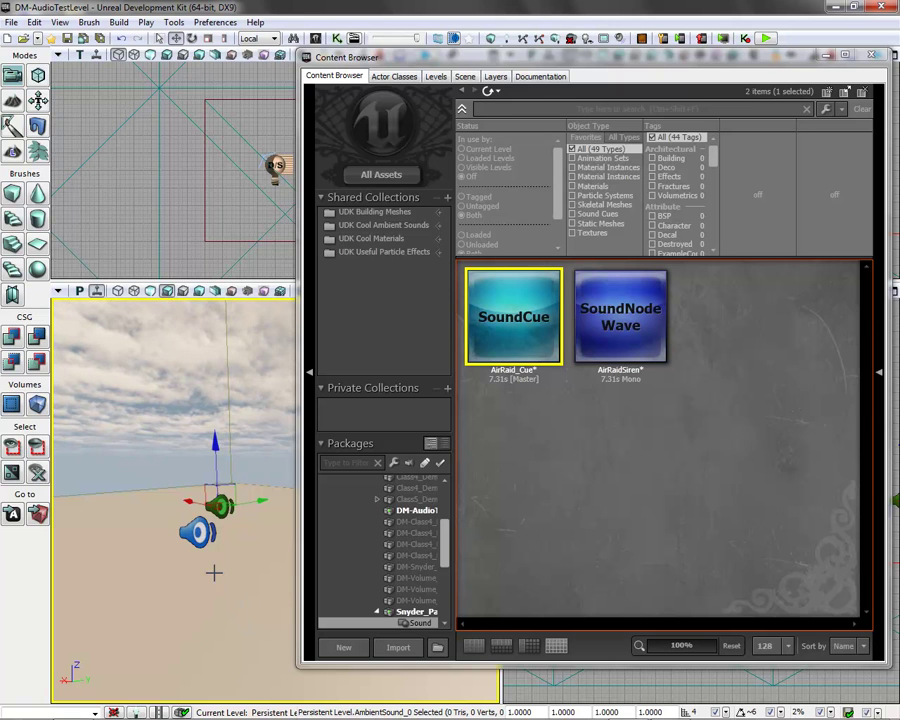
{"action": "left_click", "coordinate": [179, 571]}
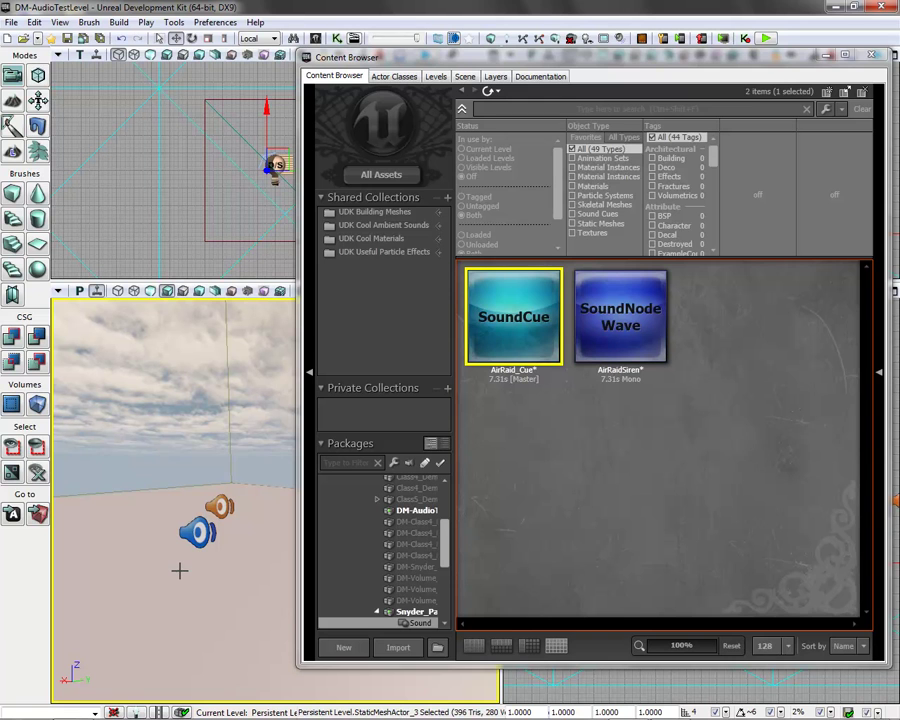
- Show the contents of the Sounds folder under UDKGame > Content > UT3 in a maximized Content Browser
{"action": "left_click_drag", "start_coordinate": [443, 547], "coordinate": [442, 494]}
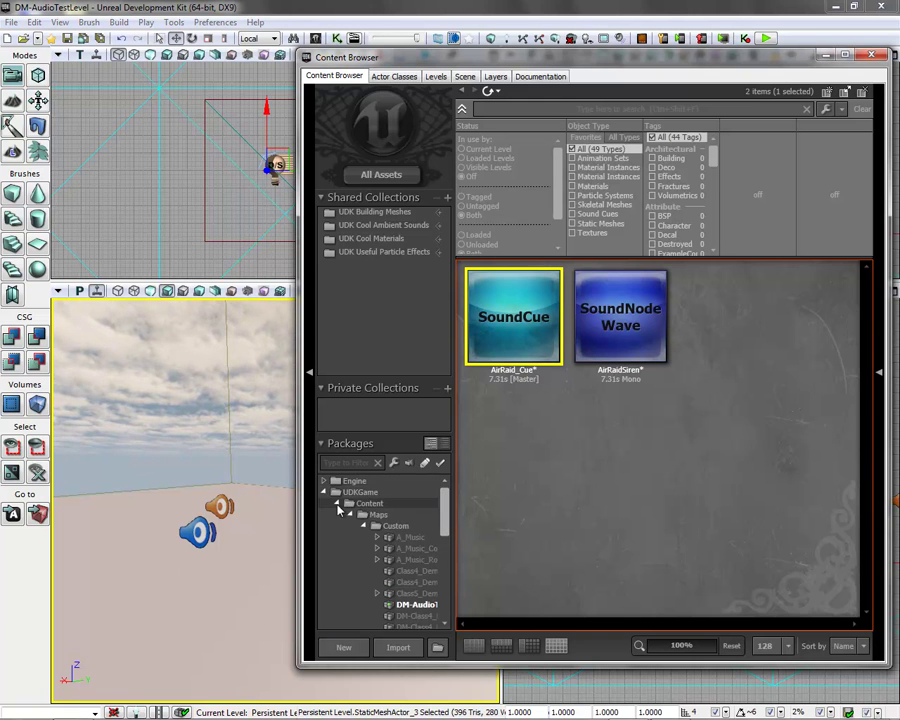
{"action": "left_click", "coordinate": [360, 492]}
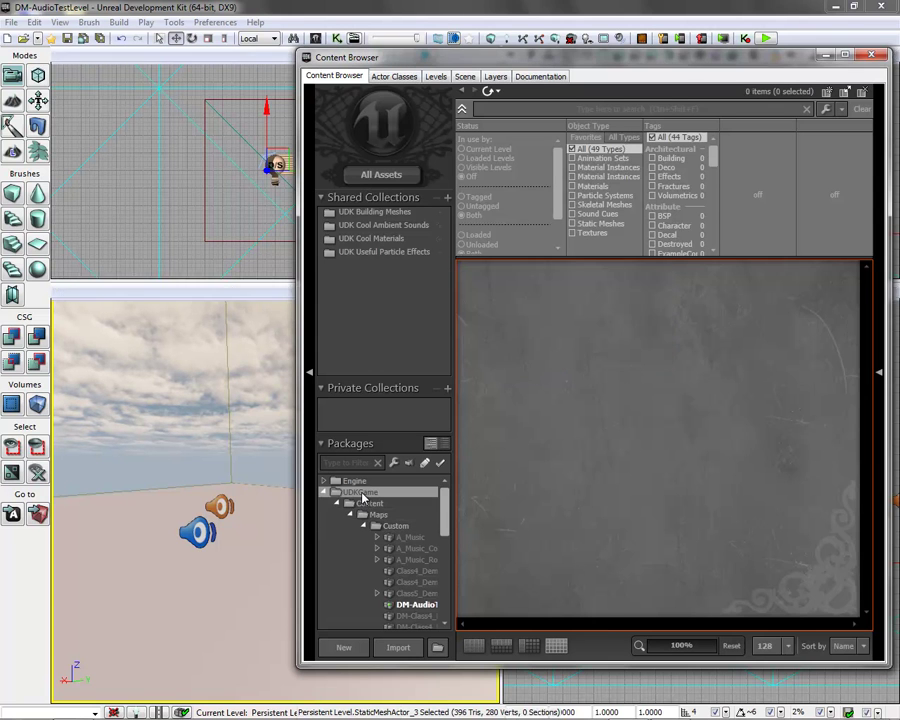
{"action": "left_click", "coordinate": [351, 513]}
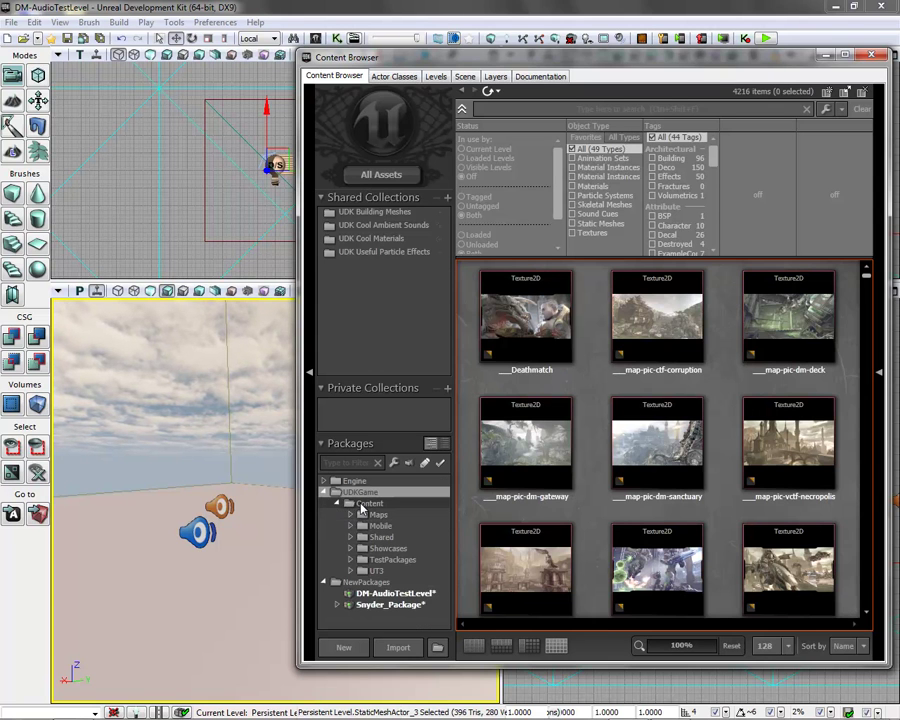
{"action": "left_click", "coordinate": [366, 503]}
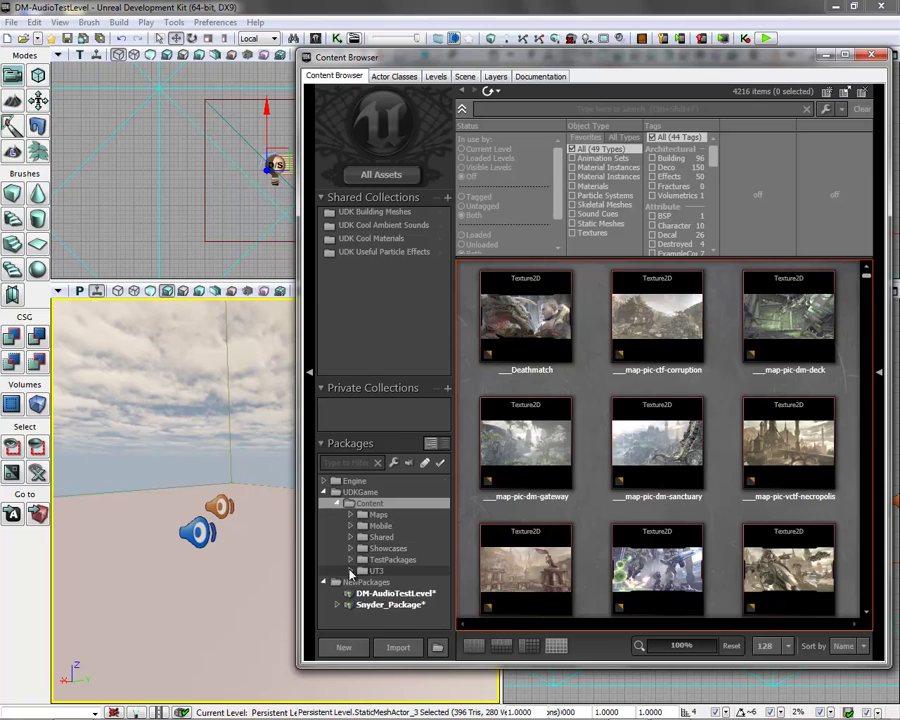
{"action": "left_click", "coordinate": [351, 570]}
{"action": "scroll", "coordinate": [367, 585], "scroll_direction": "down", "scroll_amount": 3}
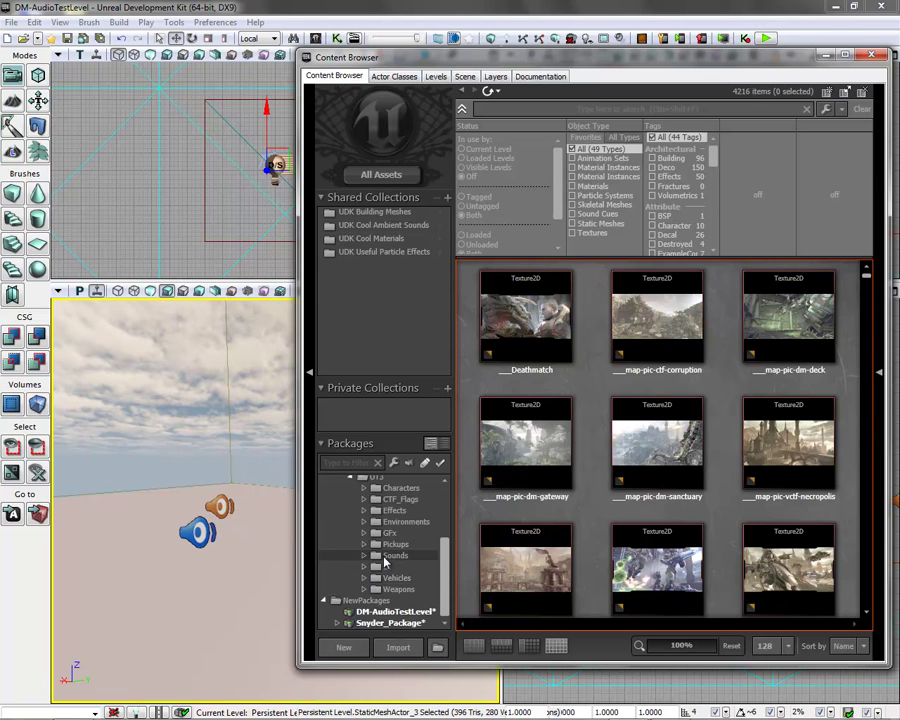
{"action": "left_click", "coordinate": [385, 557]}
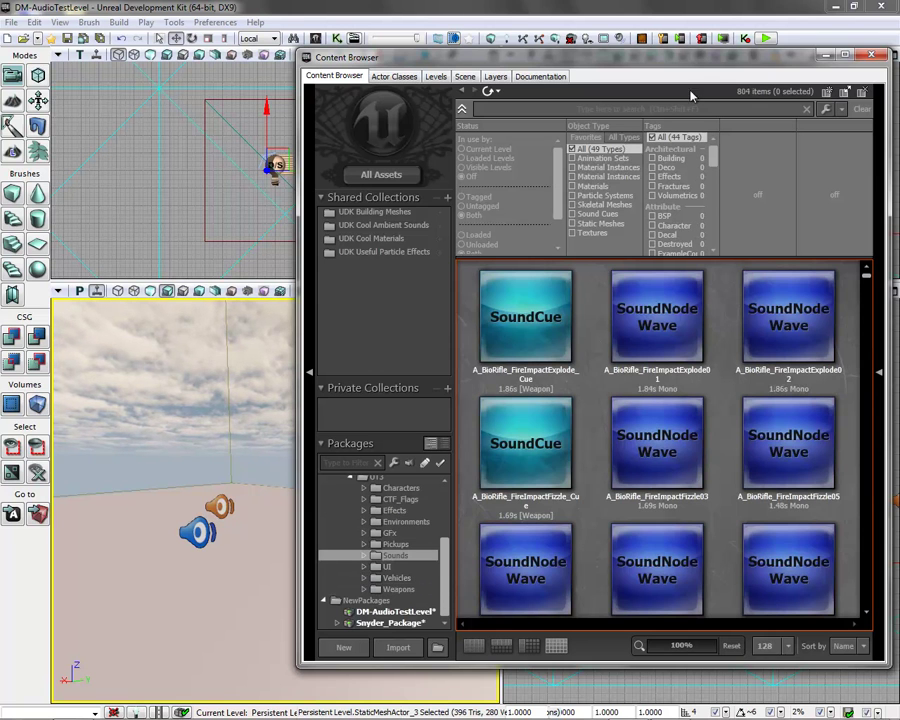
{"action": "left_click", "coordinate": [845, 56]}
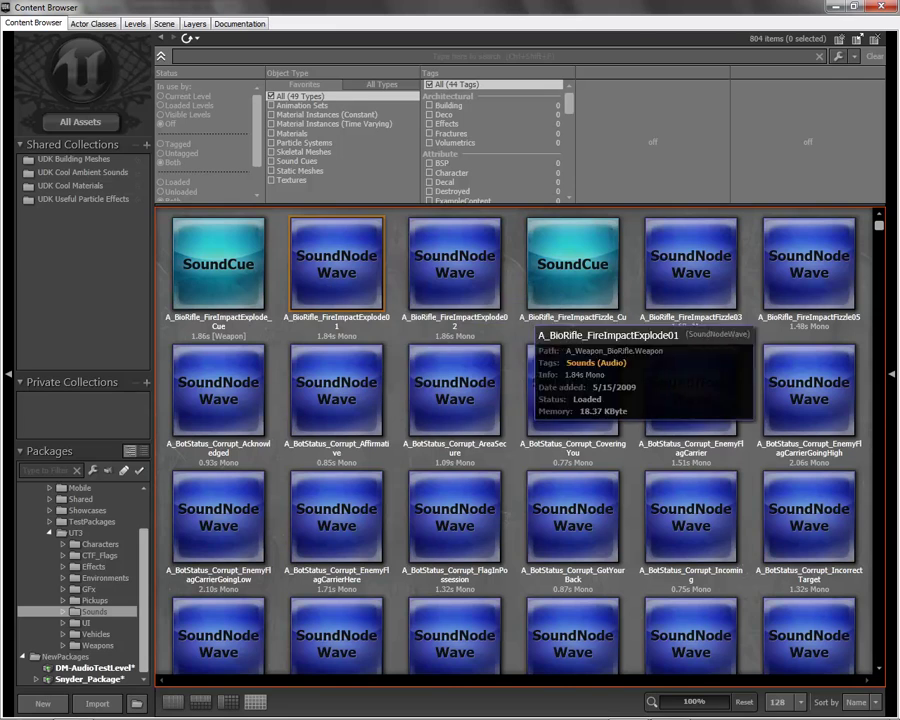
- Examine the built-in sound assets in the UT3 Sounds folder, from character footsteps through music, pickups and powerups to the reward announcer
{"action": "left_click_drag", "start_coordinate": [880, 228], "coordinate": [872, 300]}
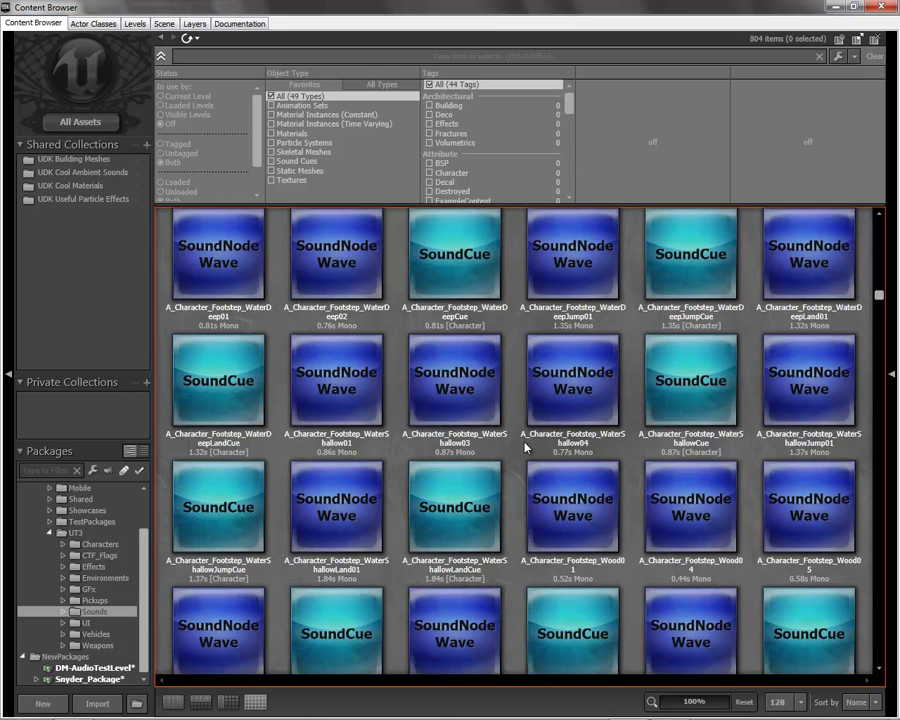
{"action": "left_click", "coordinate": [557, 392]}
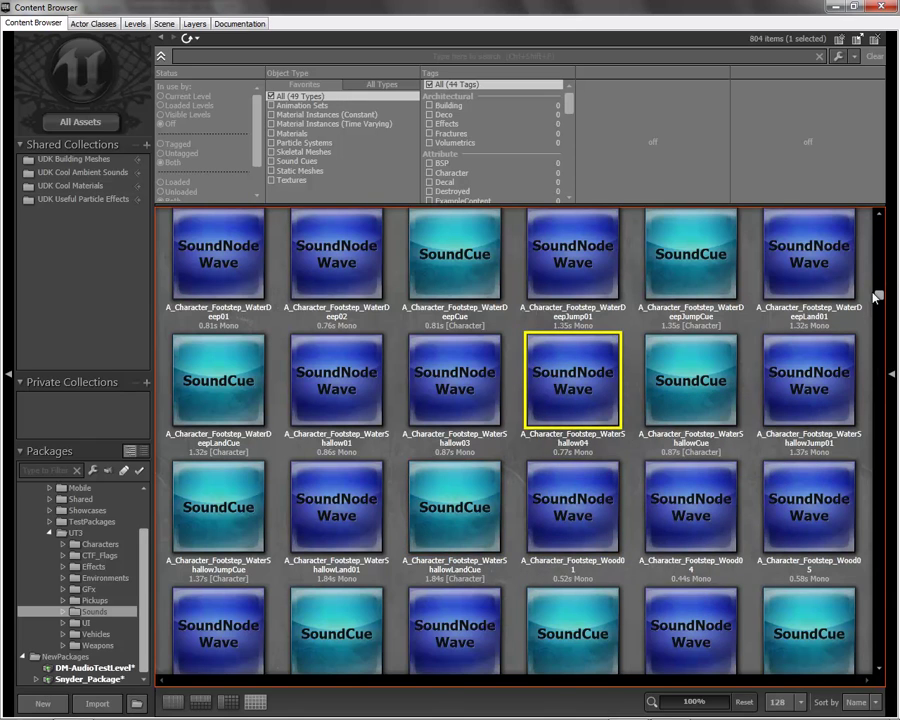
{"action": "left_click_drag", "start_coordinate": [880, 300], "coordinate": [865, 370]}
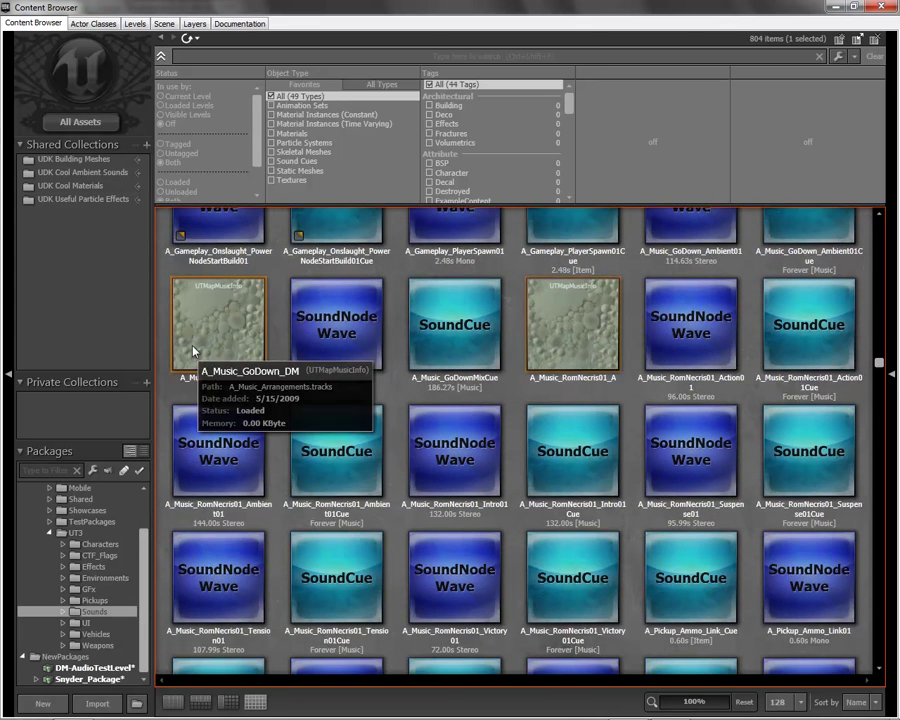
{"action": "scroll", "coordinate": [573, 587], "scroll_direction": "down", "scroll_amount": 1}
{"action": "scroll", "coordinate": [573, 587], "scroll_direction": "down", "scroll_amount": 2}
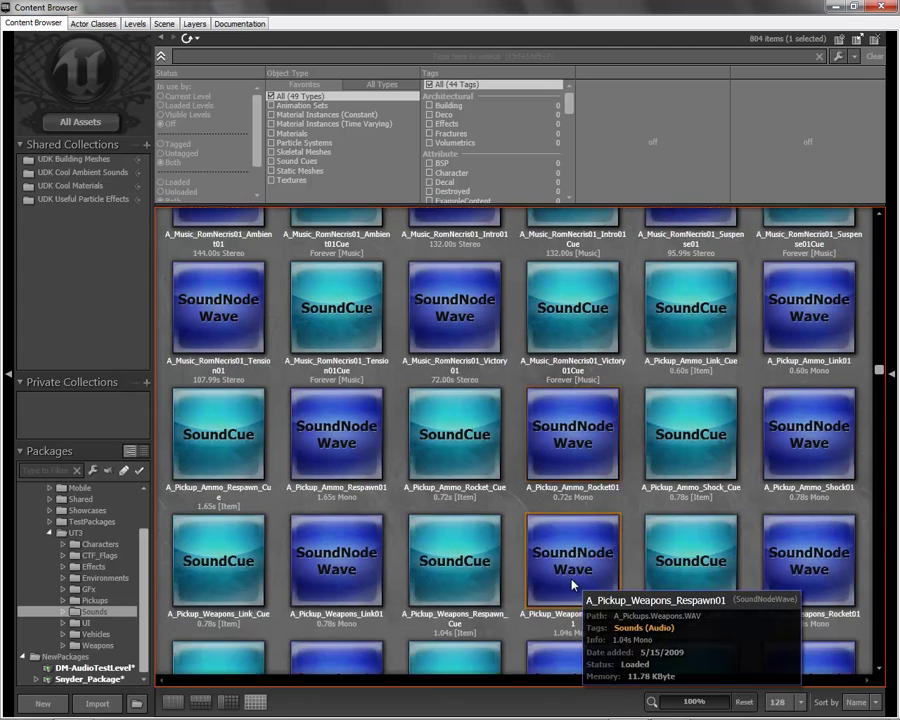
{"action": "scroll", "coordinate": [573, 587], "scroll_direction": "down", "scroll_amount": 1}
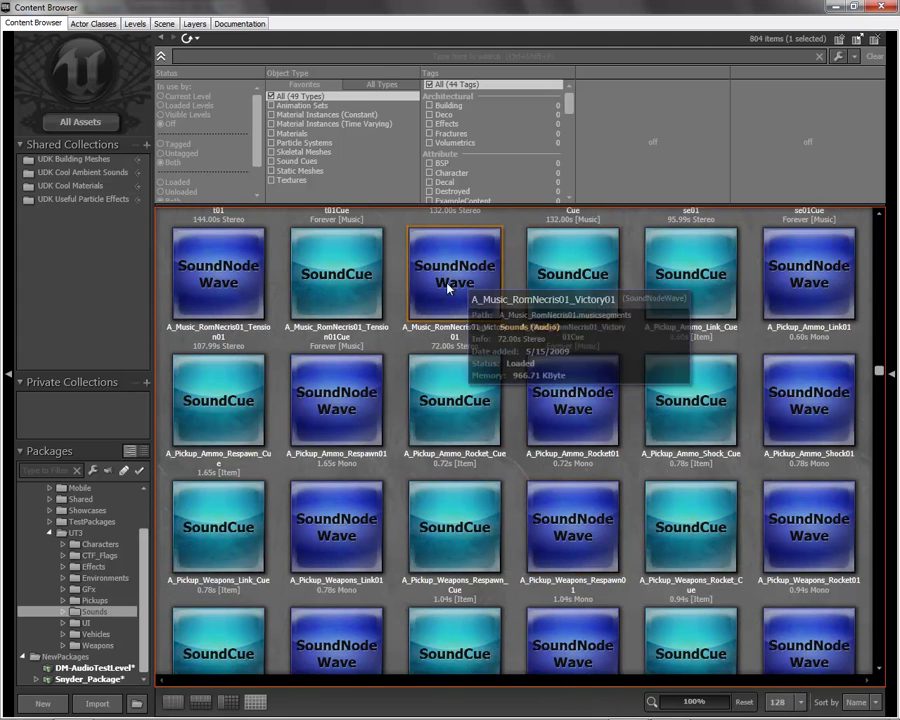
{"action": "scroll", "coordinate": [495, 532], "scroll_direction": "down", "scroll_amount": 5}
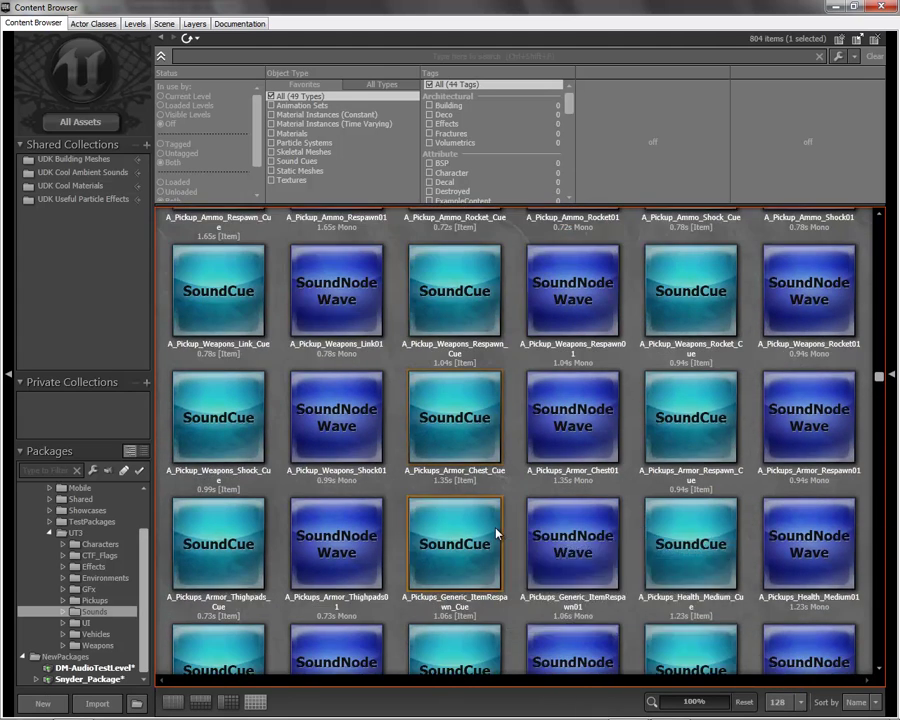
{"action": "scroll", "coordinate": [495, 532], "scroll_direction": "down", "scroll_amount": 4}
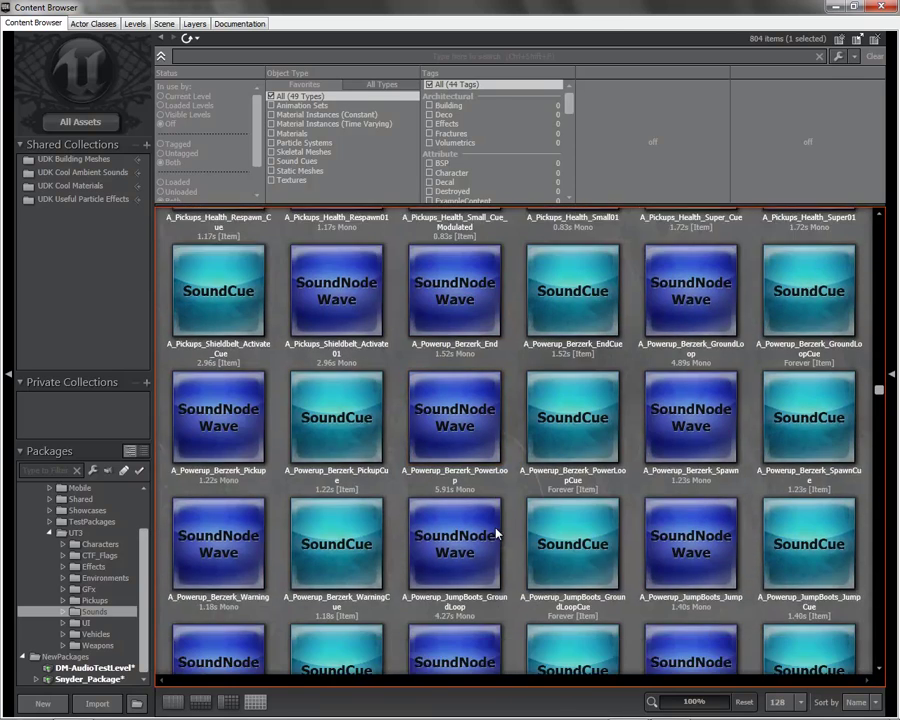
{"action": "scroll", "coordinate": [495, 532], "scroll_direction": "down", "scroll_amount": 3}
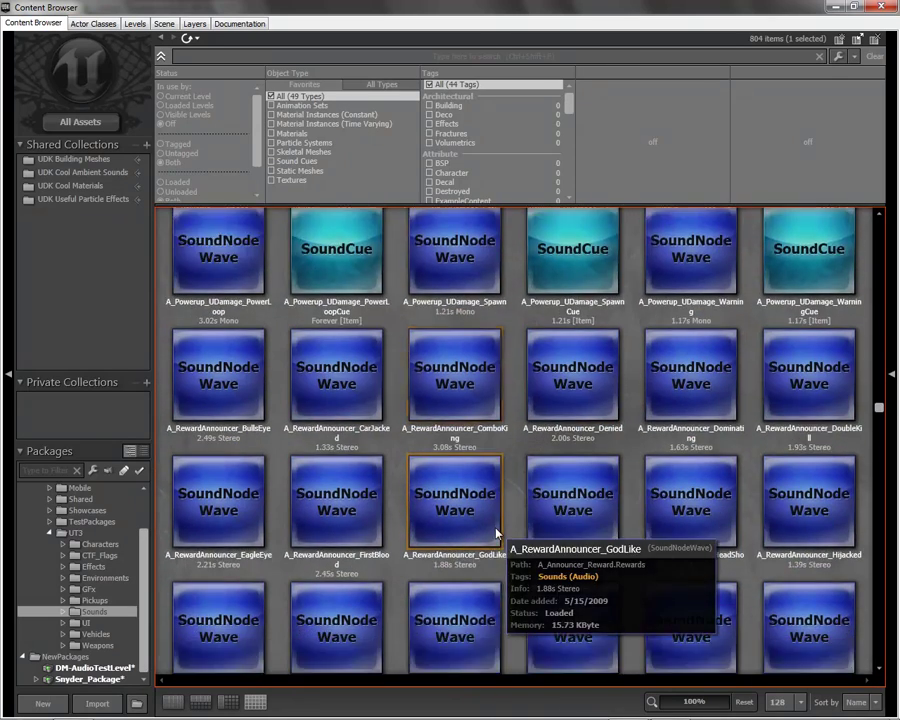